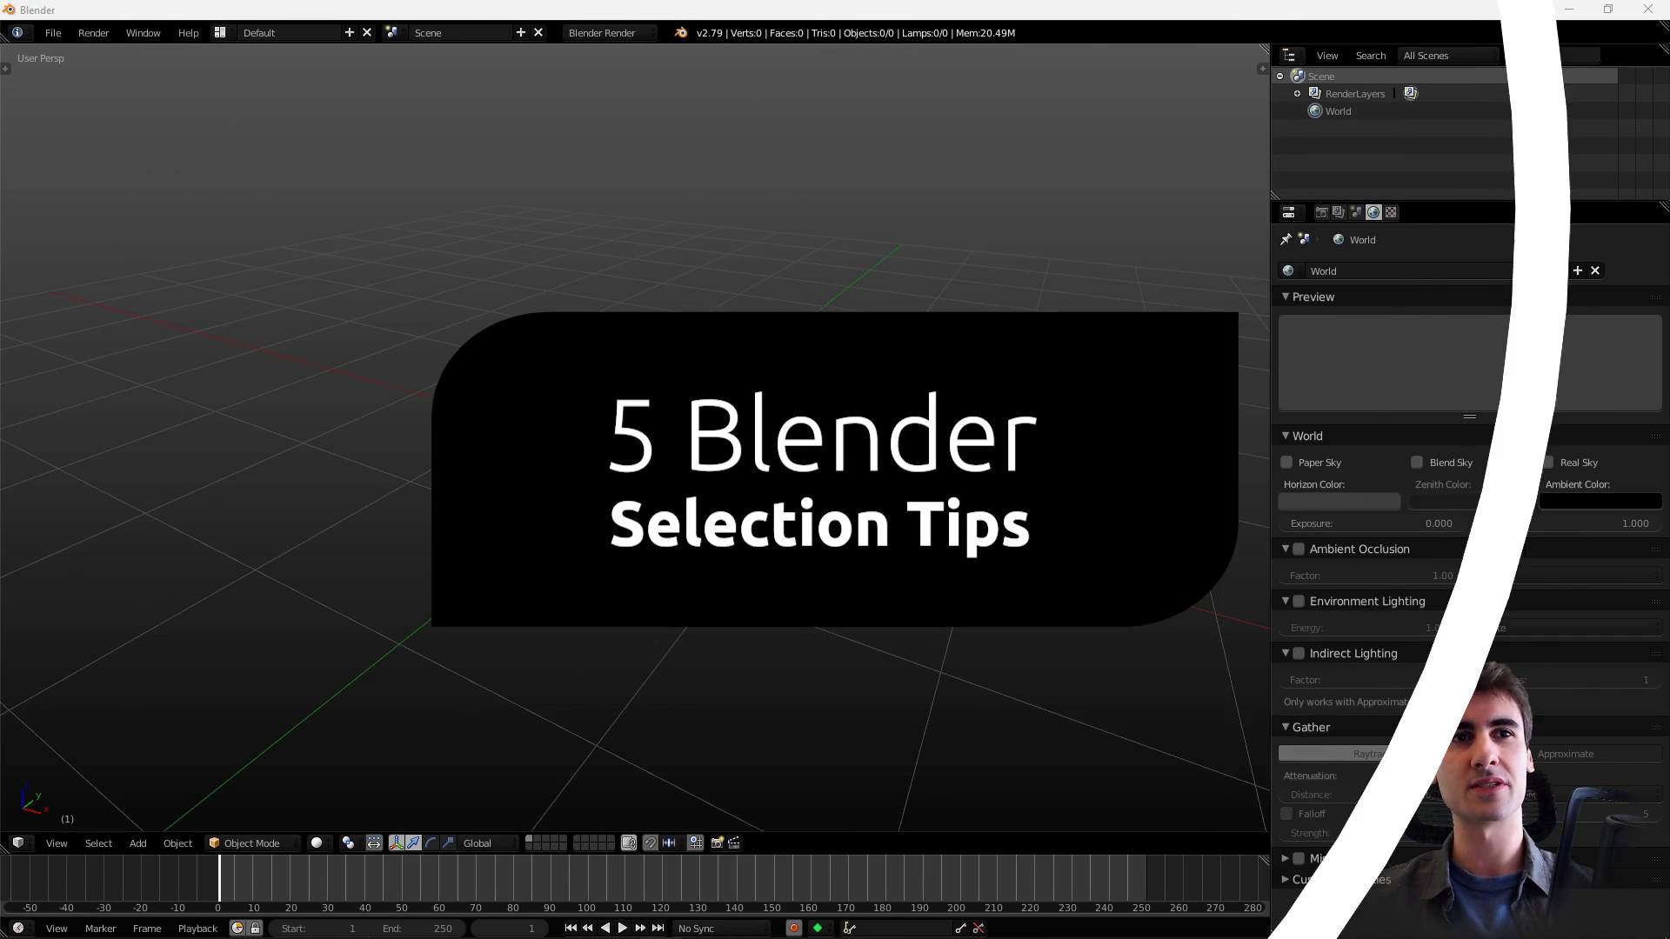
middle_drag(685, 409, 643, 410)
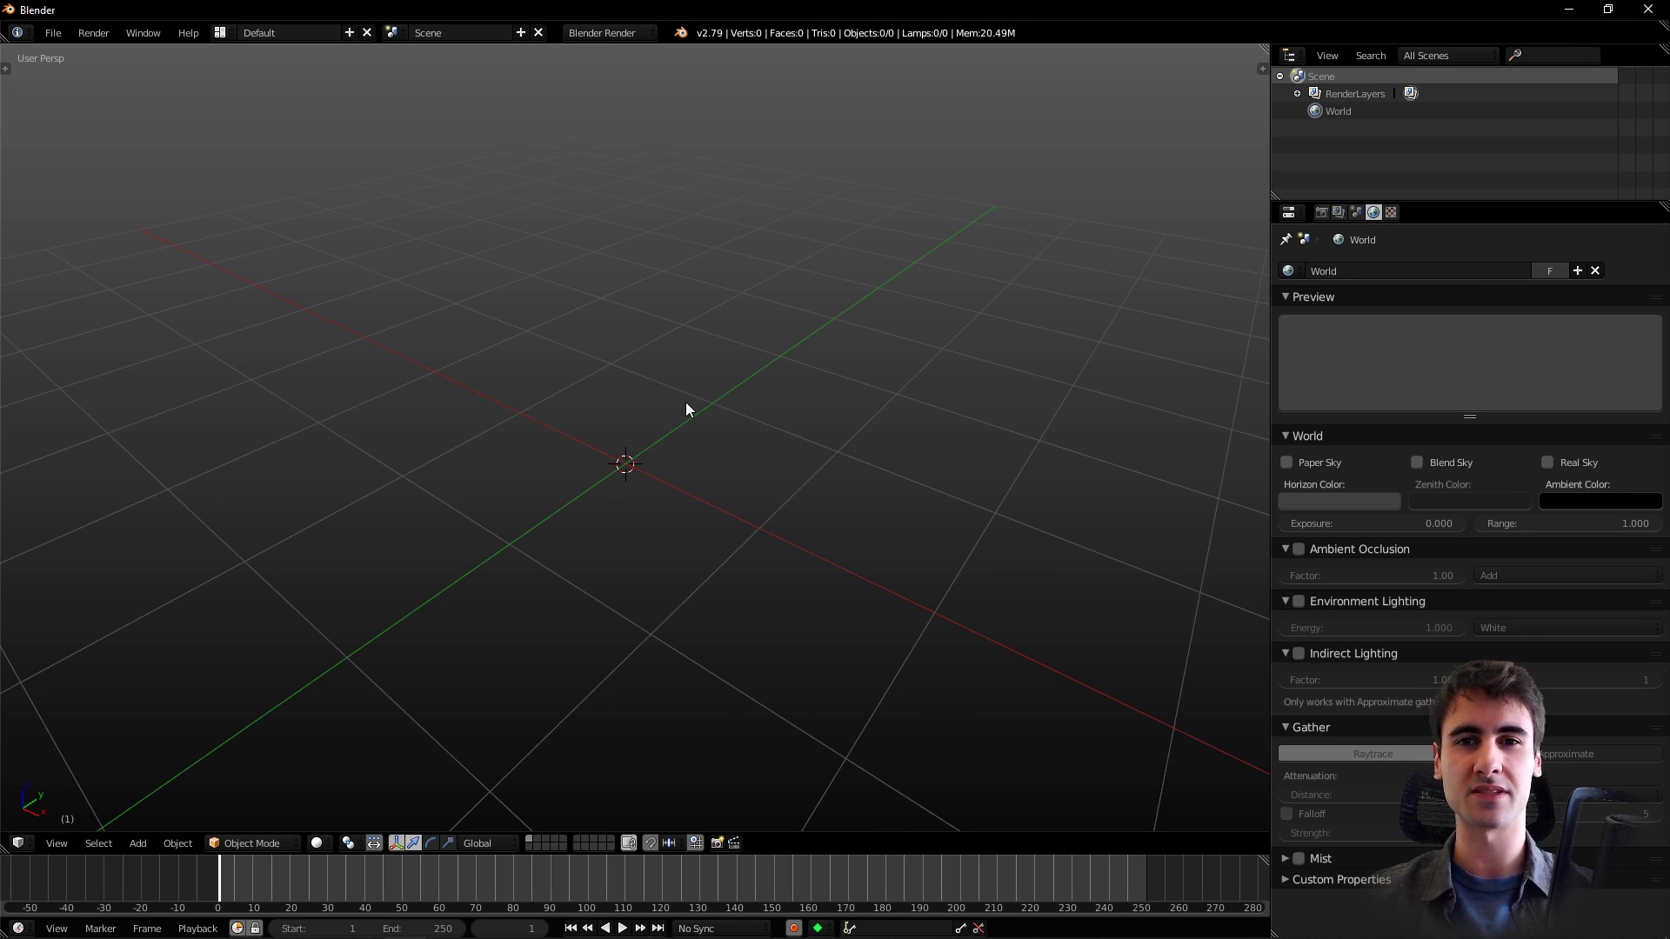
middle_drag(686, 409, 700, 439)
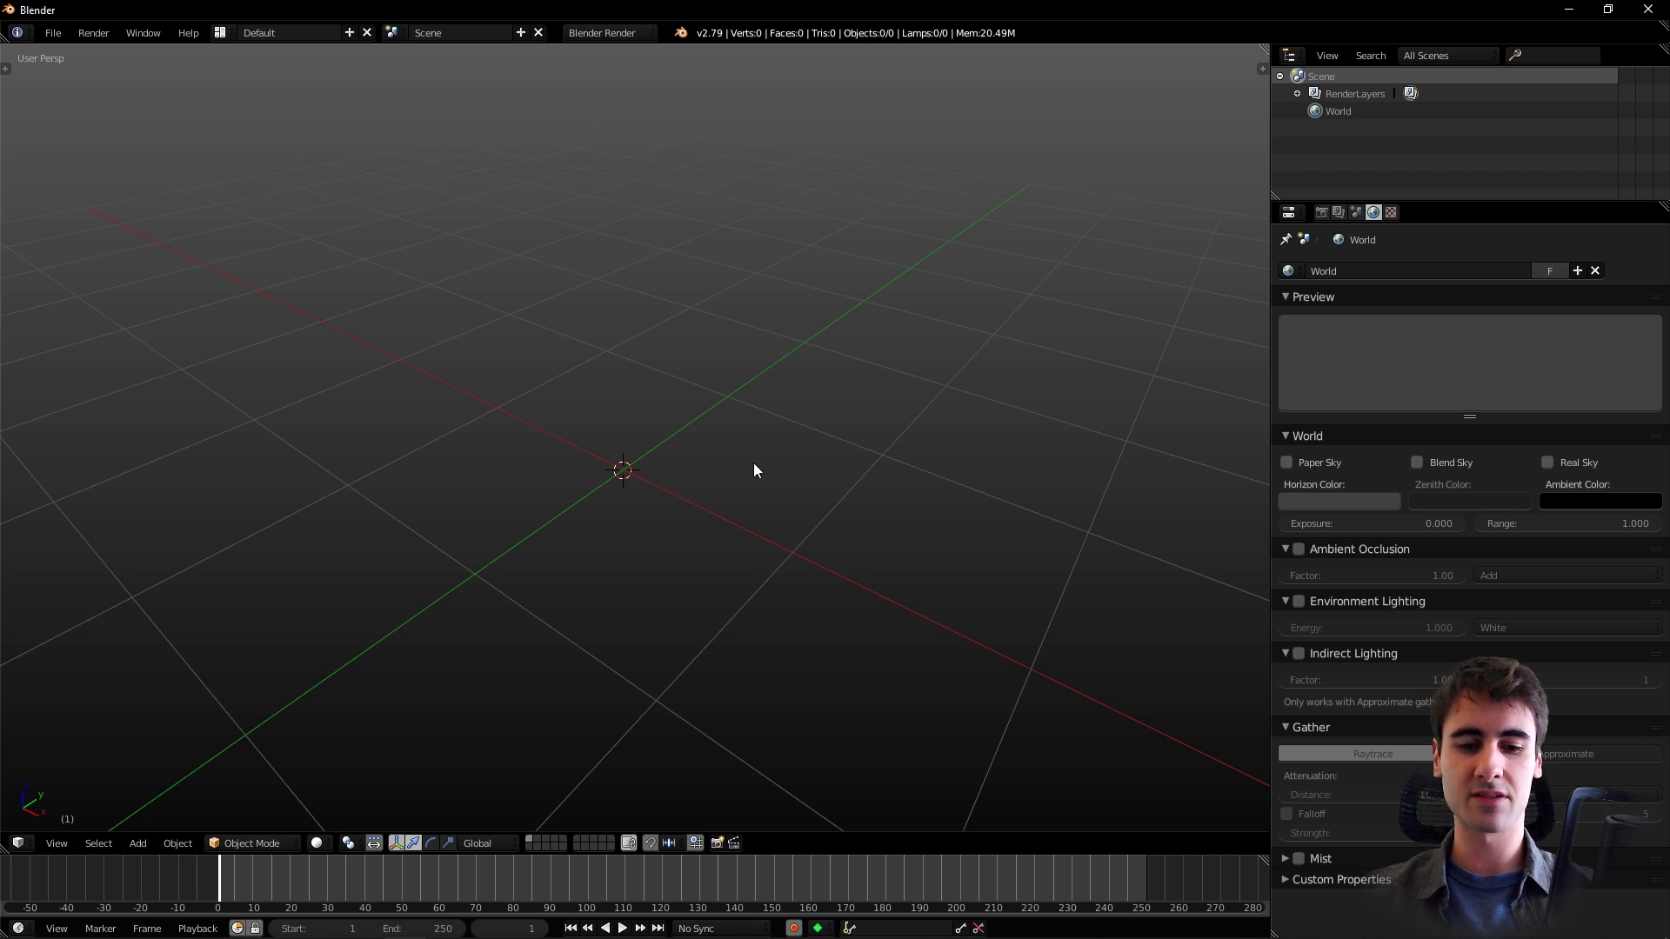
- Set the Select With mouse option to Left in the Input user preferences, save the user settings and close the preferences
key(alt)
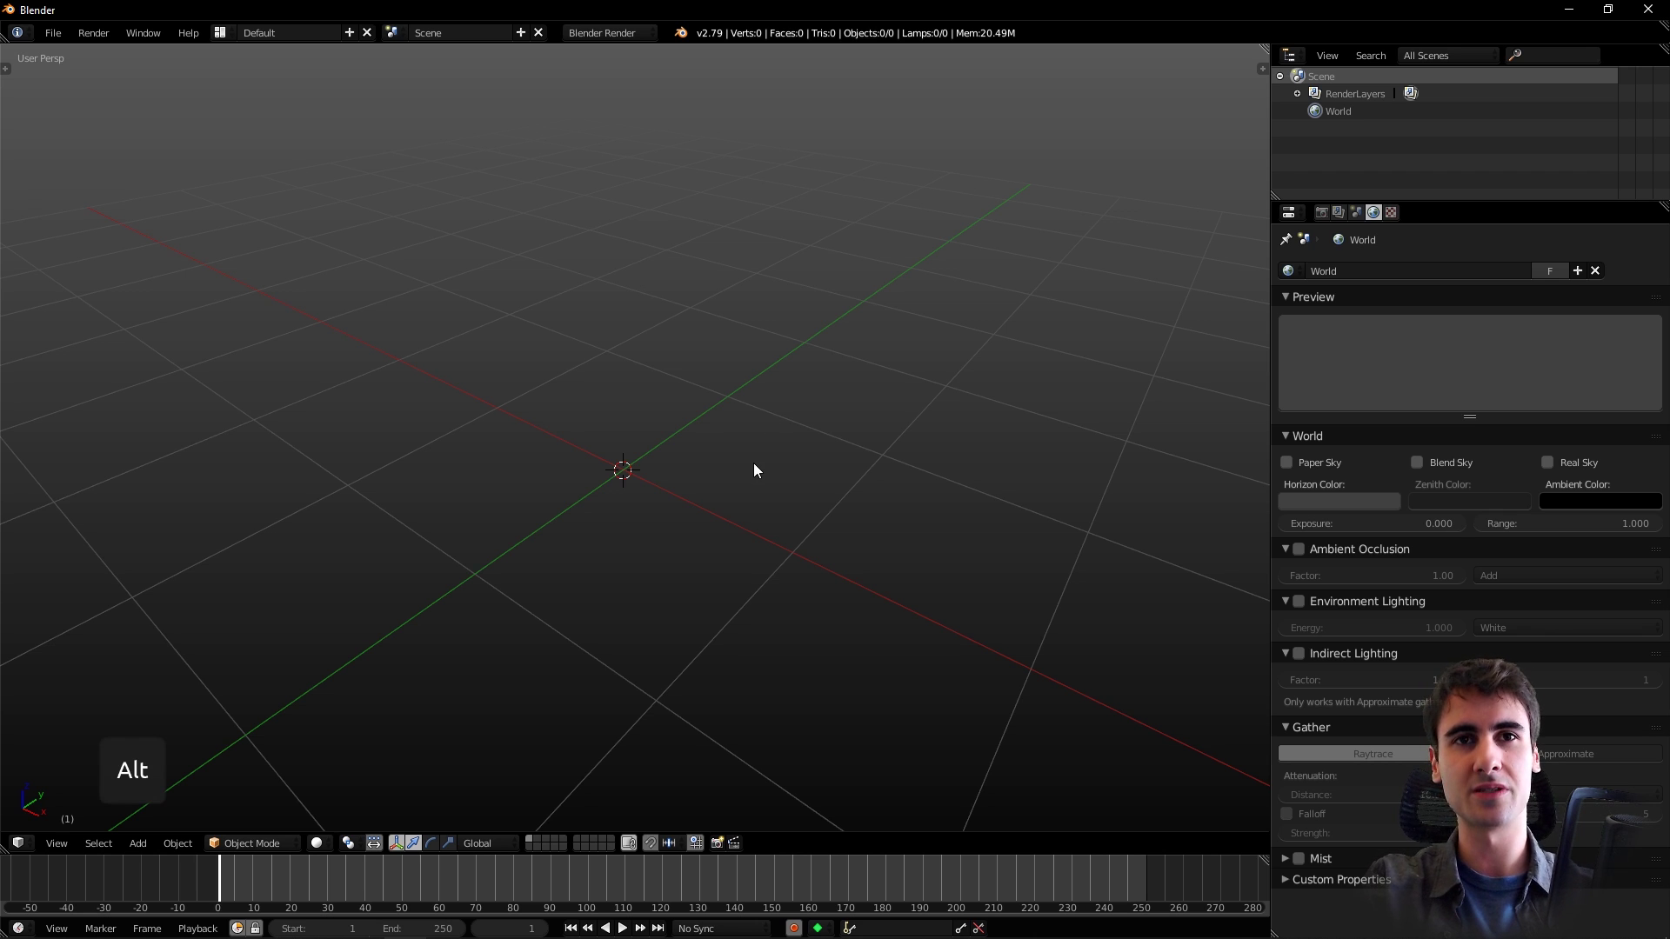
key(ctrl+alt+u)
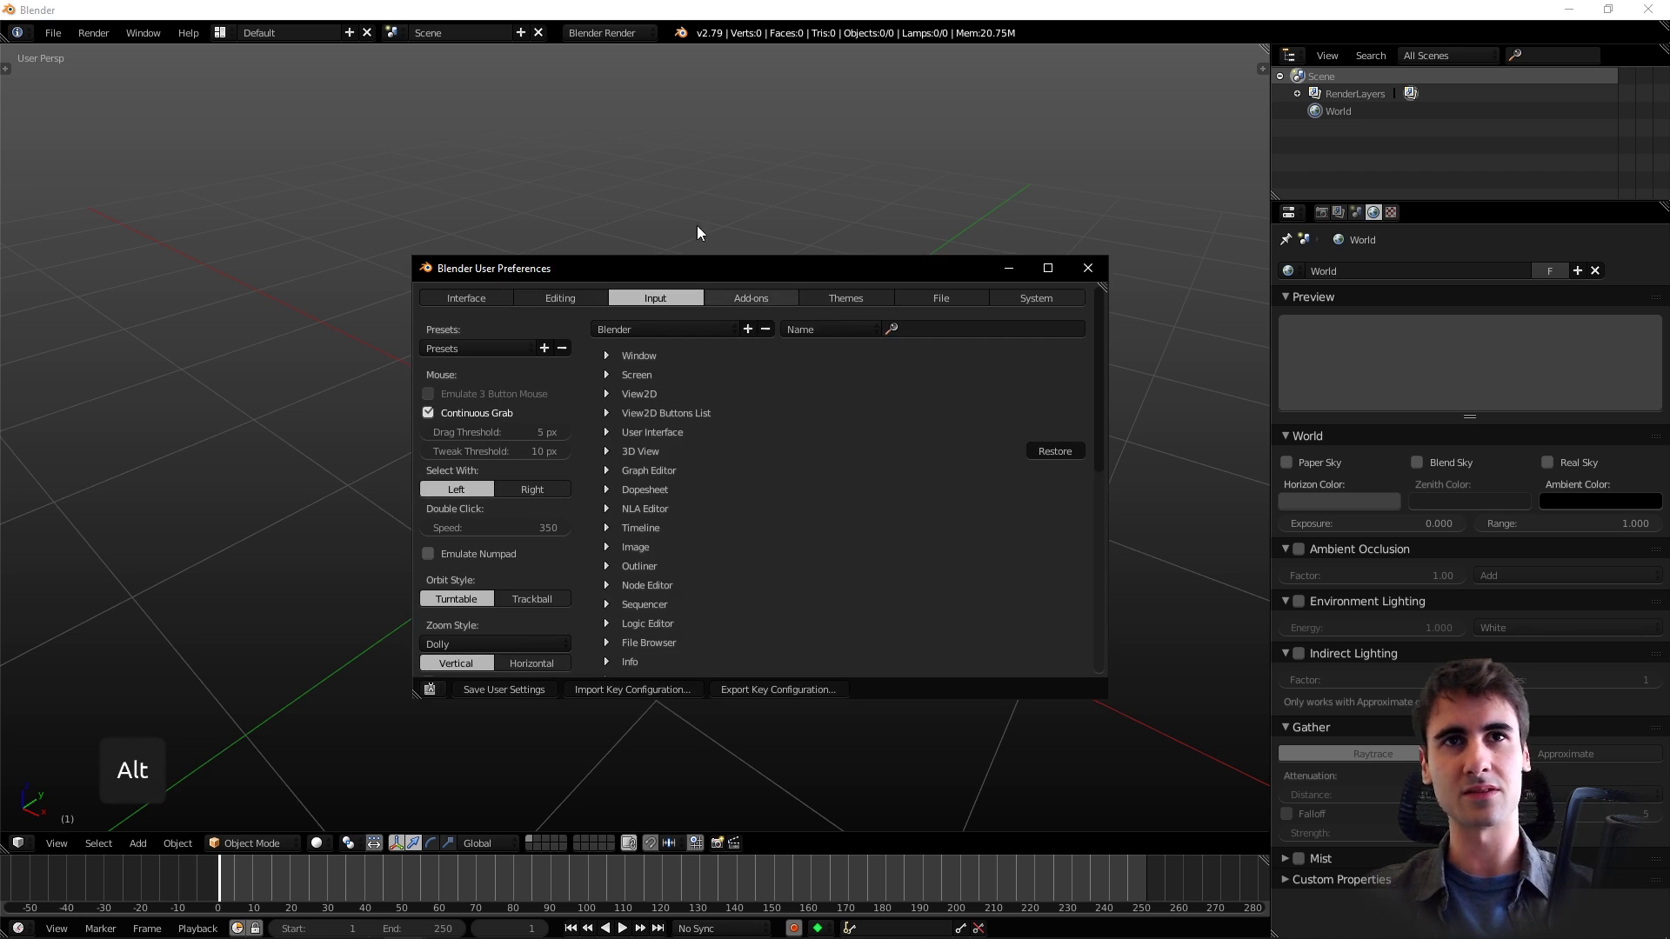
drag(697, 261, 668, 263)
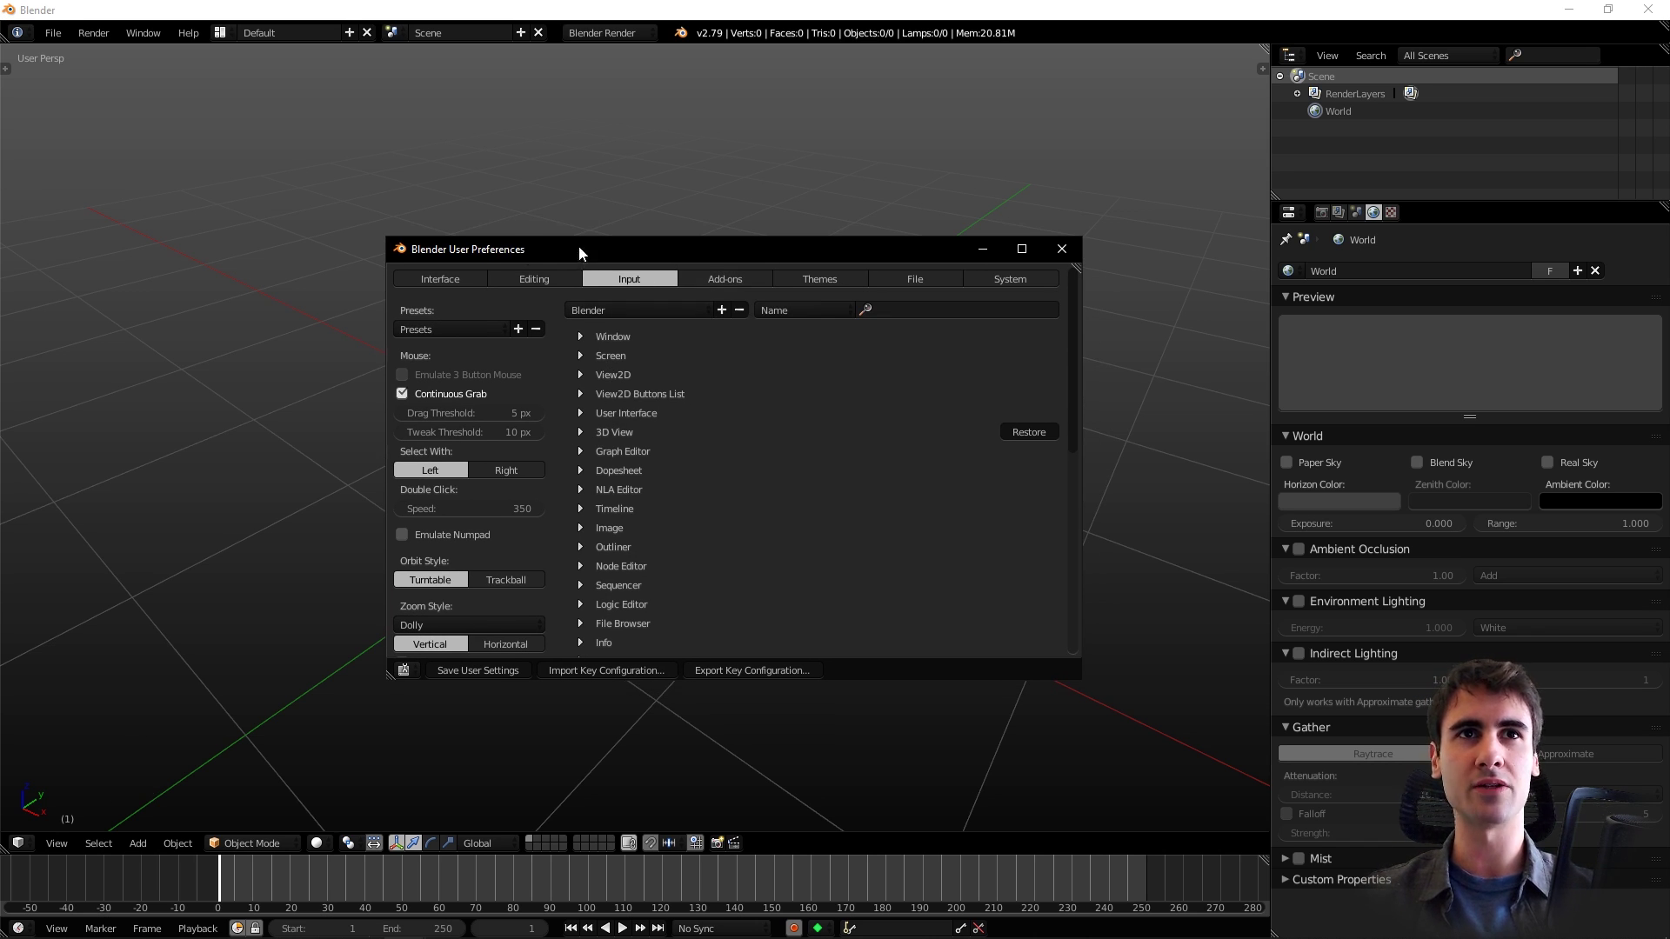
drag(578, 246, 482, 240)
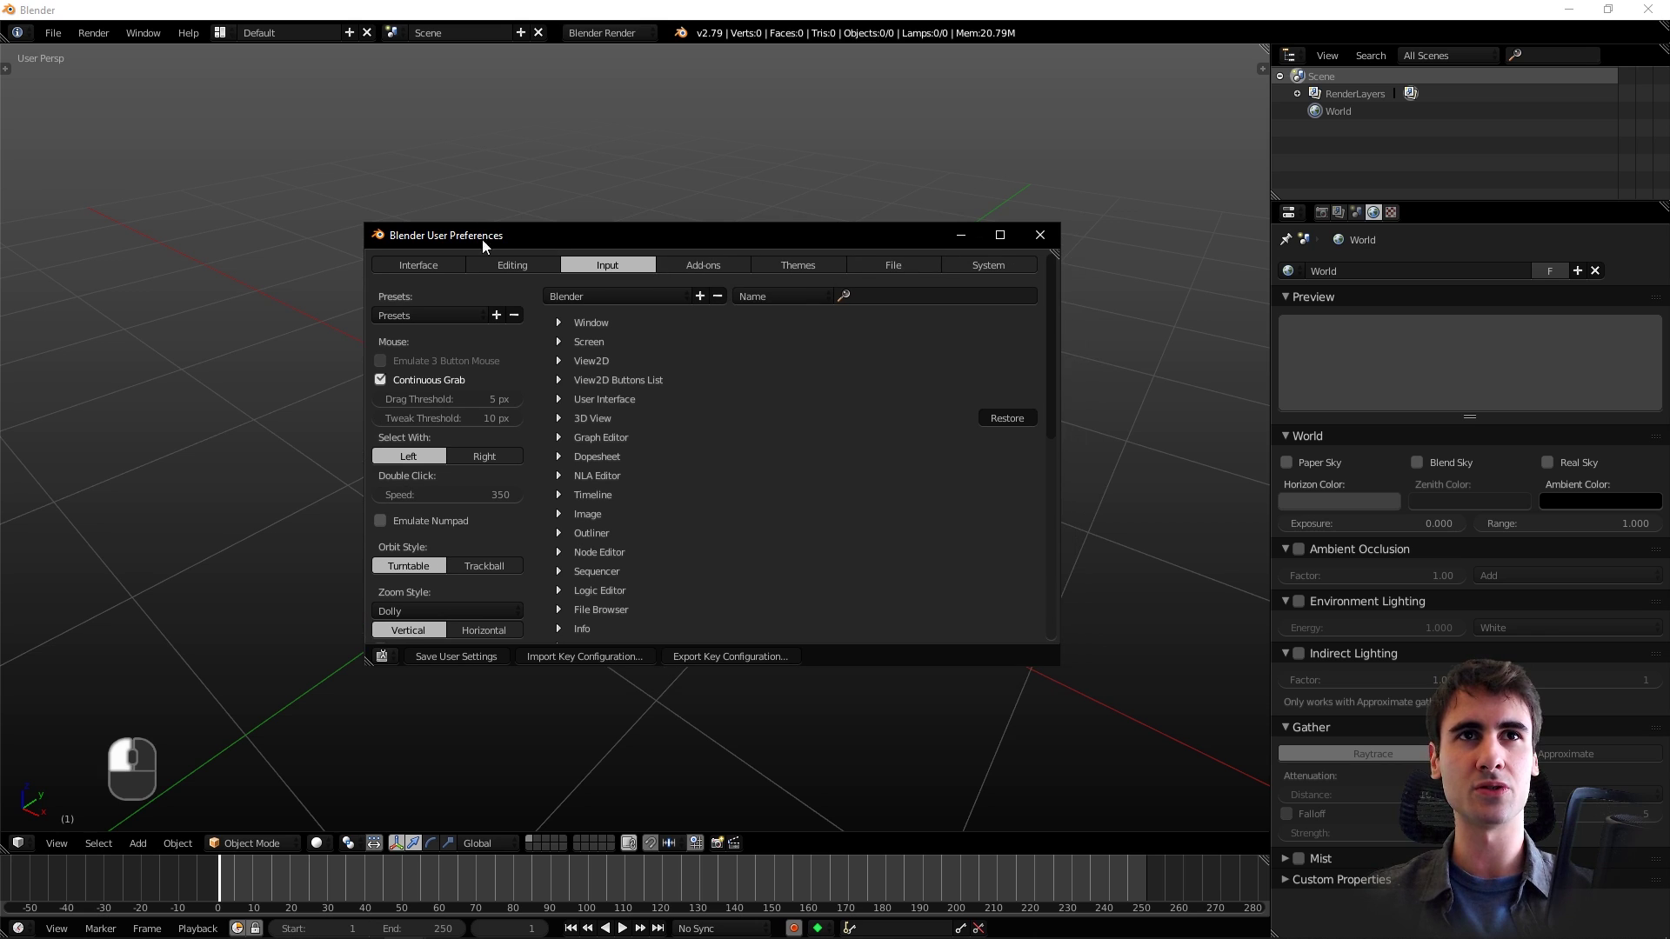
click(515, 464)
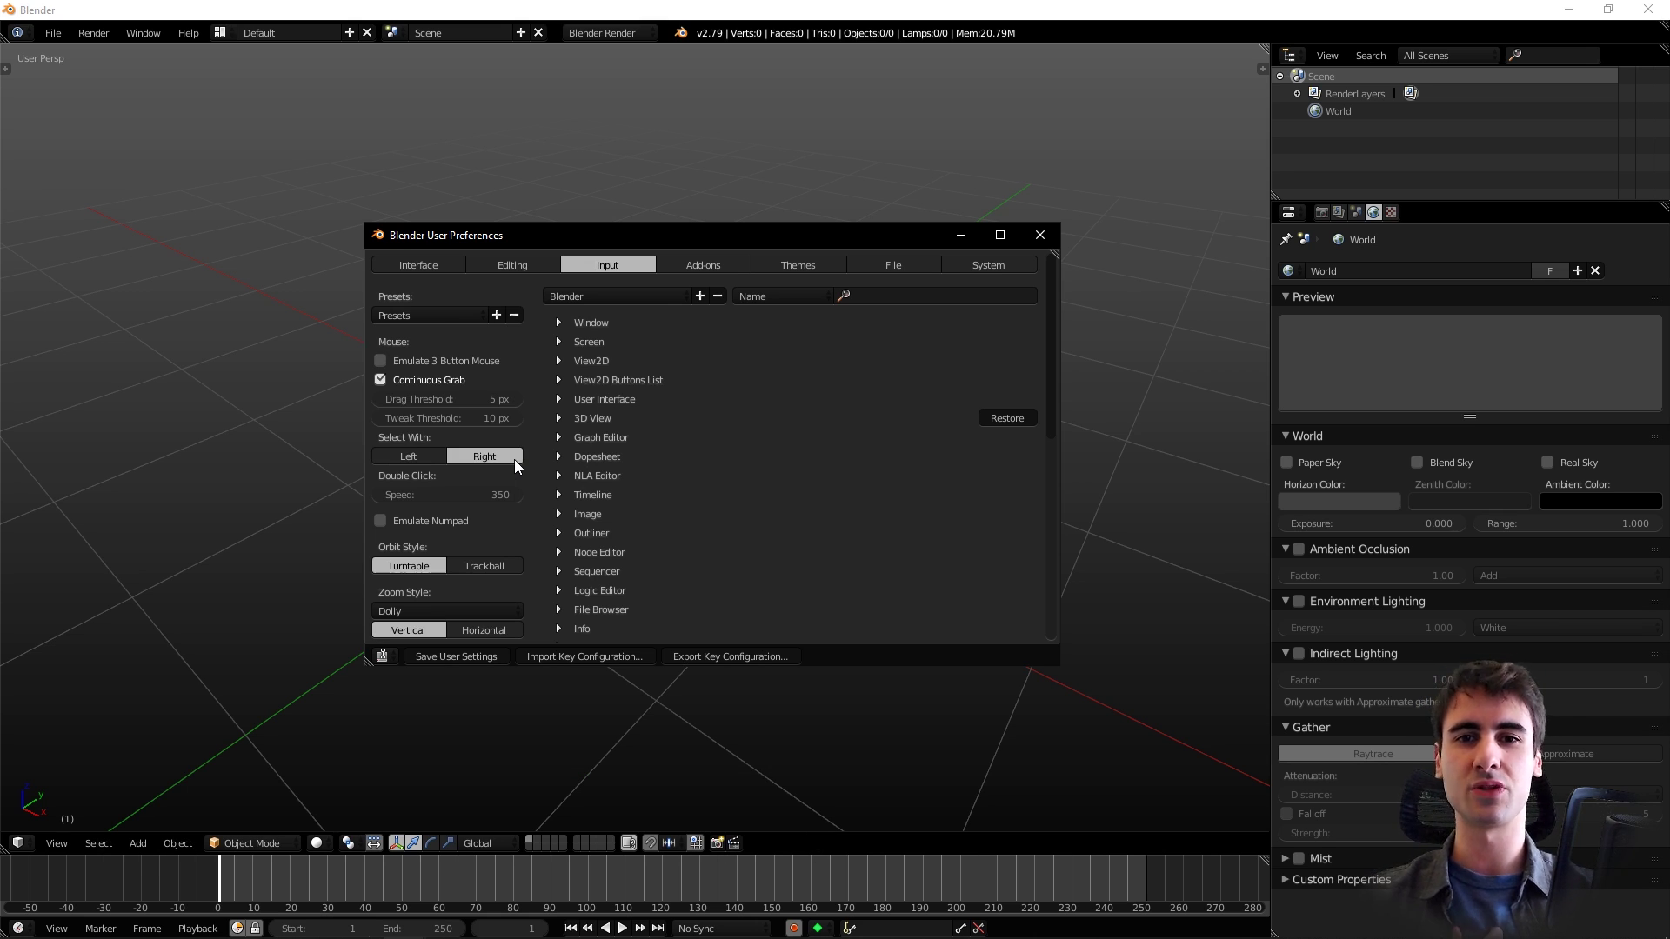
click(411, 456)
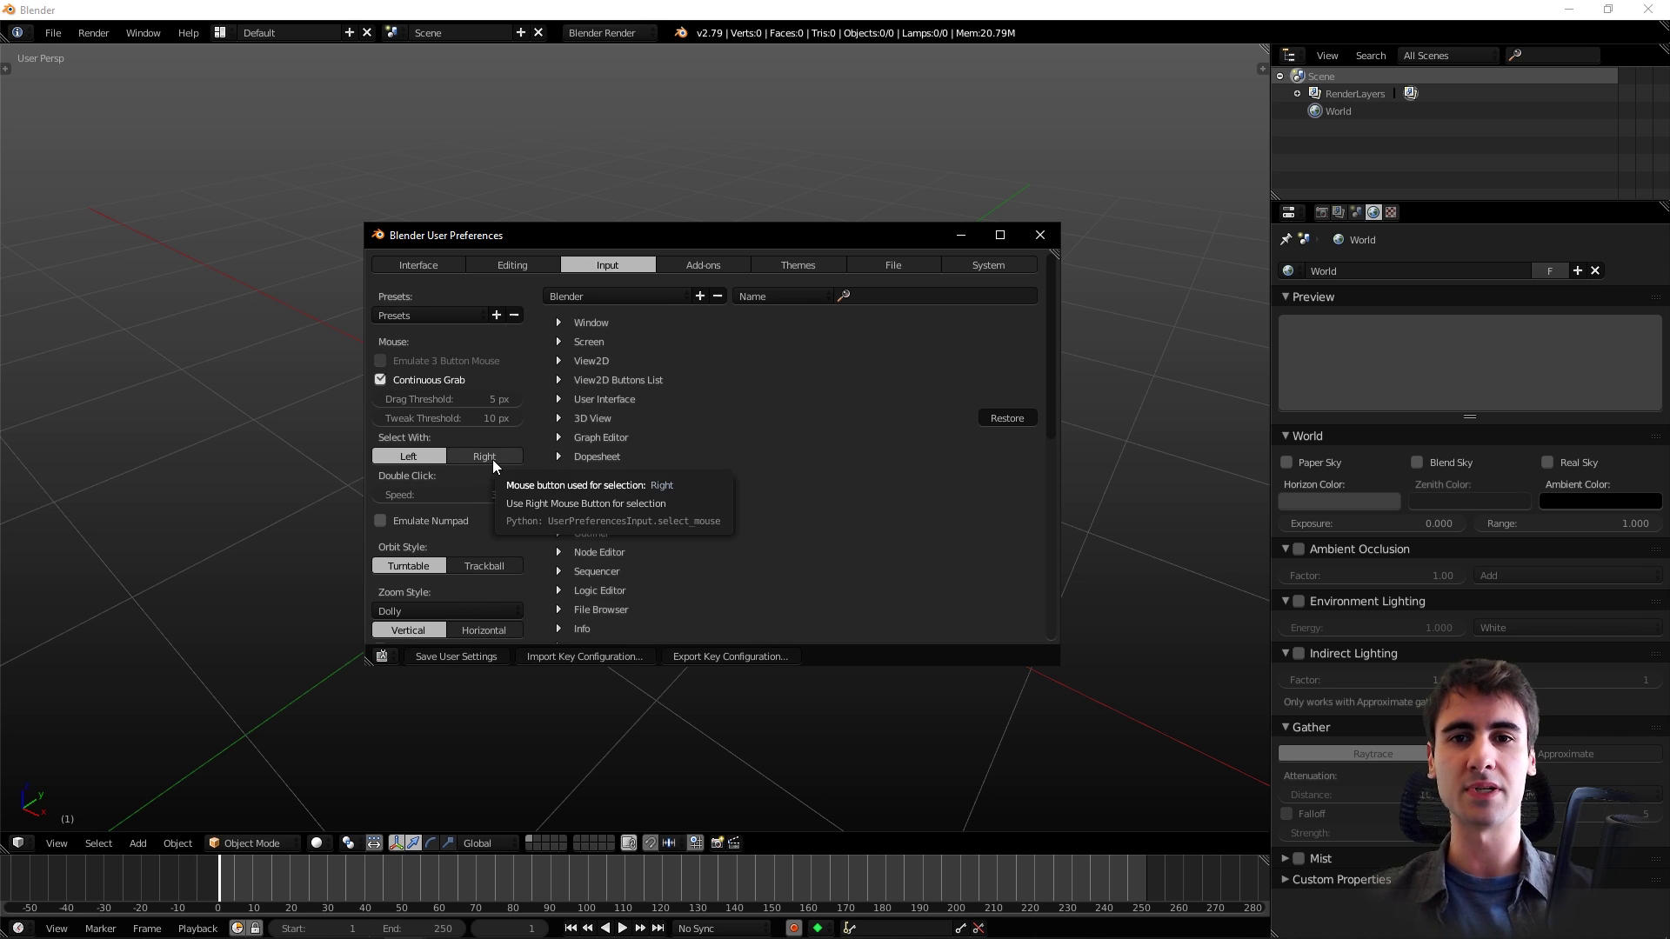
click(444, 659)
click(1040, 235)
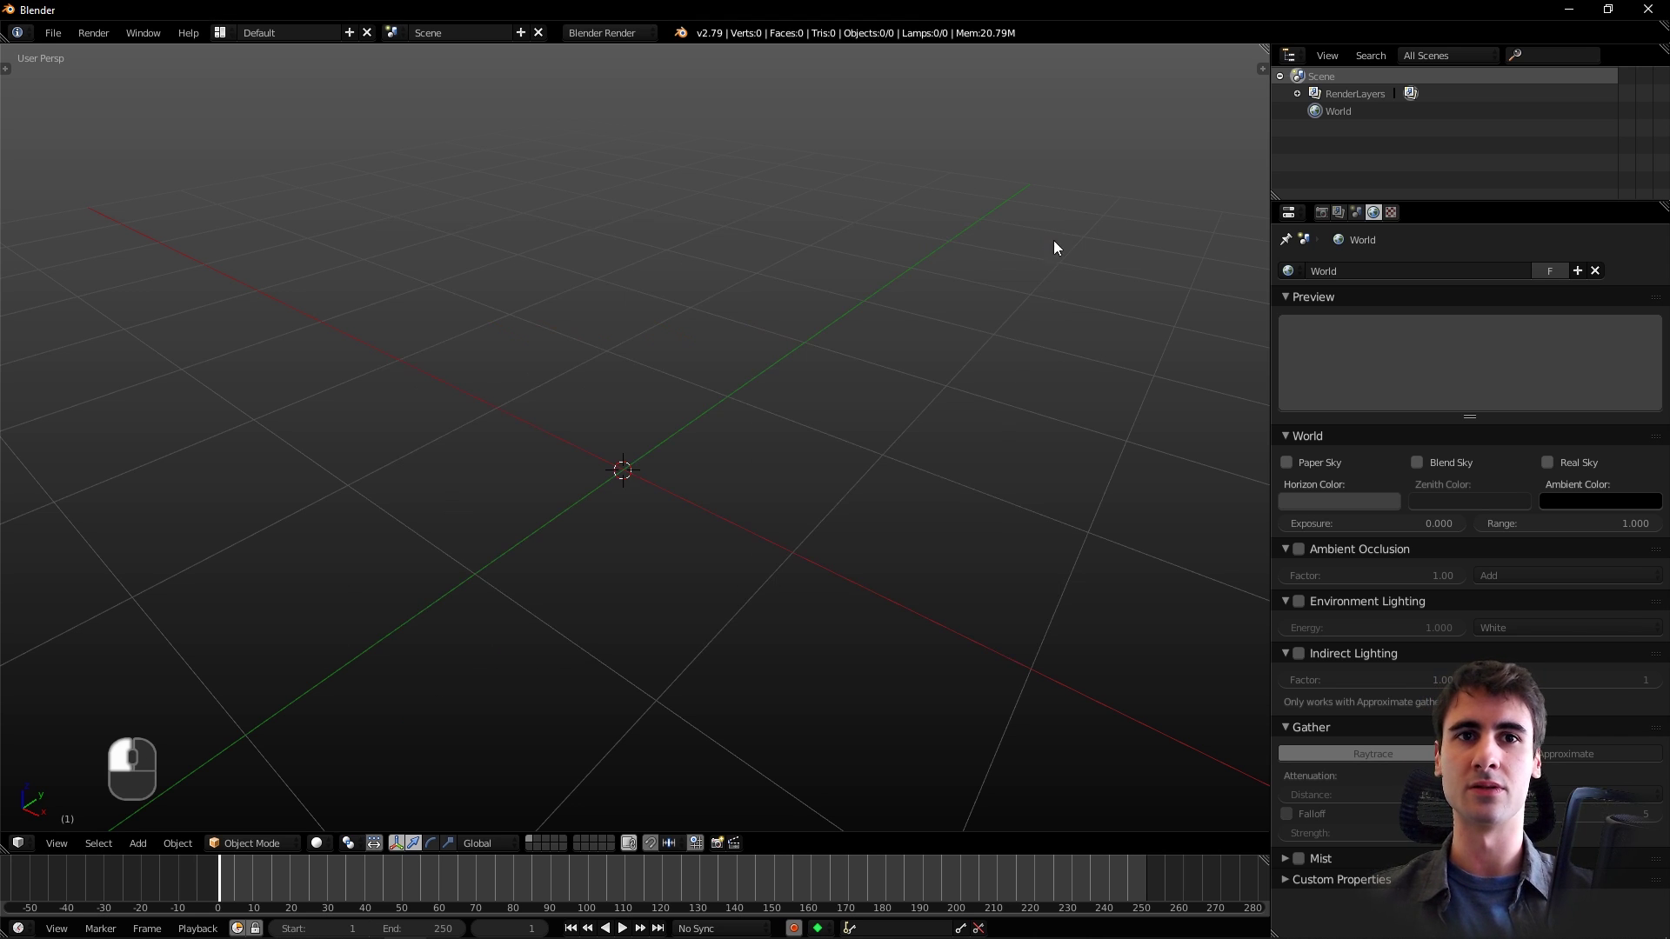
- Add a UV Sphere mesh to the scene at the 3D cursor
middle_drag(1057, 265, 864, 461)
key(shift+a)
mouse_move(870, 463)
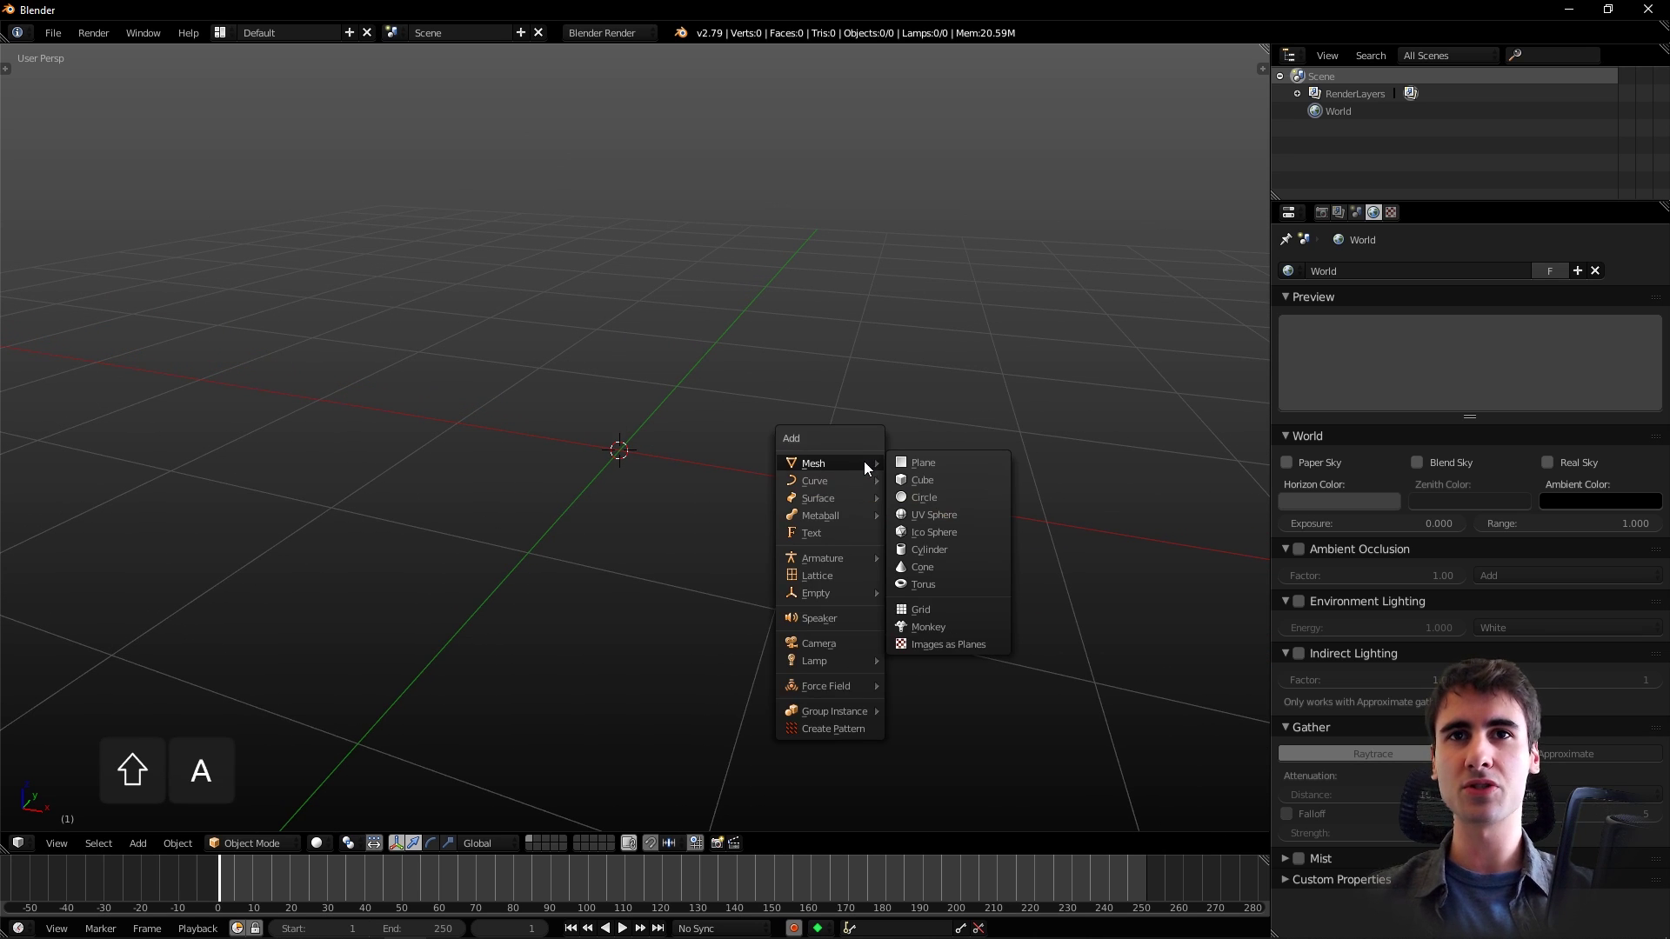
click(934, 515)
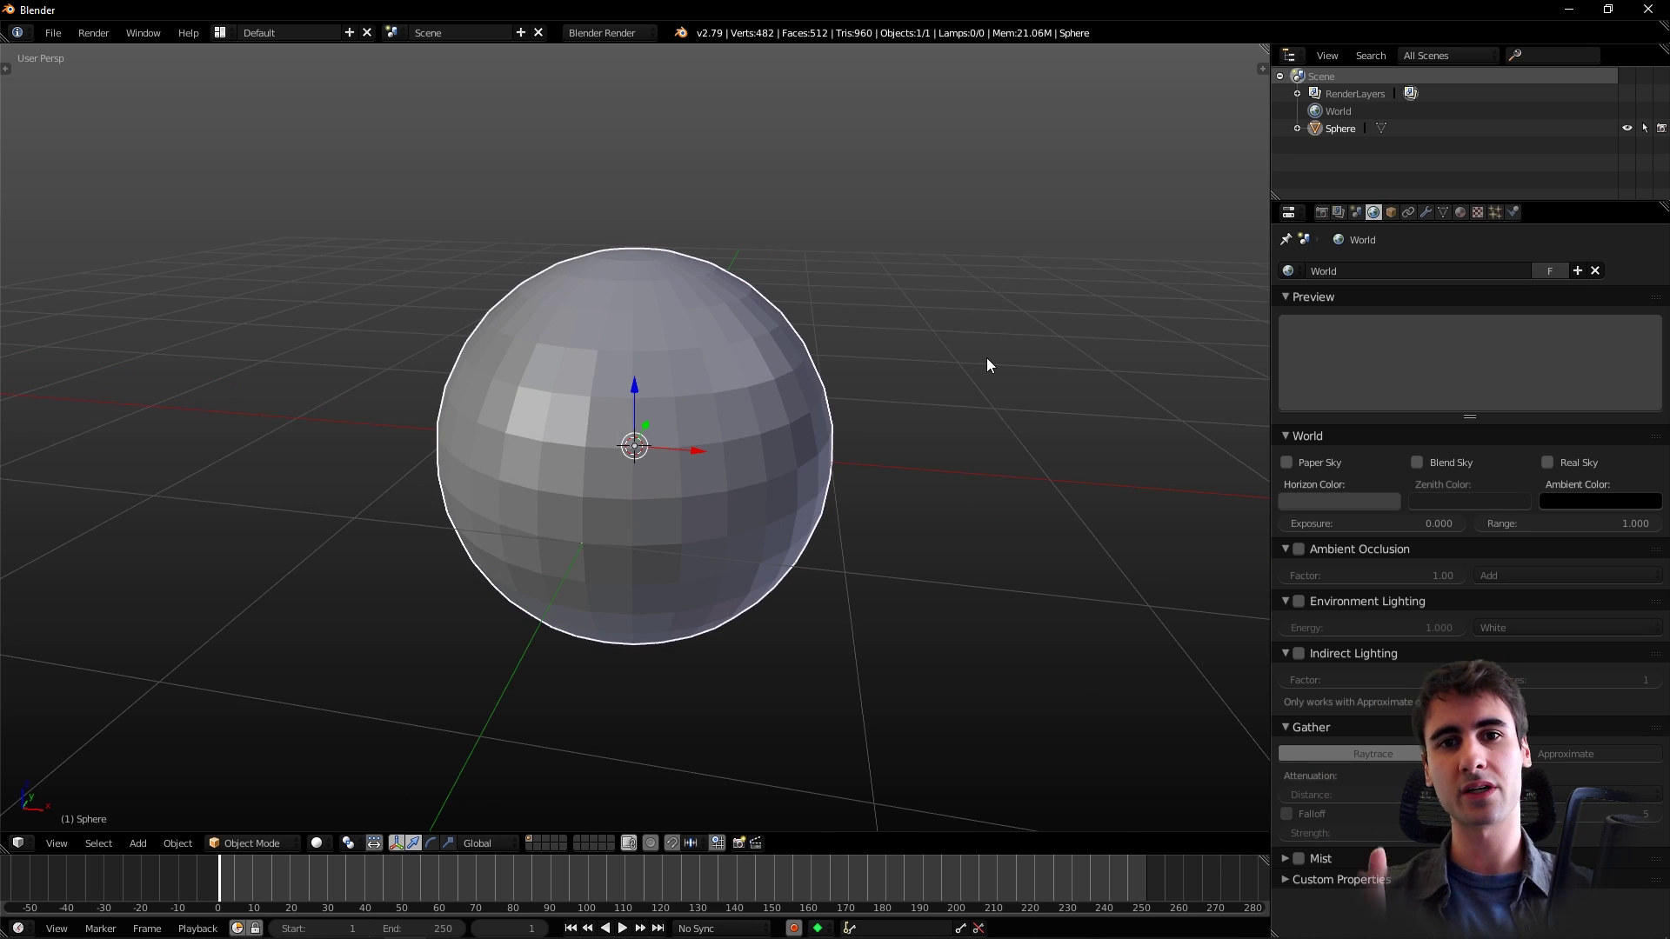
- Enter Edit Mode on the sphere and deselect all of its geometry
key(Tab)
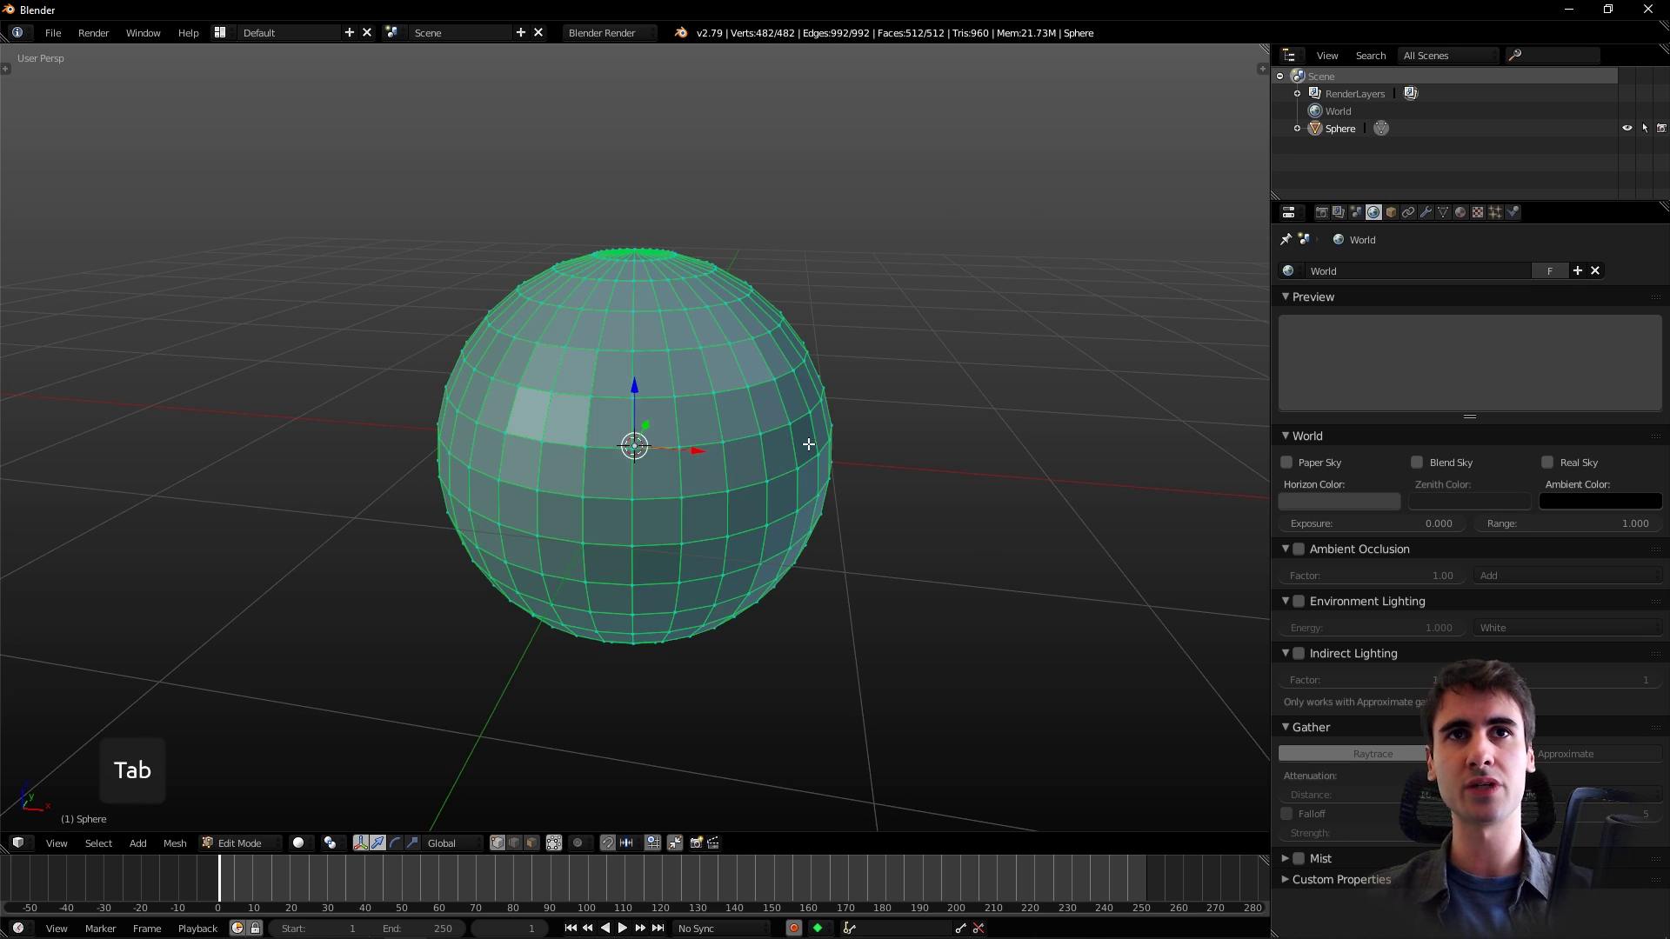
middle_drag(805, 446, 842, 445)
key(a)
scroll(932, 432, up, 2)
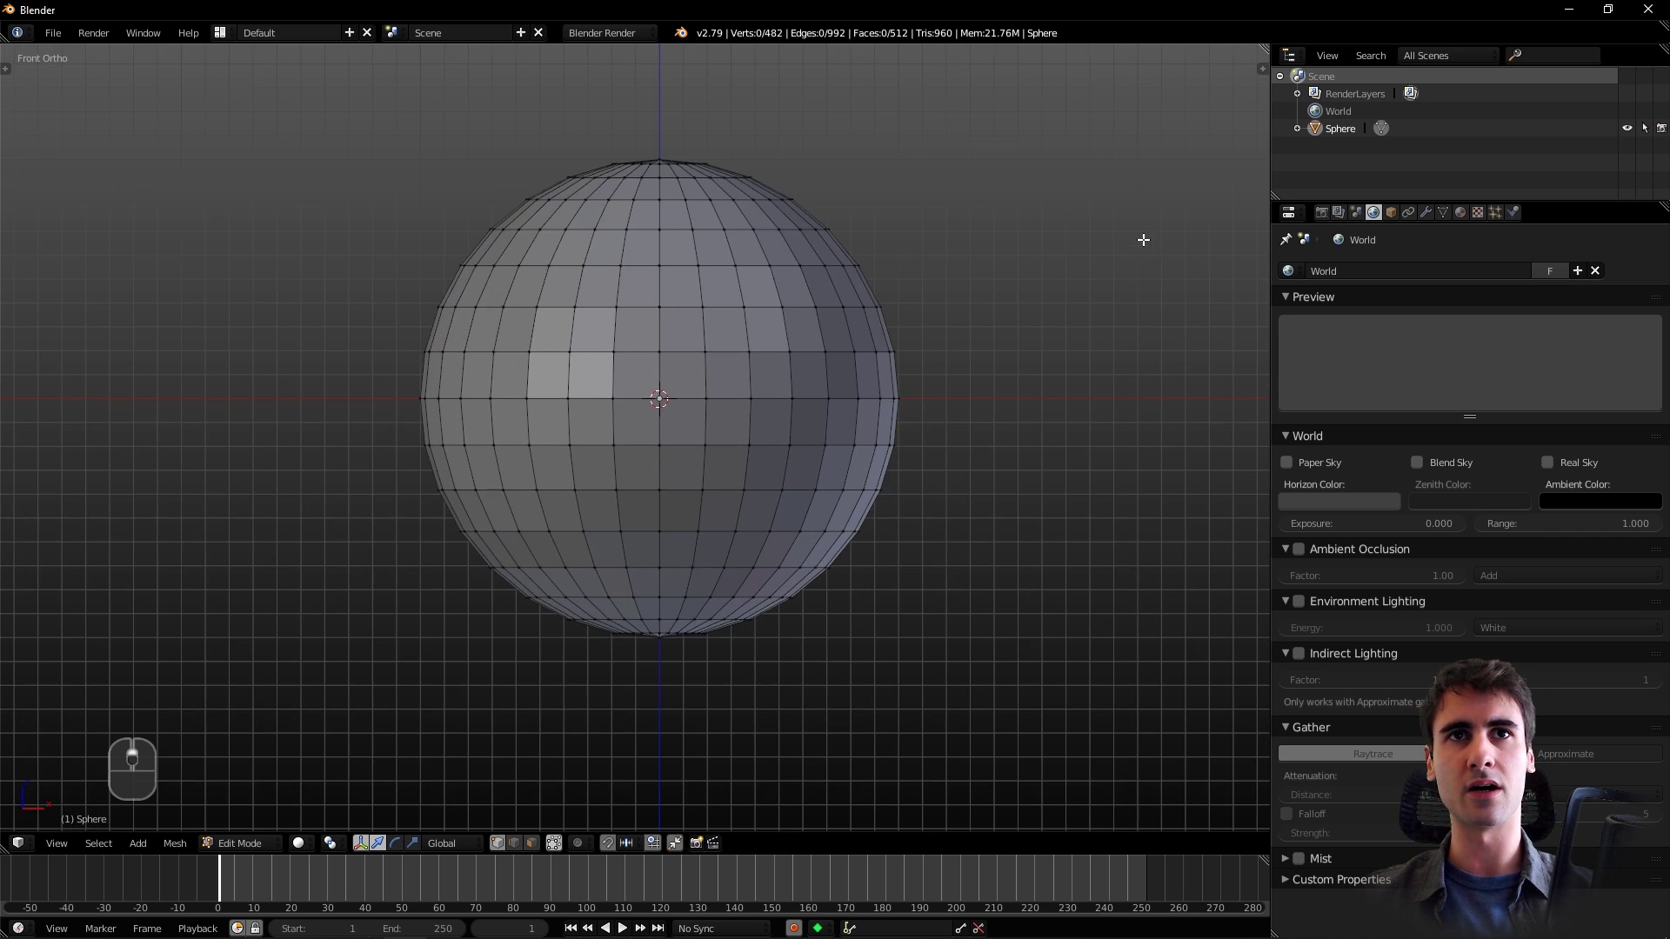
shift+middle_drag(1144, 238, 1067, 332)
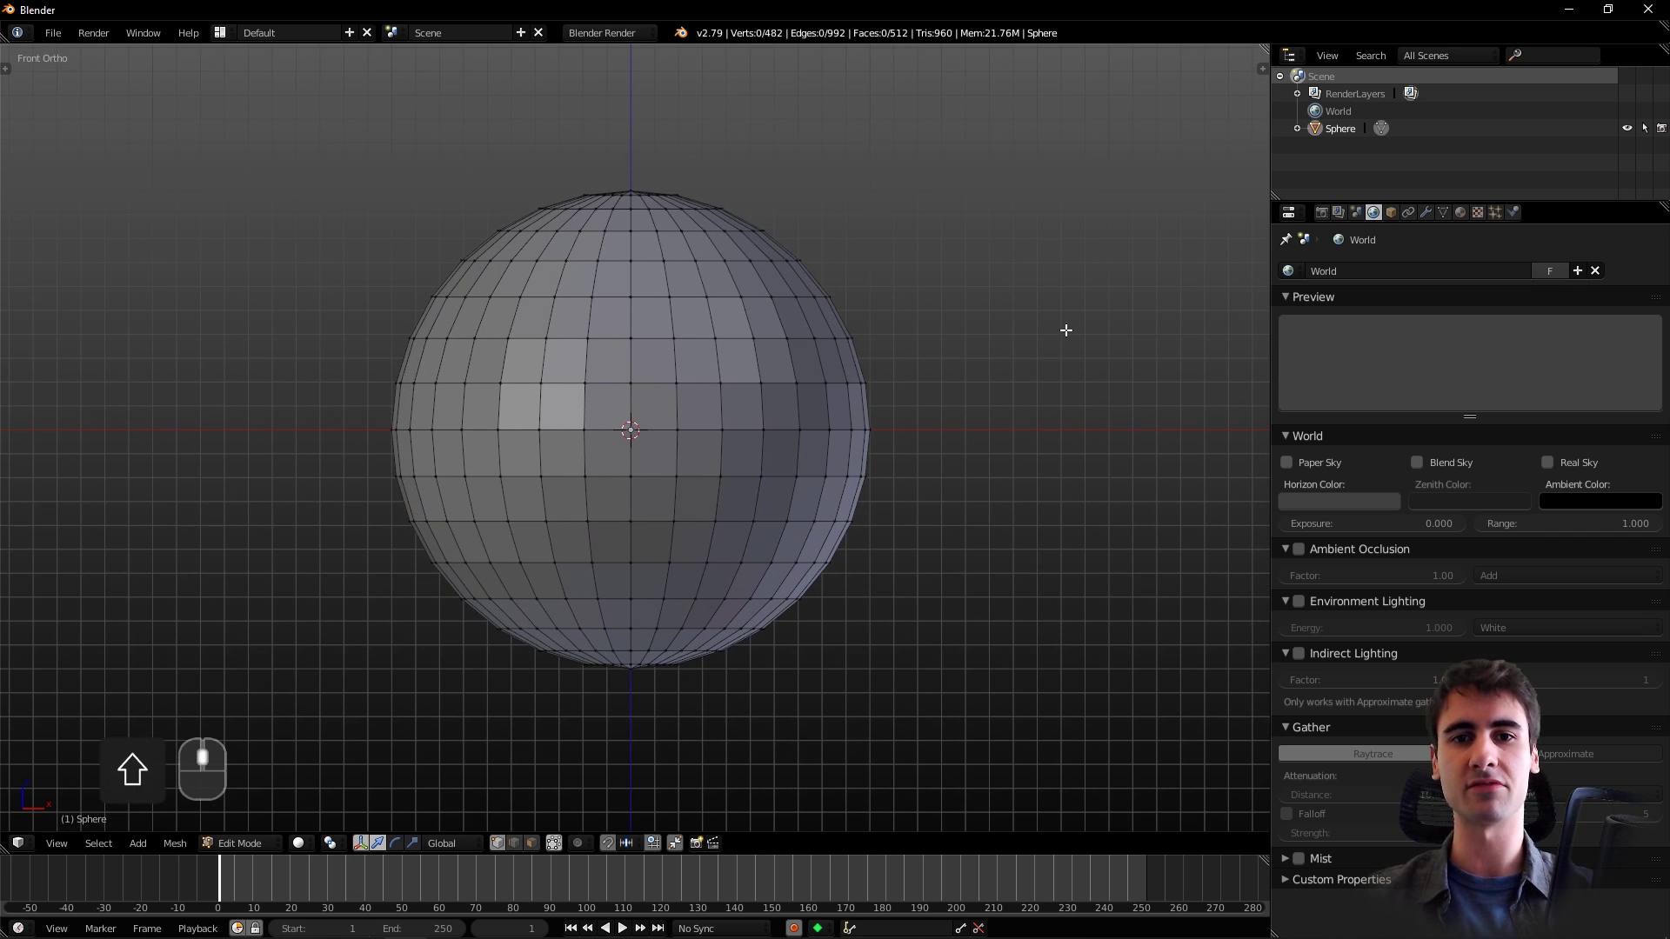
middle_drag(979, 392, 933, 428)
scroll(932, 428, up, 2)
scroll(933, 428, down, 2)
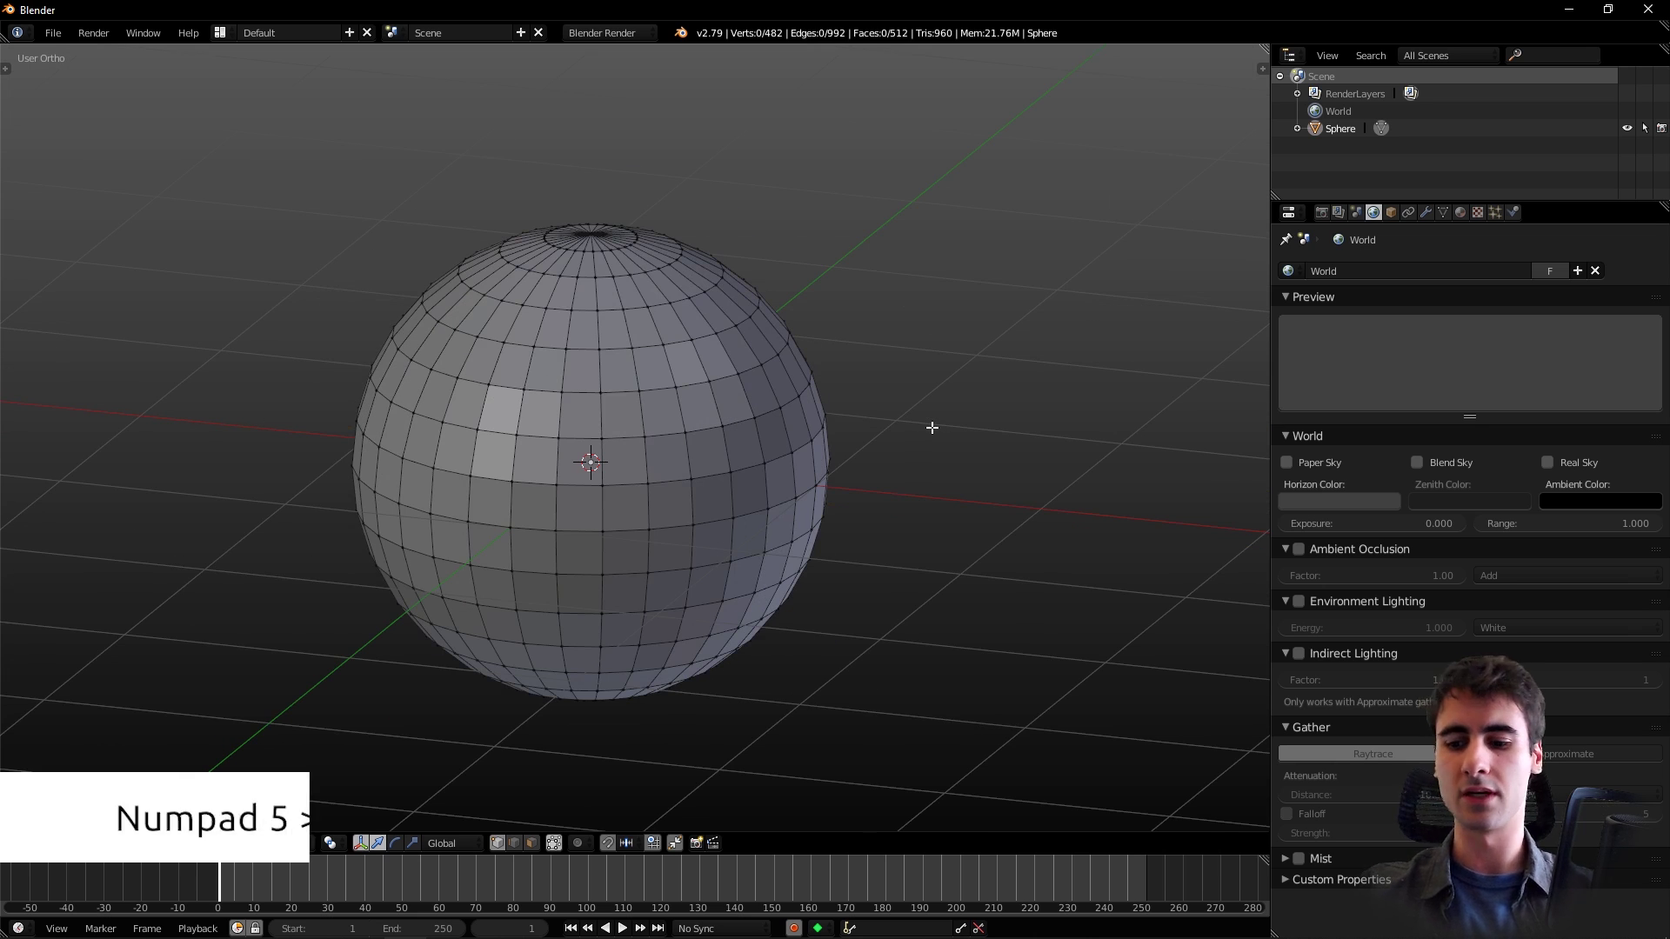
- In the front orthographic view, set the sphere to Face select mode with wireframe shading
key(KP_1)
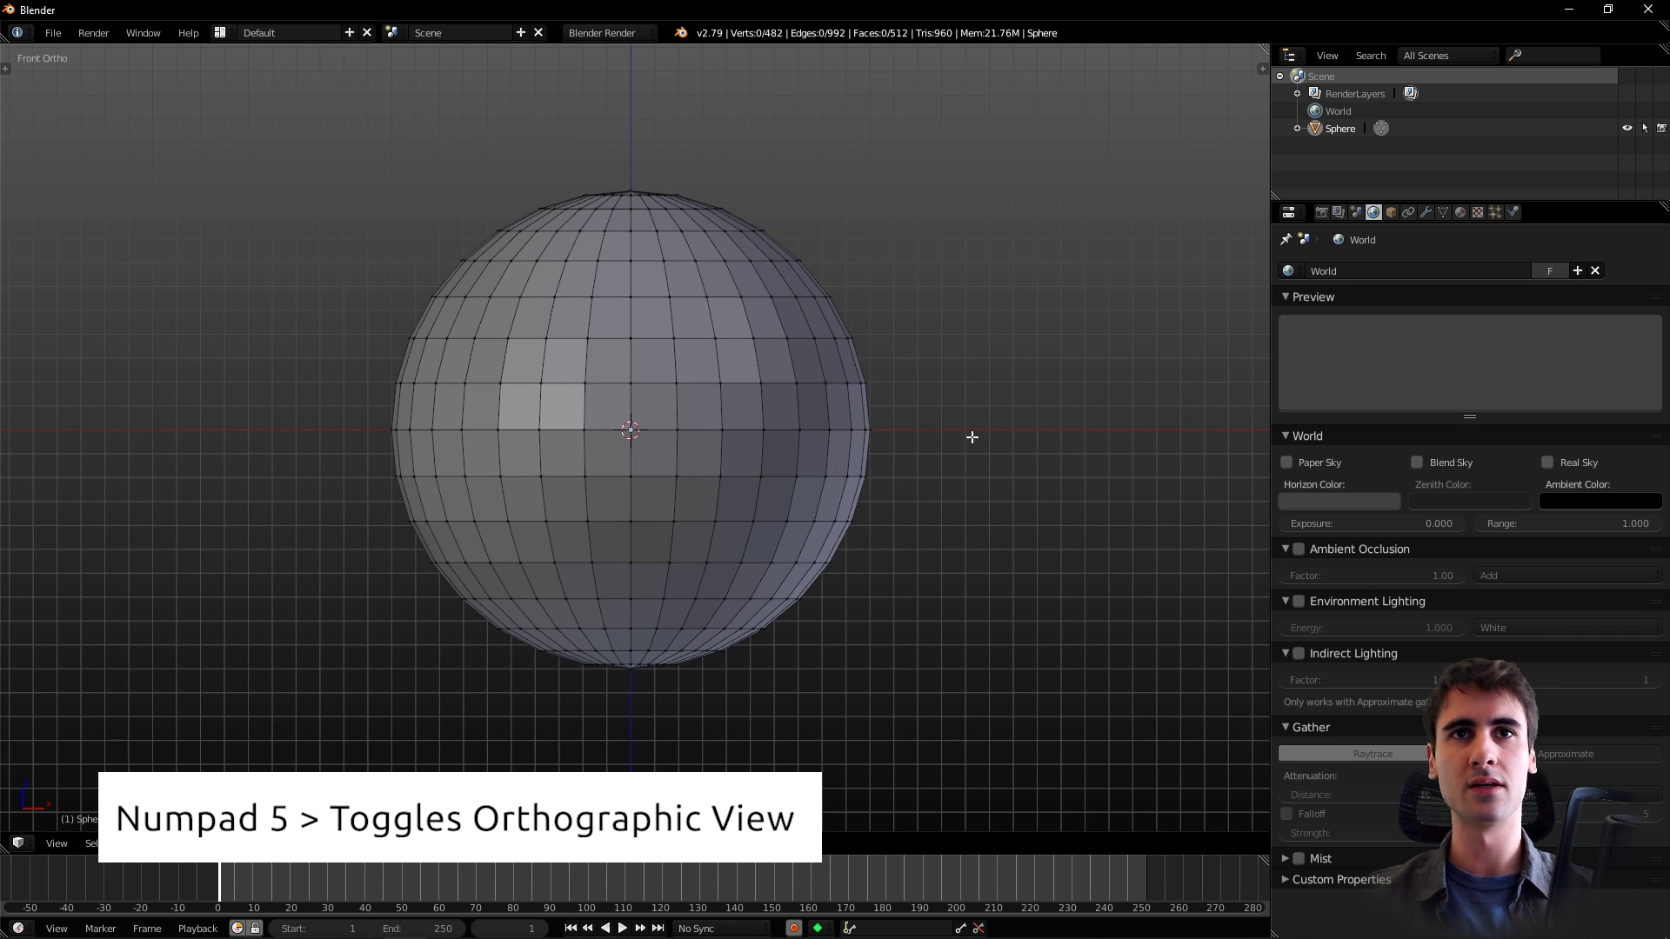
key(ctrl+Tab)
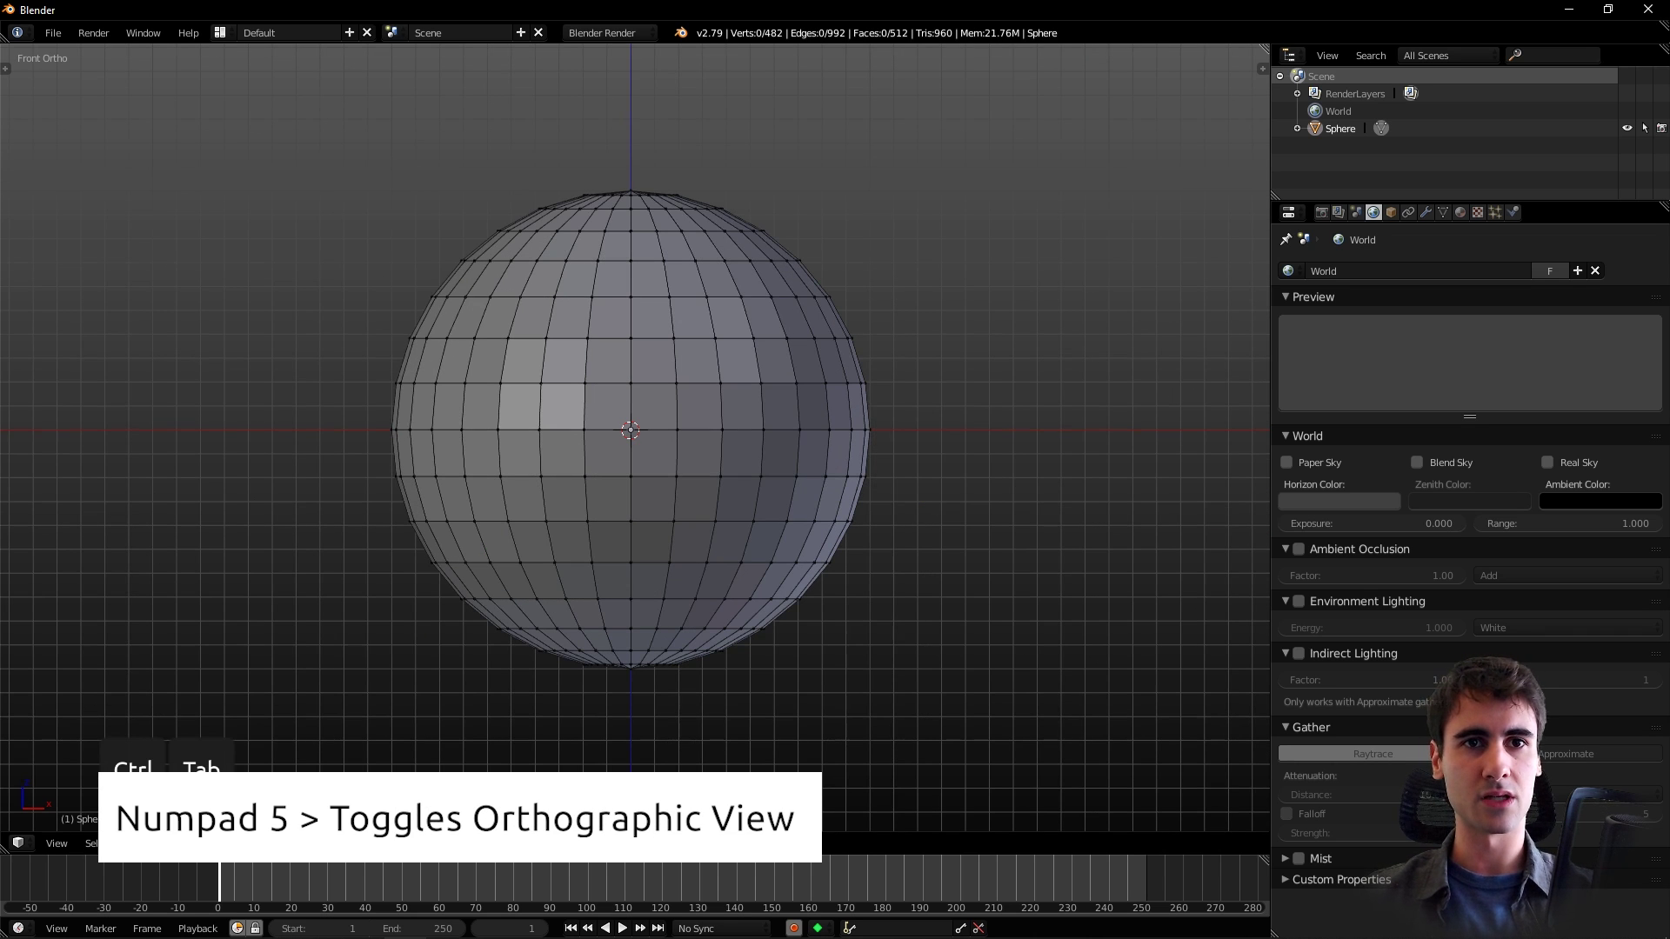
shift+middle_drag(993, 487, 977, 509)
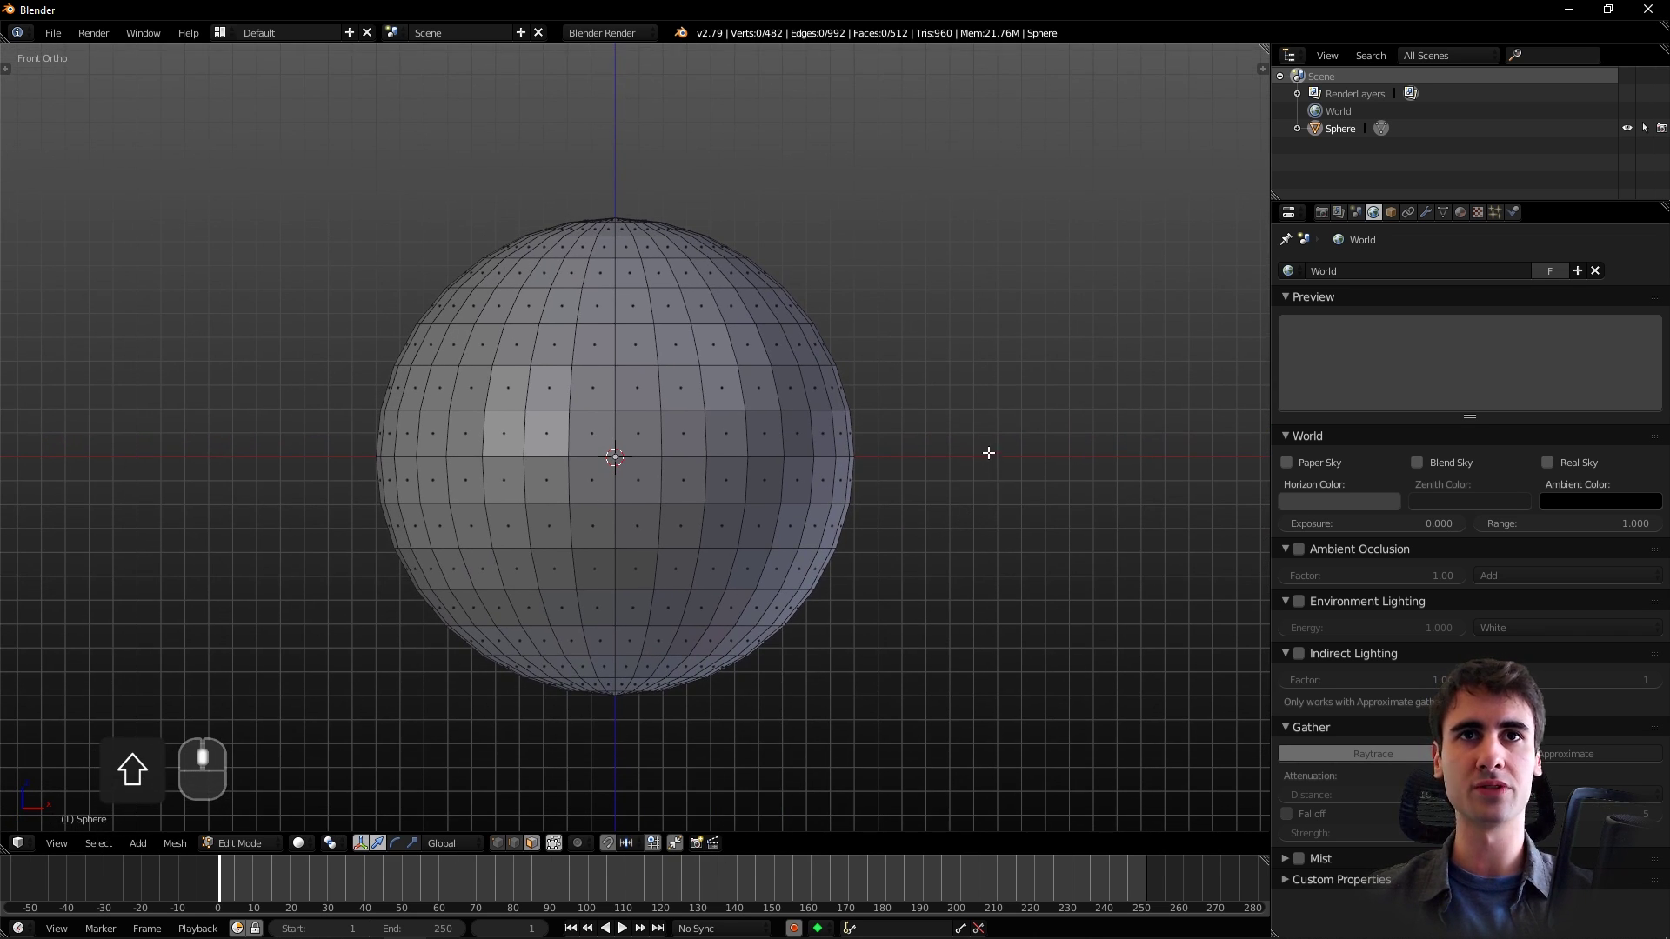
key(z)
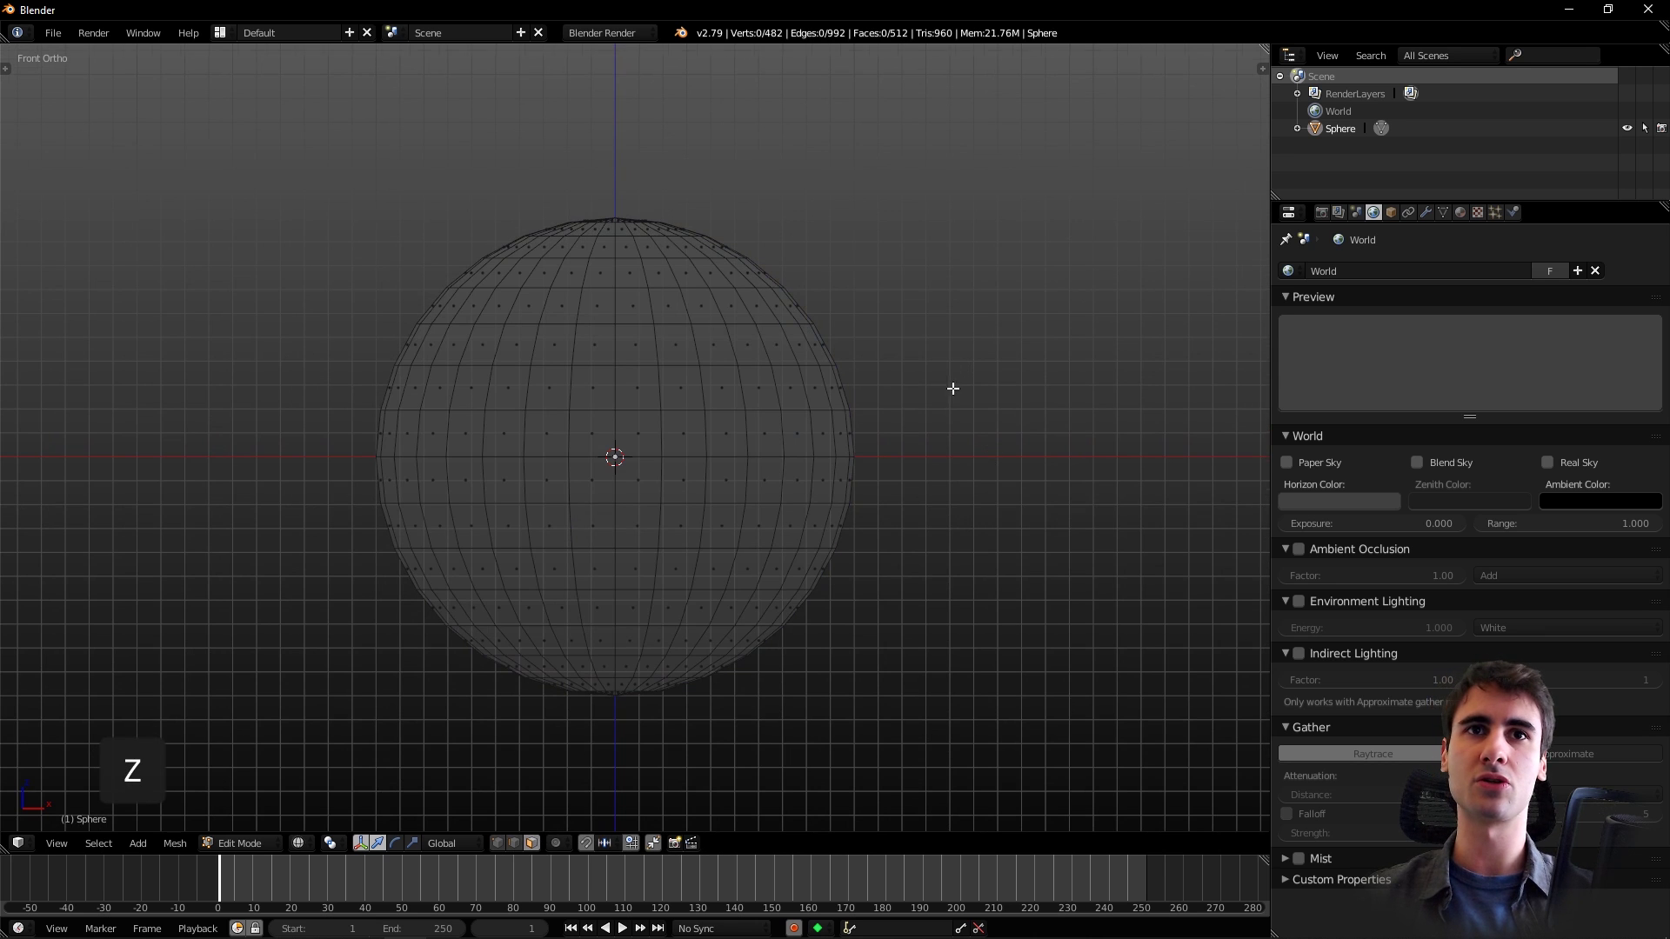
scroll(988, 448, up, 1)
shift+middle_drag(1086, 465, 1082, 426)
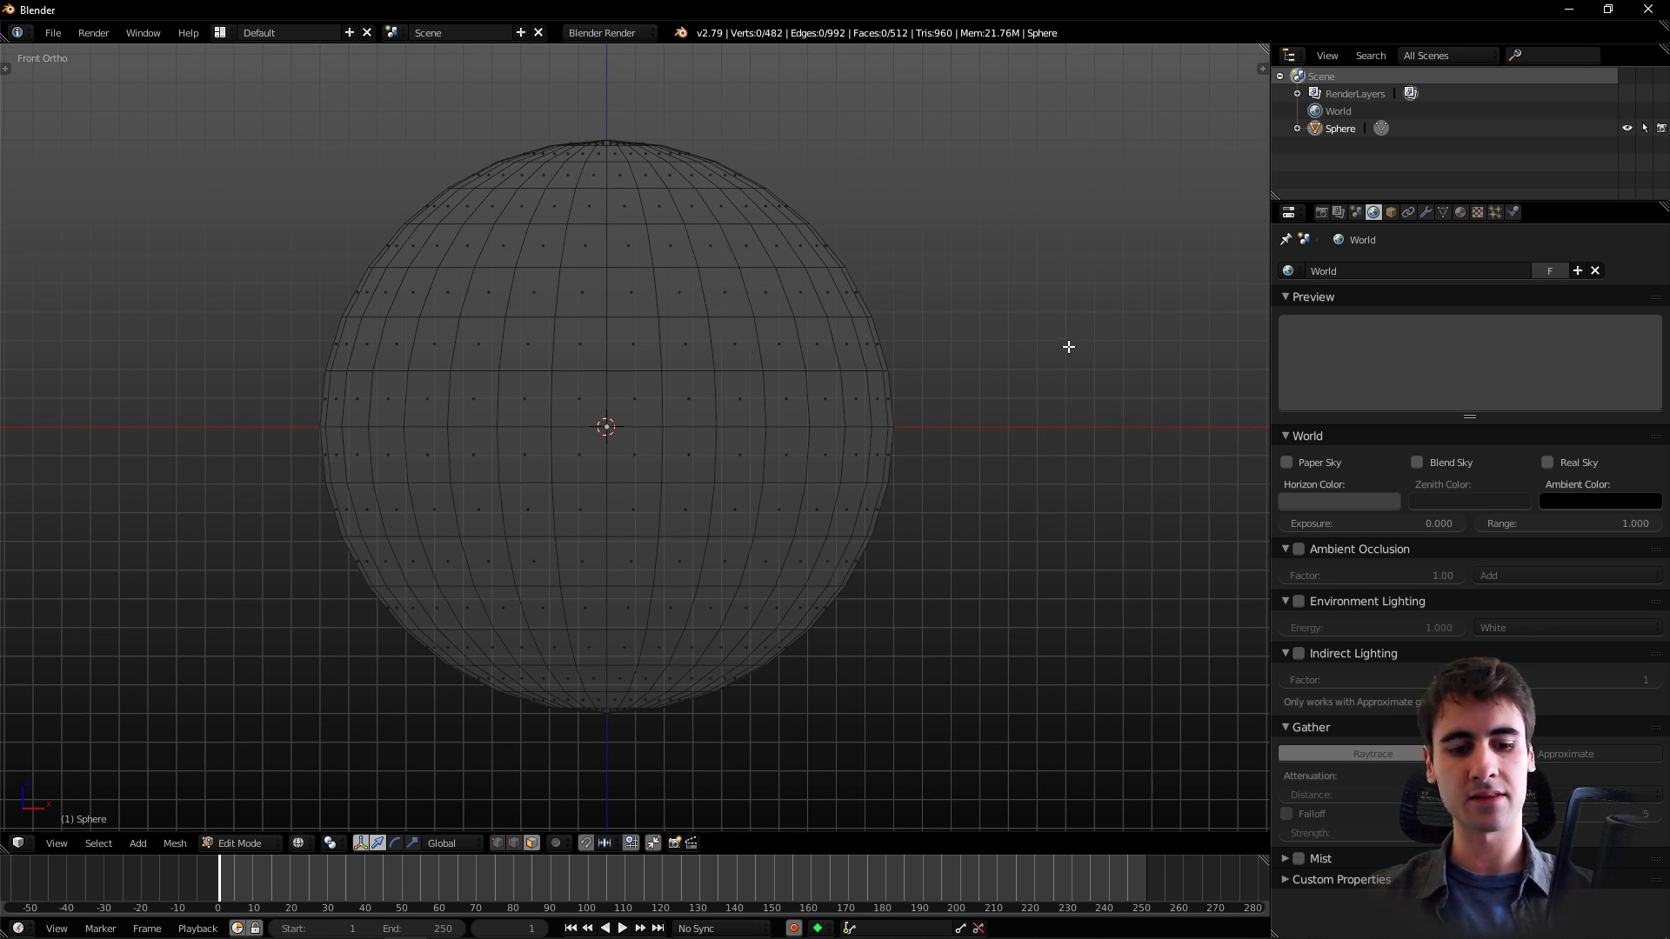
- Border-select the half of the sphere on the right of its vertical centre line and delete the selected faces
key(ctrl+b)
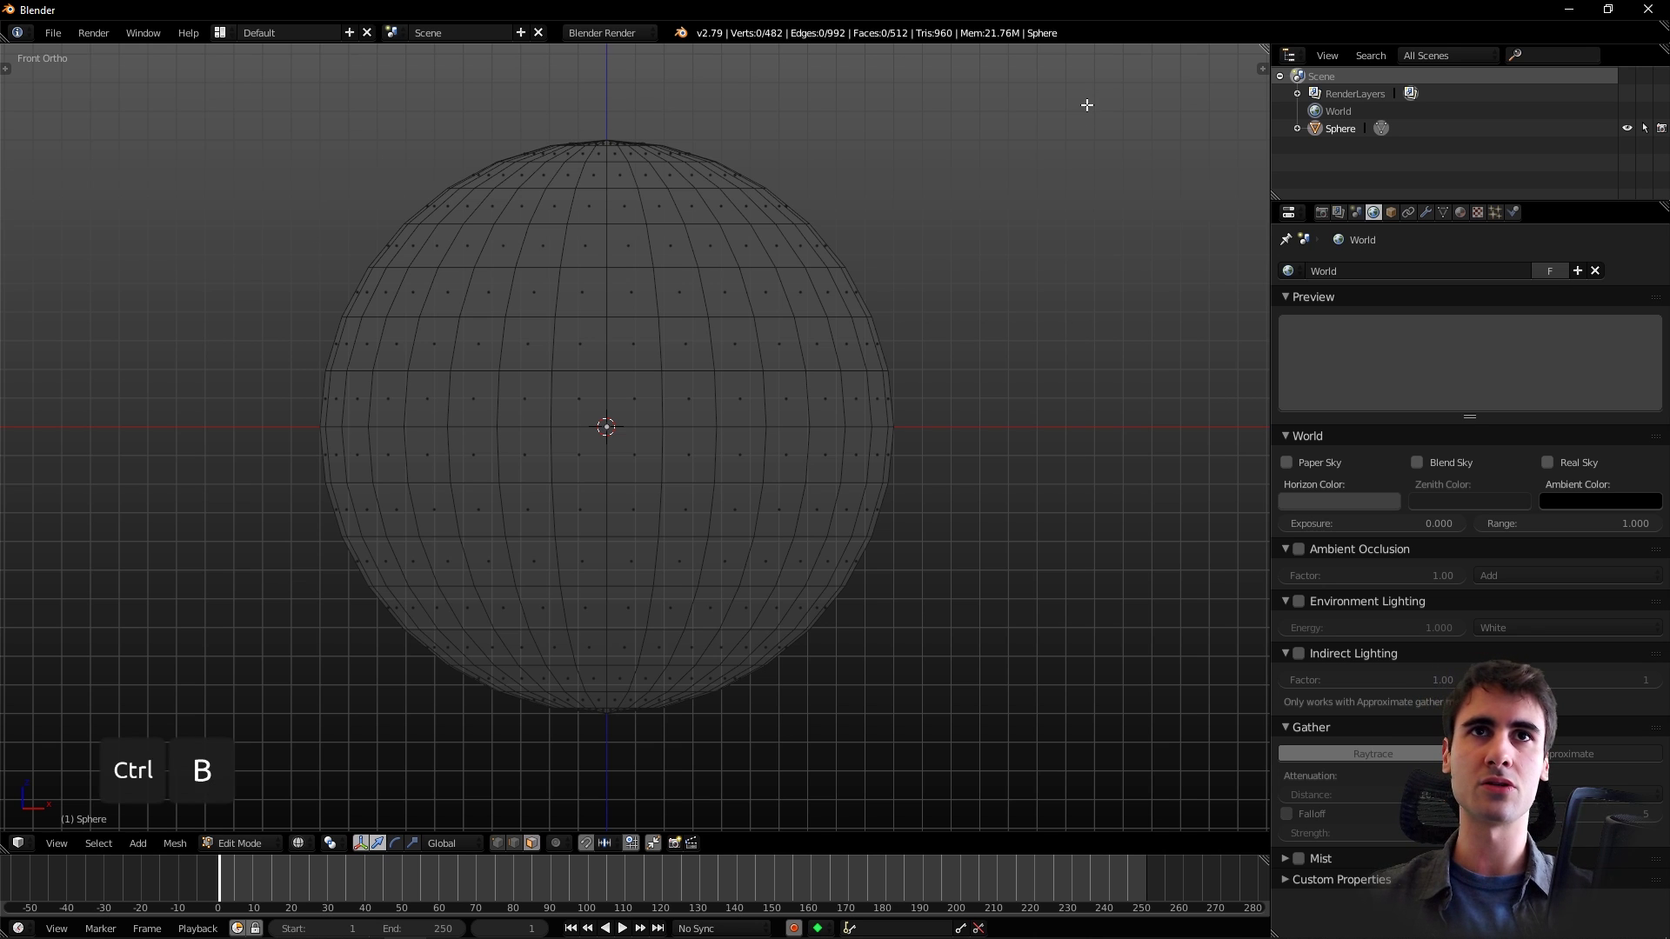
key(b)
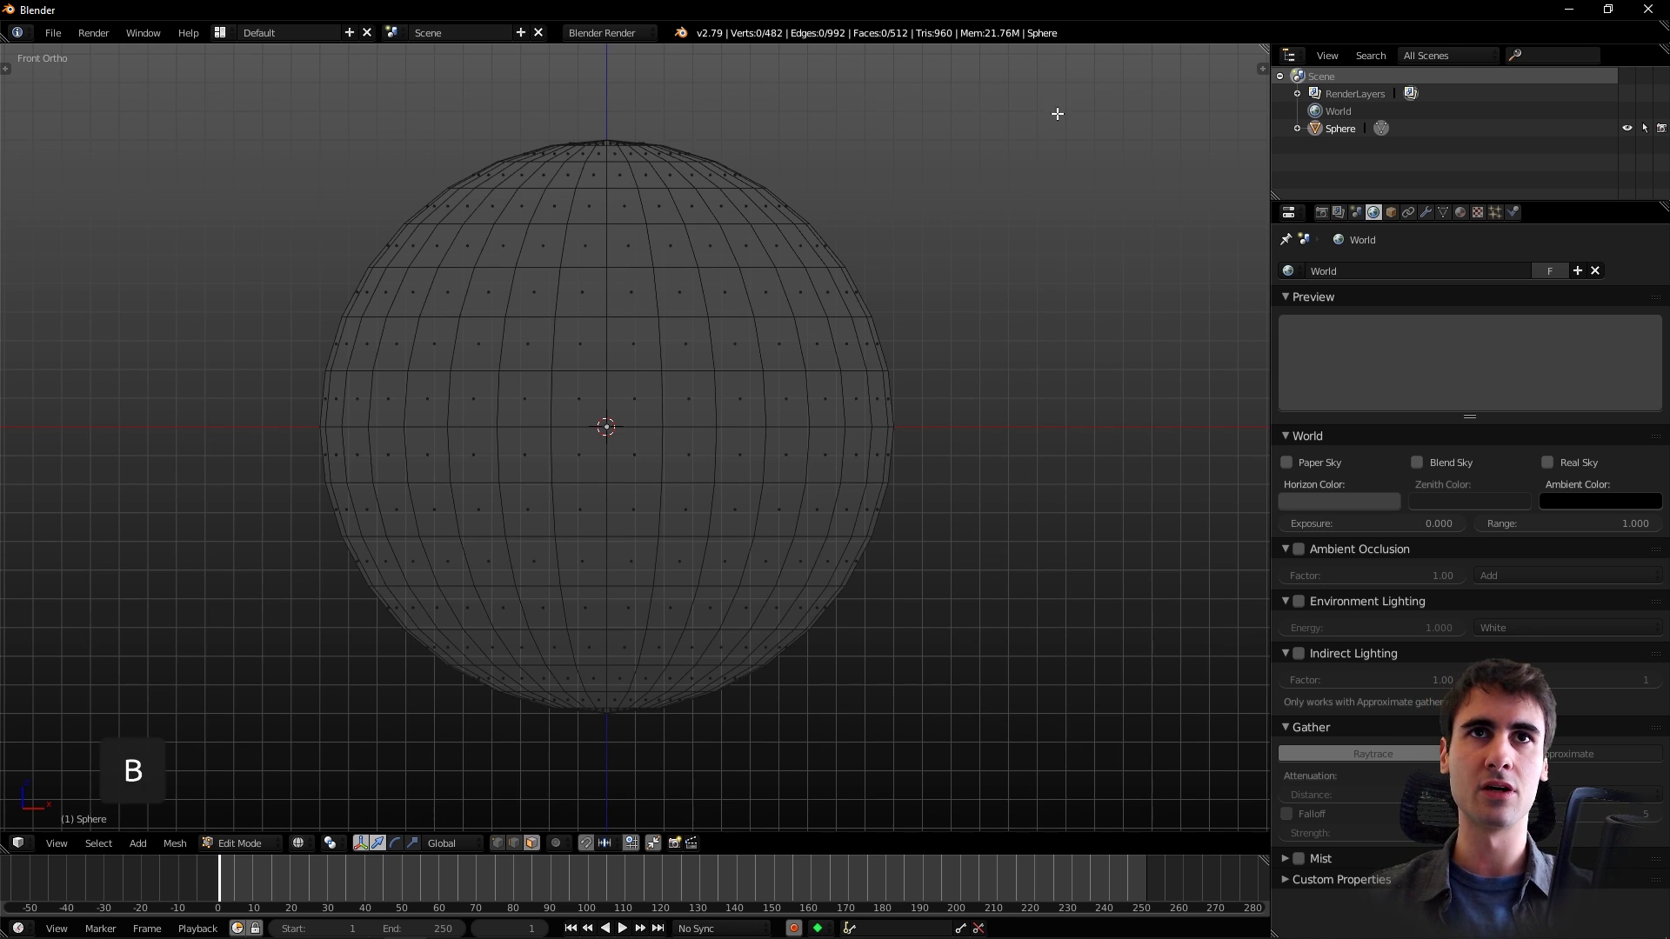
drag(1057, 109, 615, 783)
key(x)
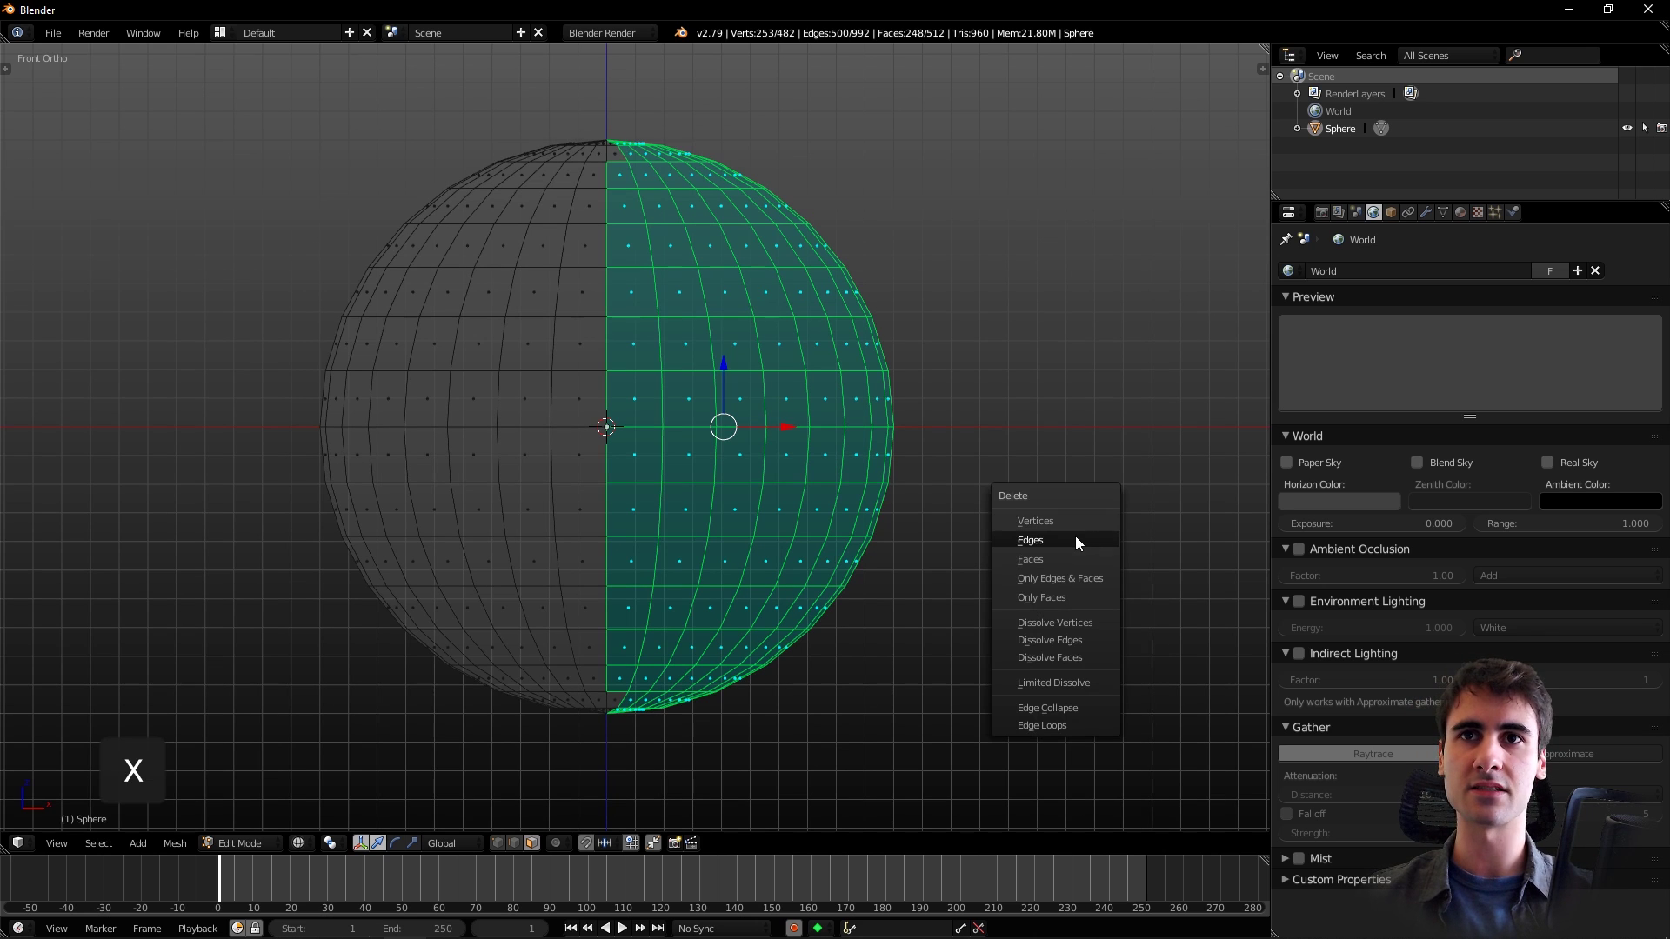
click(1062, 562)
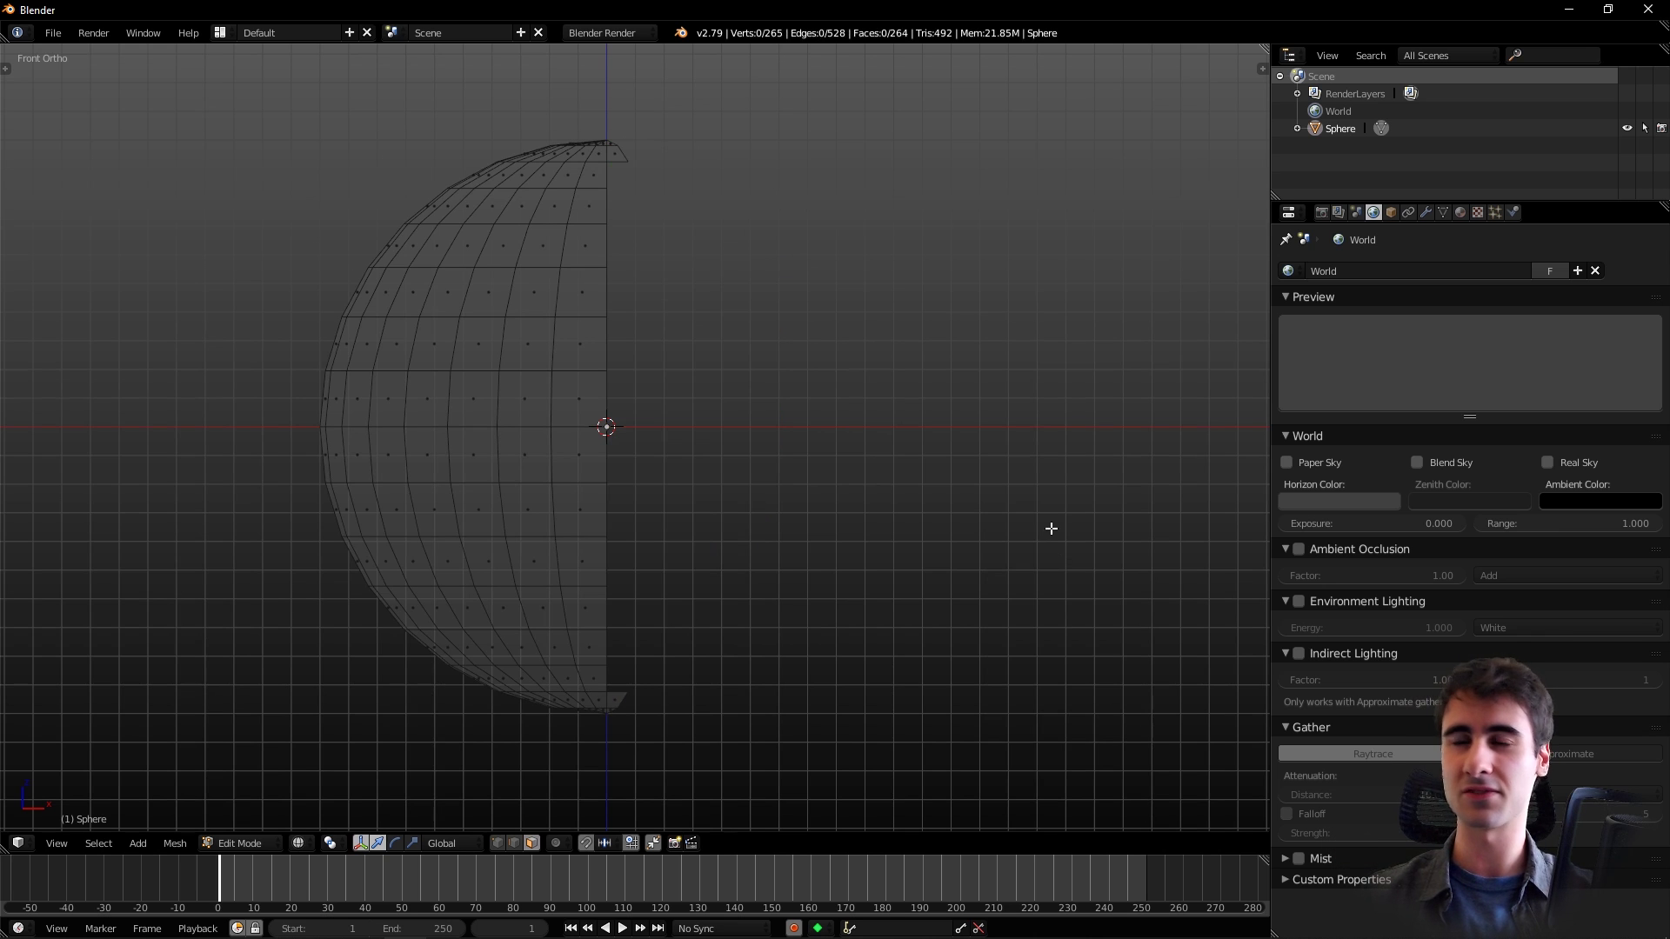
- Undo the face deletion, then deselect the mesh and return to solid shading
middle_drag(963, 530, 888, 570)
key(ctrl+z)
key(a)
key(z)
scroll(848, 546, down, 3)
- Switch the mesh select mode to Vertex
key(ctrl+Tab)
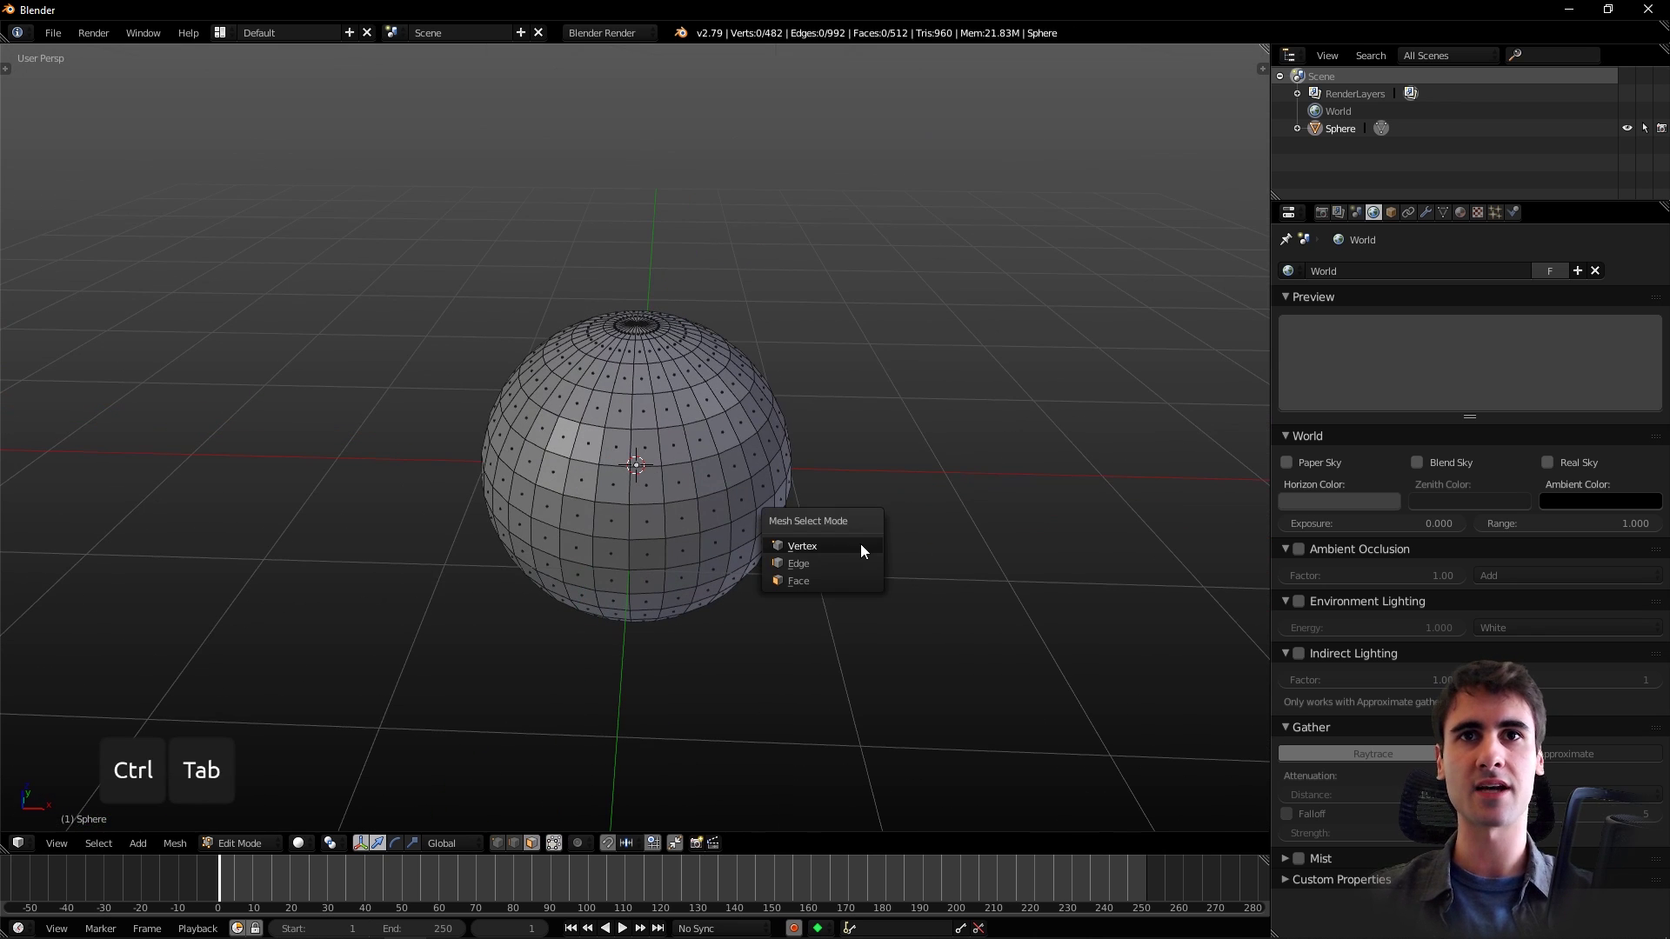
click(861, 545)
scroll(783, 539, up, 4)
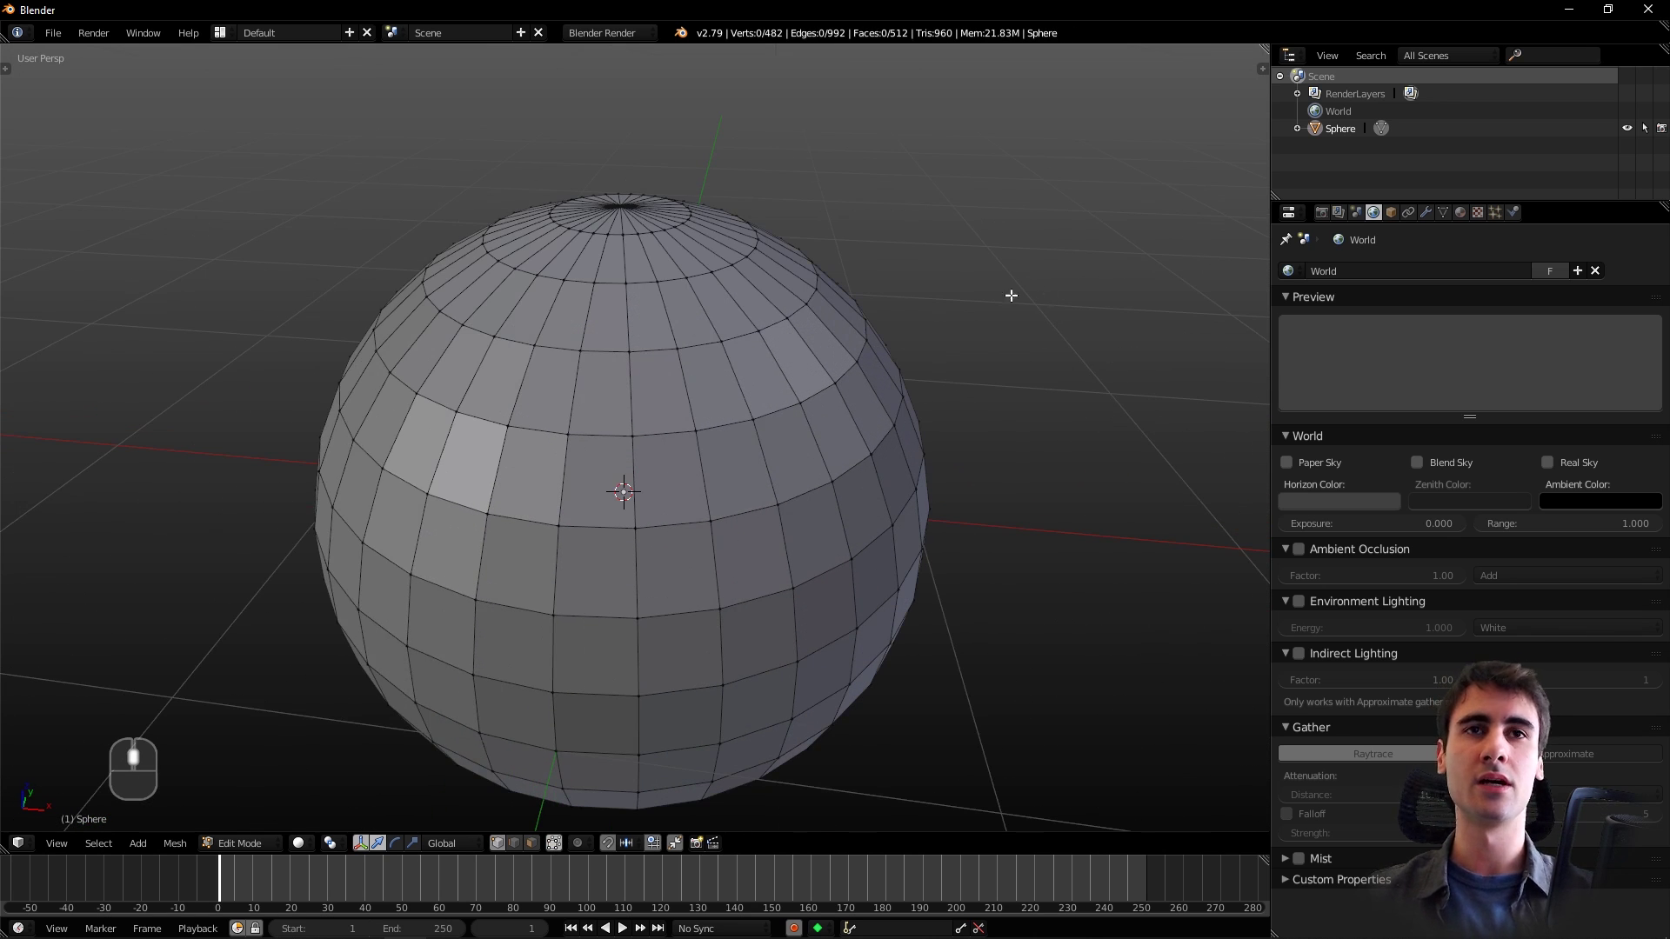
key(ctrl+Tab)
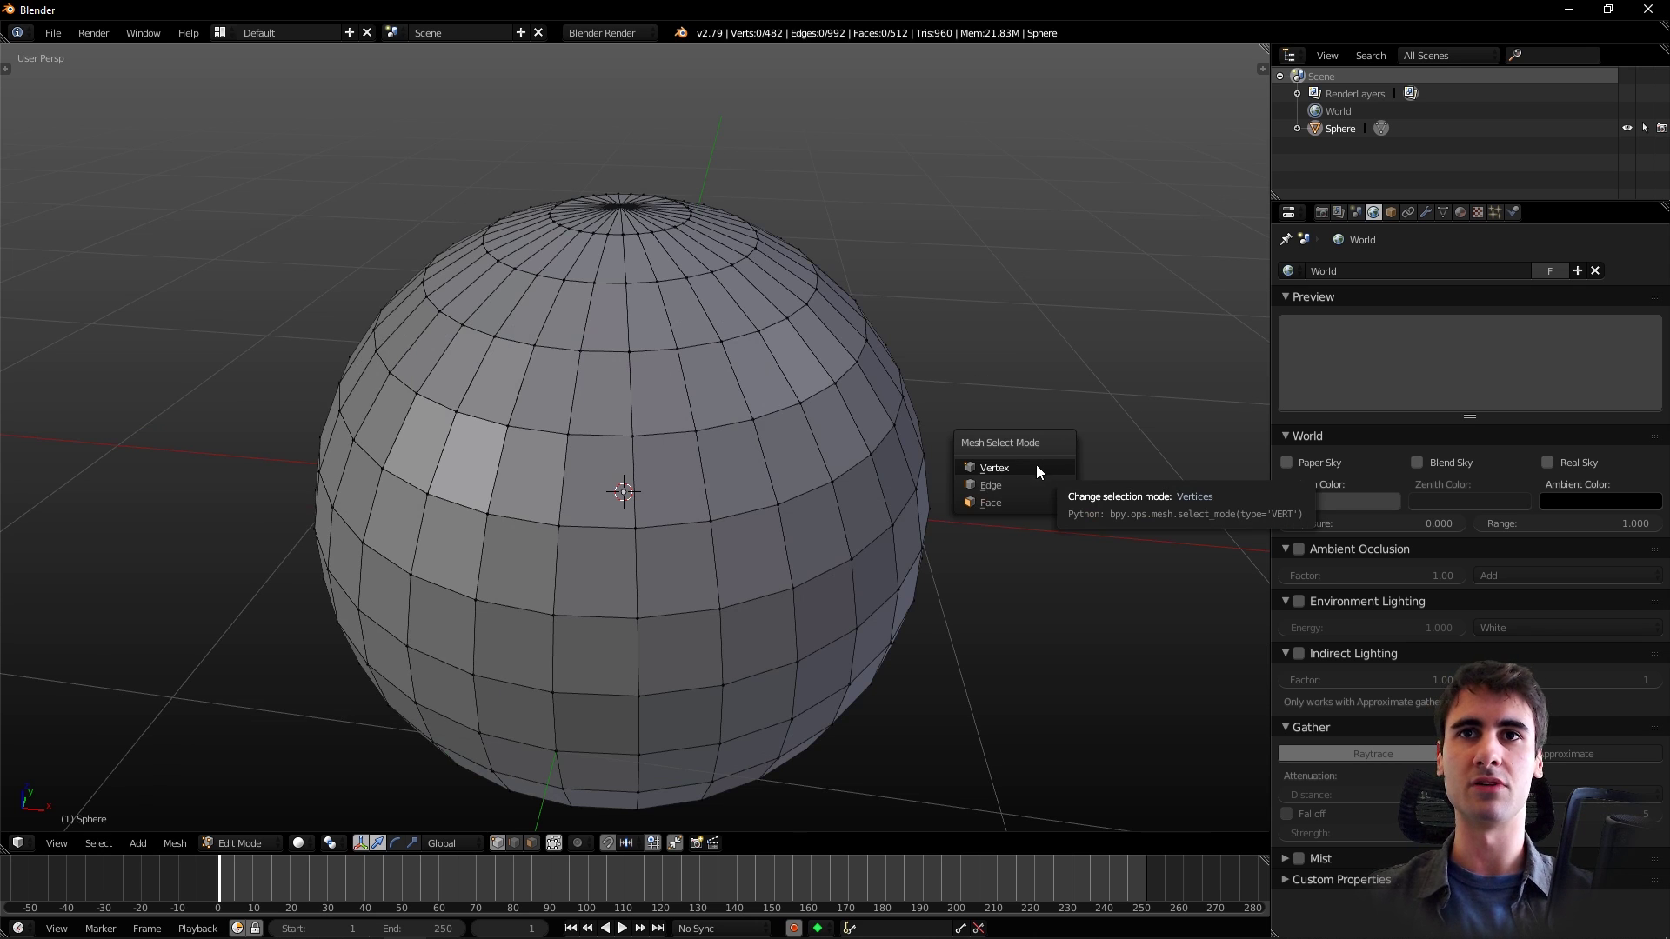
click(1036, 468)
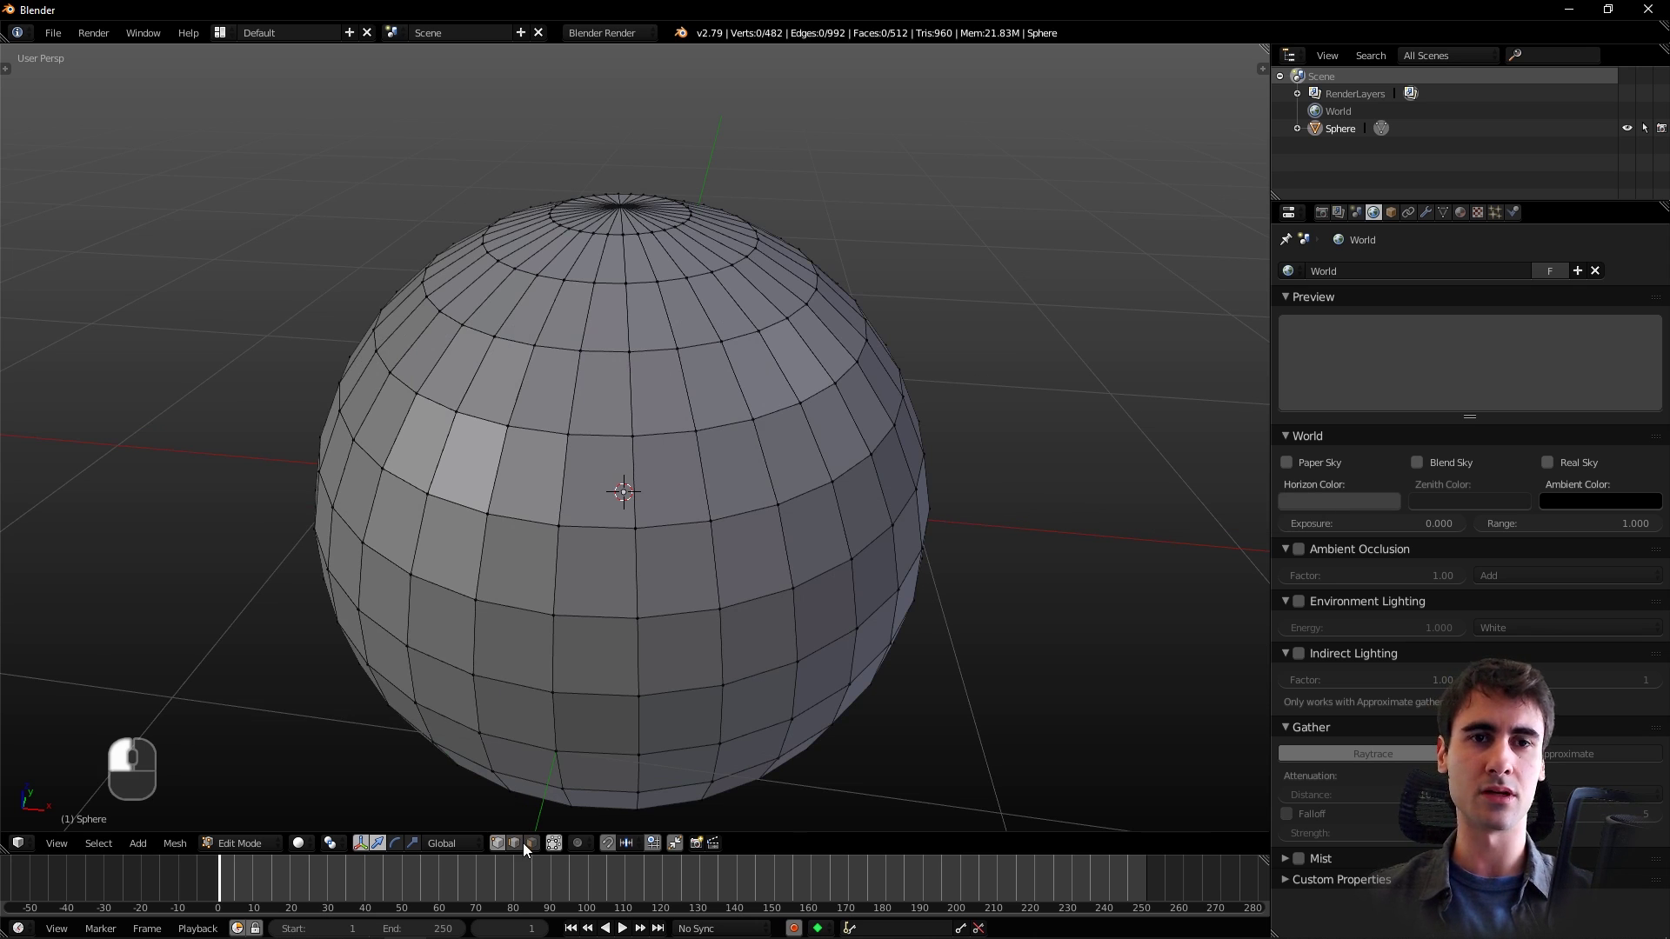
click(500, 843)
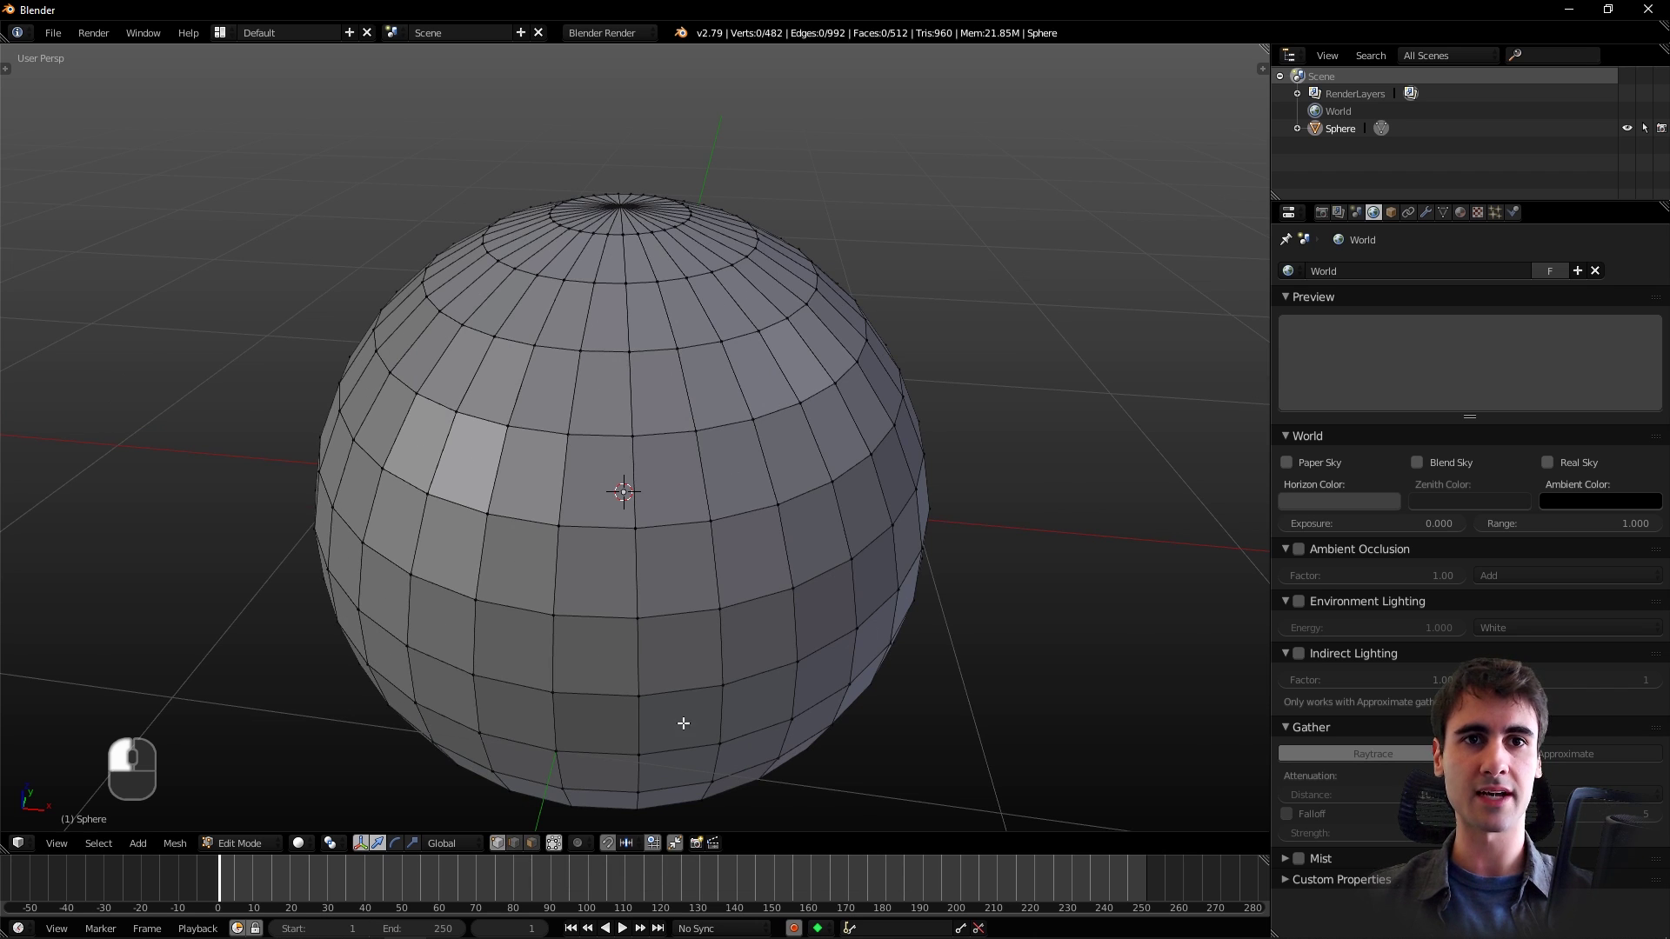
scroll(983, 555, down, 1)
shift+middle_drag(983, 555, 958, 556)
key(ctrl+Tab)
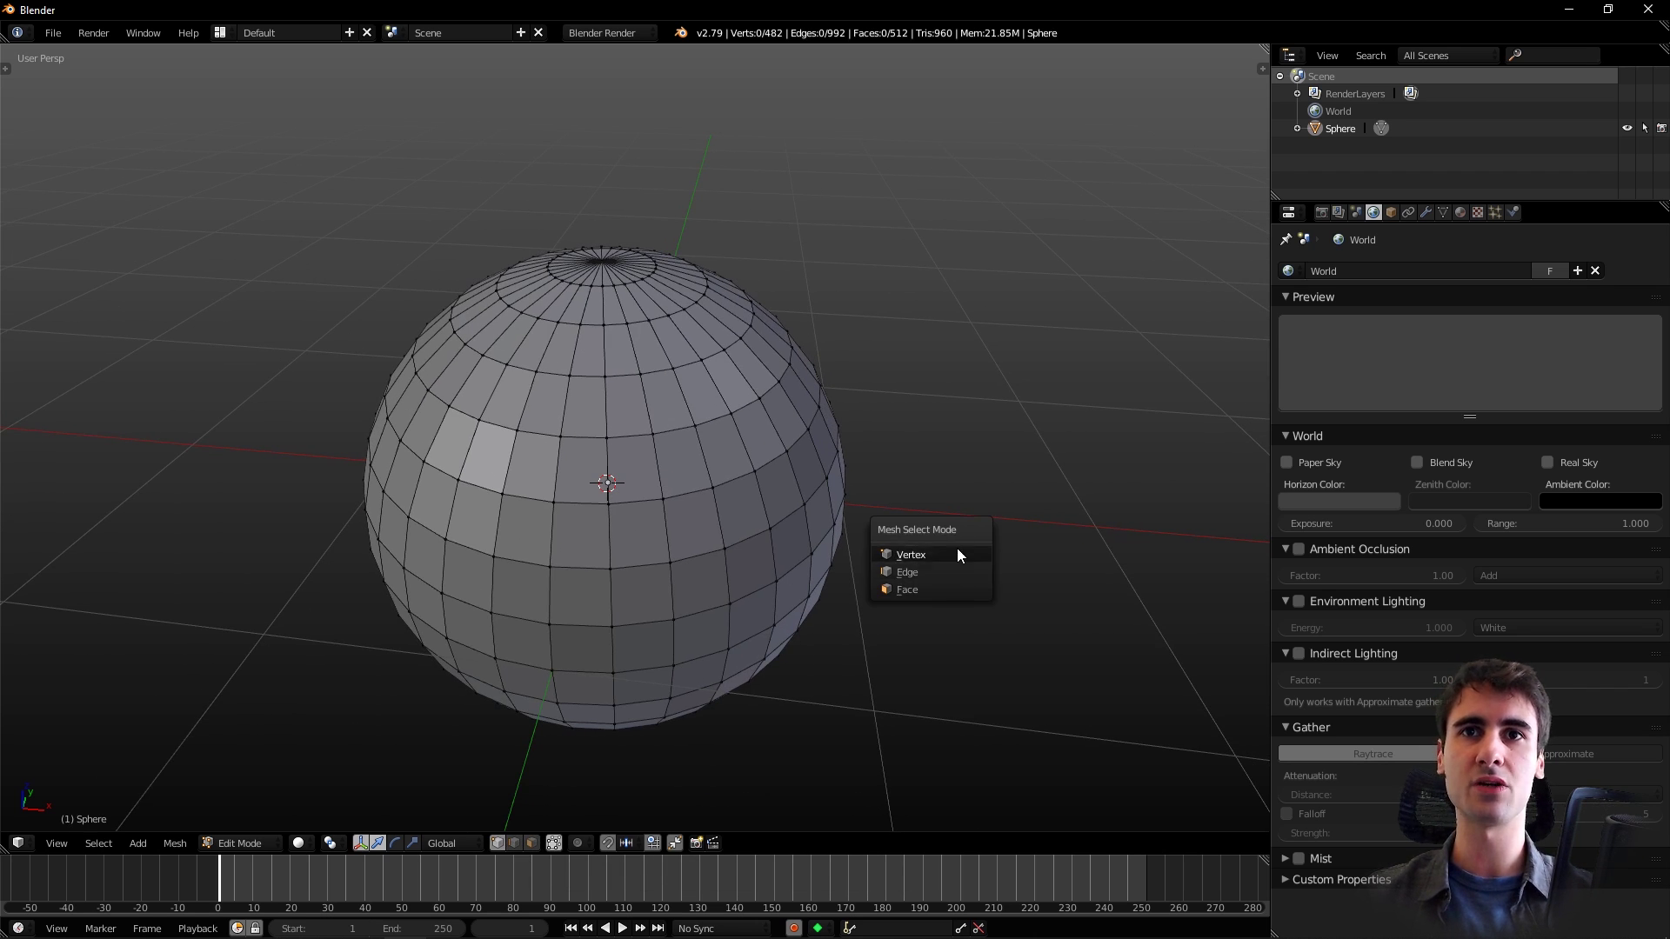
- Try selecting single vertices on the sphere, ending with one on the front centre line below the equator as the active vertex
middle_drag(869, 474, 881, 467)
middle_drag(644, 387, 630, 451)
click(632, 588)
middle_drag(632, 588, 650, 499)
scroll(650, 500, up, 3)
middle_drag(765, 522, 888, 545)
click(801, 470)
scroll(801, 470, down, 6)
click(717, 538)
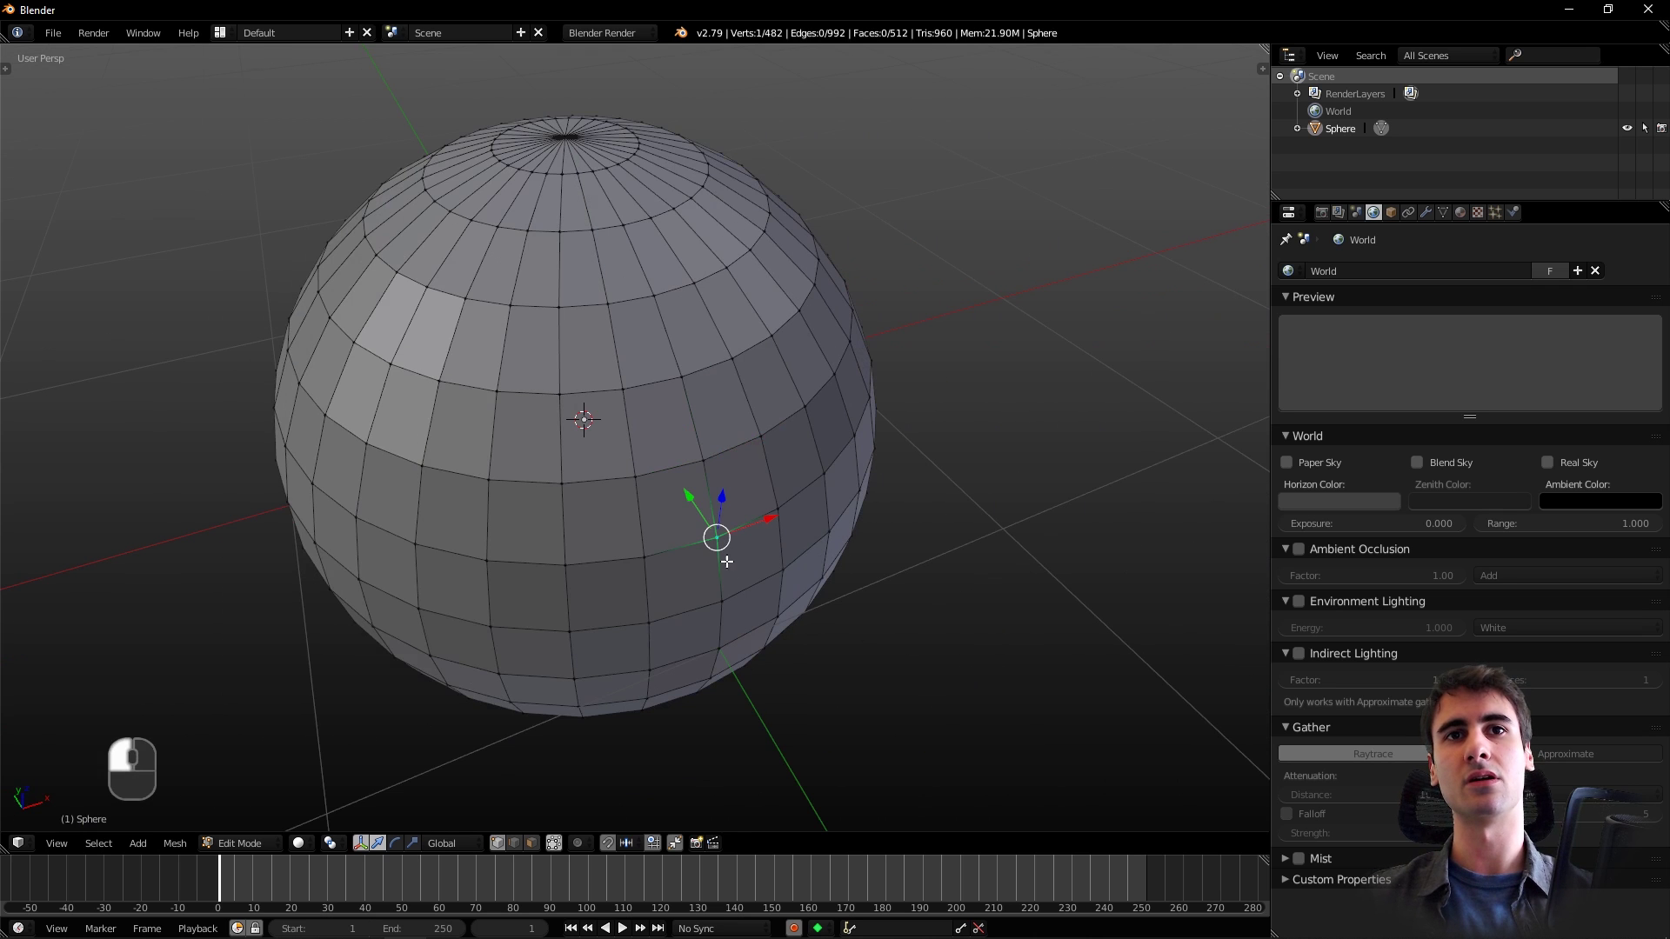
click(688, 382)
click(707, 475)
click(718, 534)
middle_drag(745, 586, 677, 610)
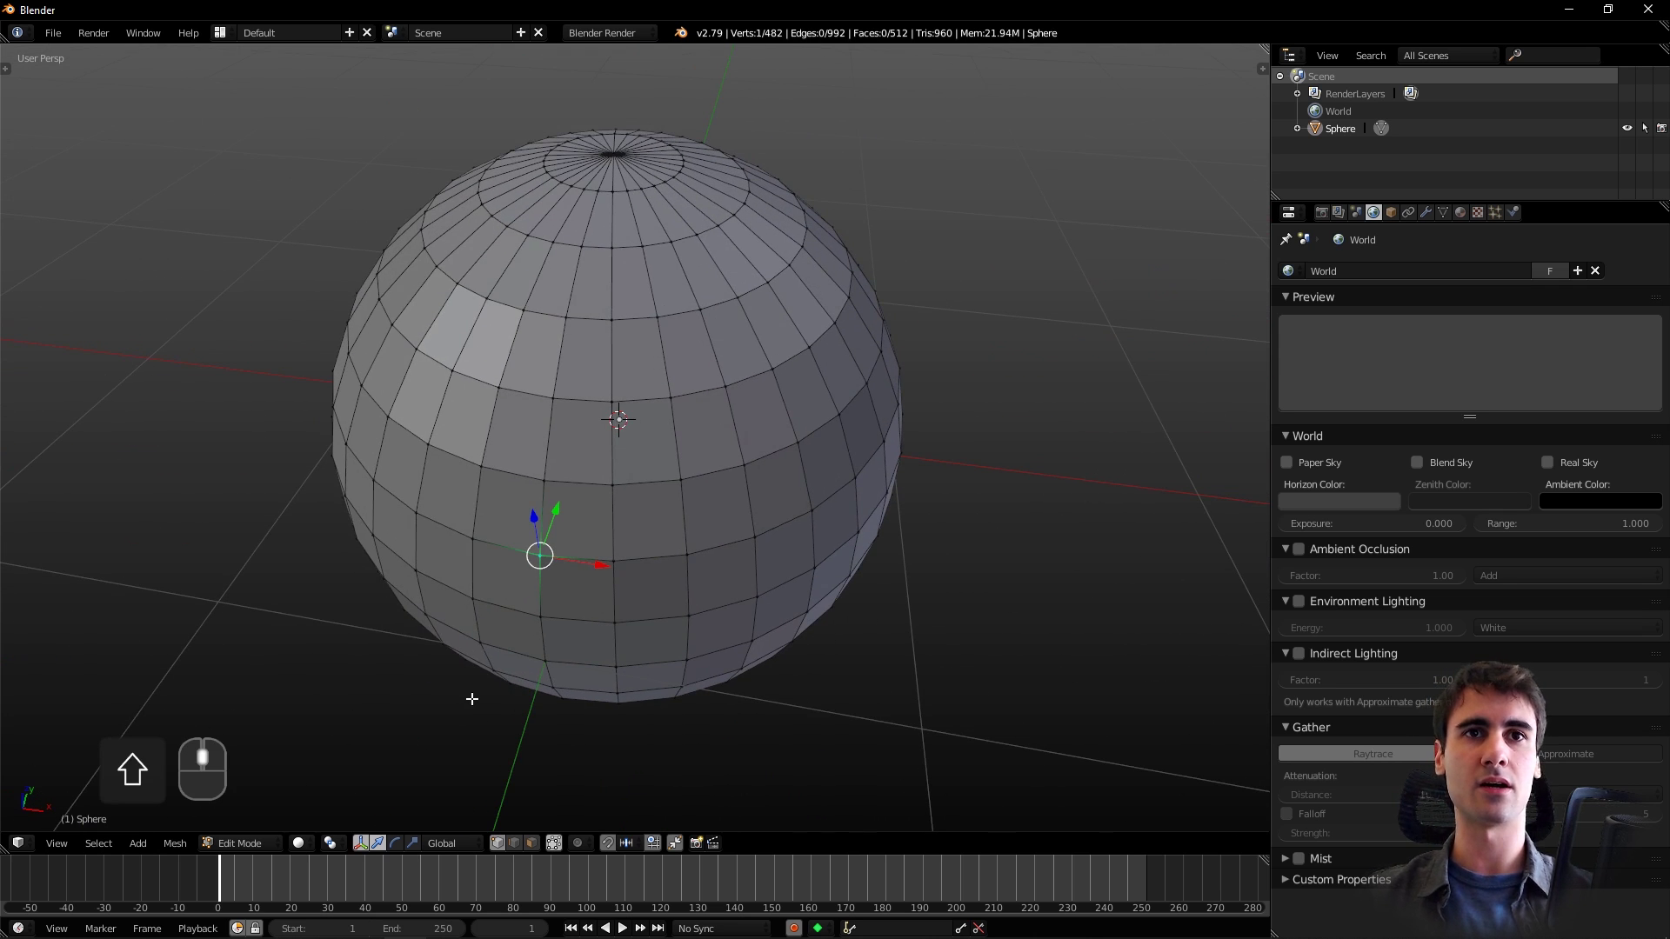
- Extend the selection to the half of the sphere beside the active vertex using Side of Active
click(98, 842)
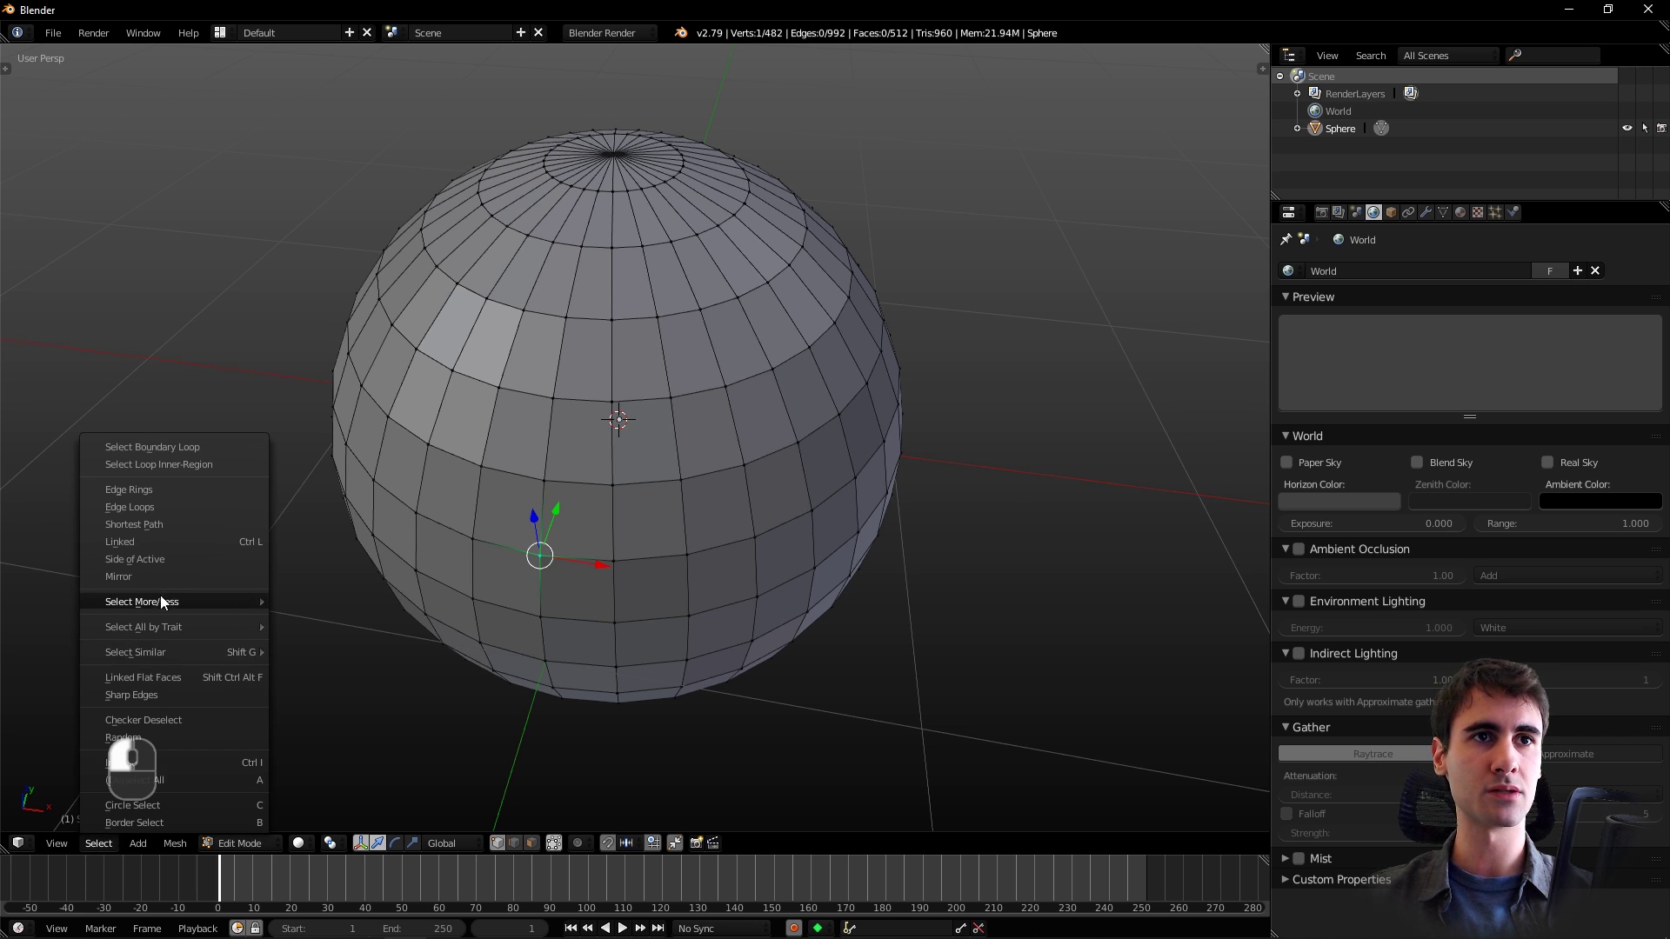
click(169, 557)
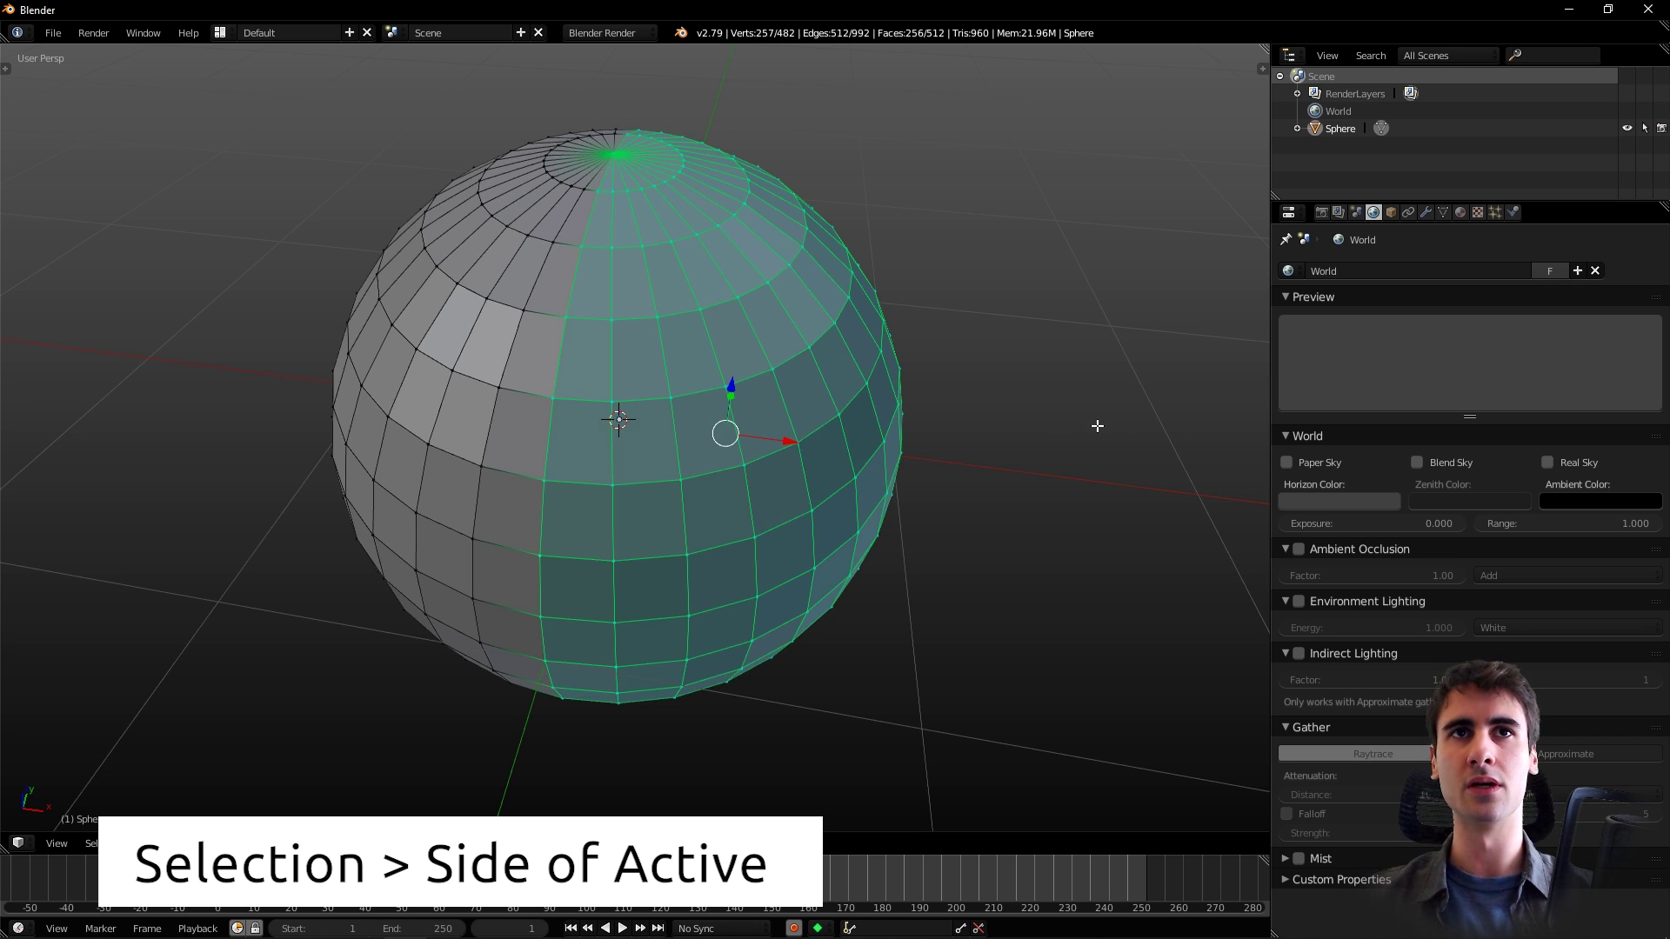
middle_drag(1097, 425, 1069, 449)
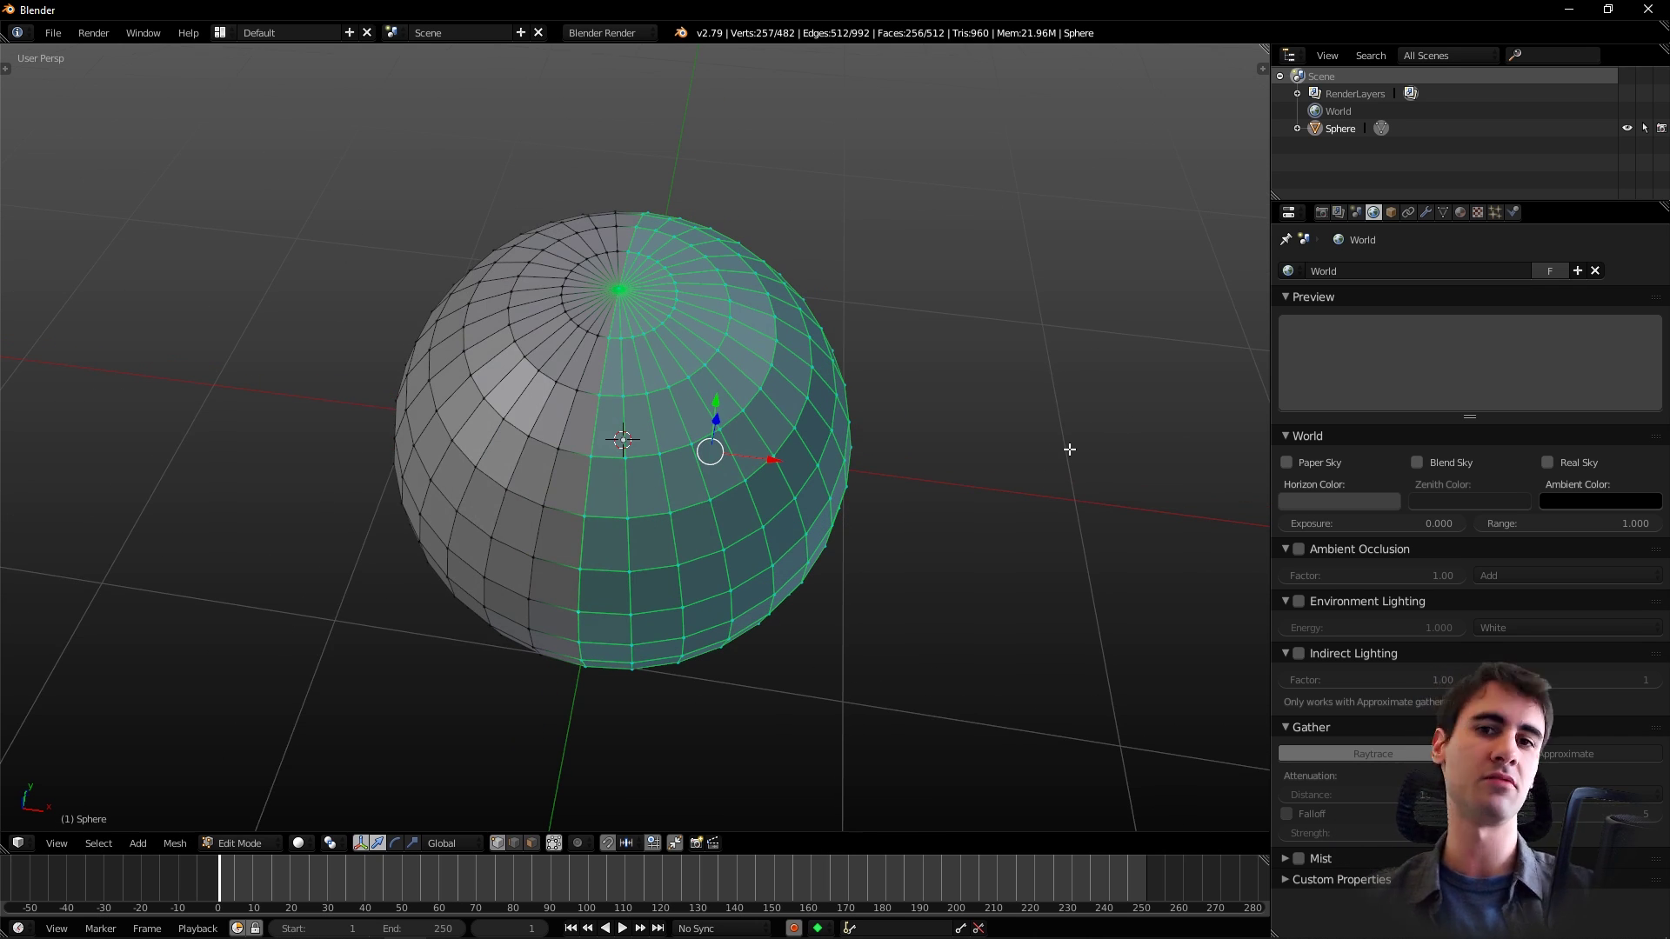
- Delete the faces of the selected half of the sphere
middle_drag(1022, 462, 1000, 376)
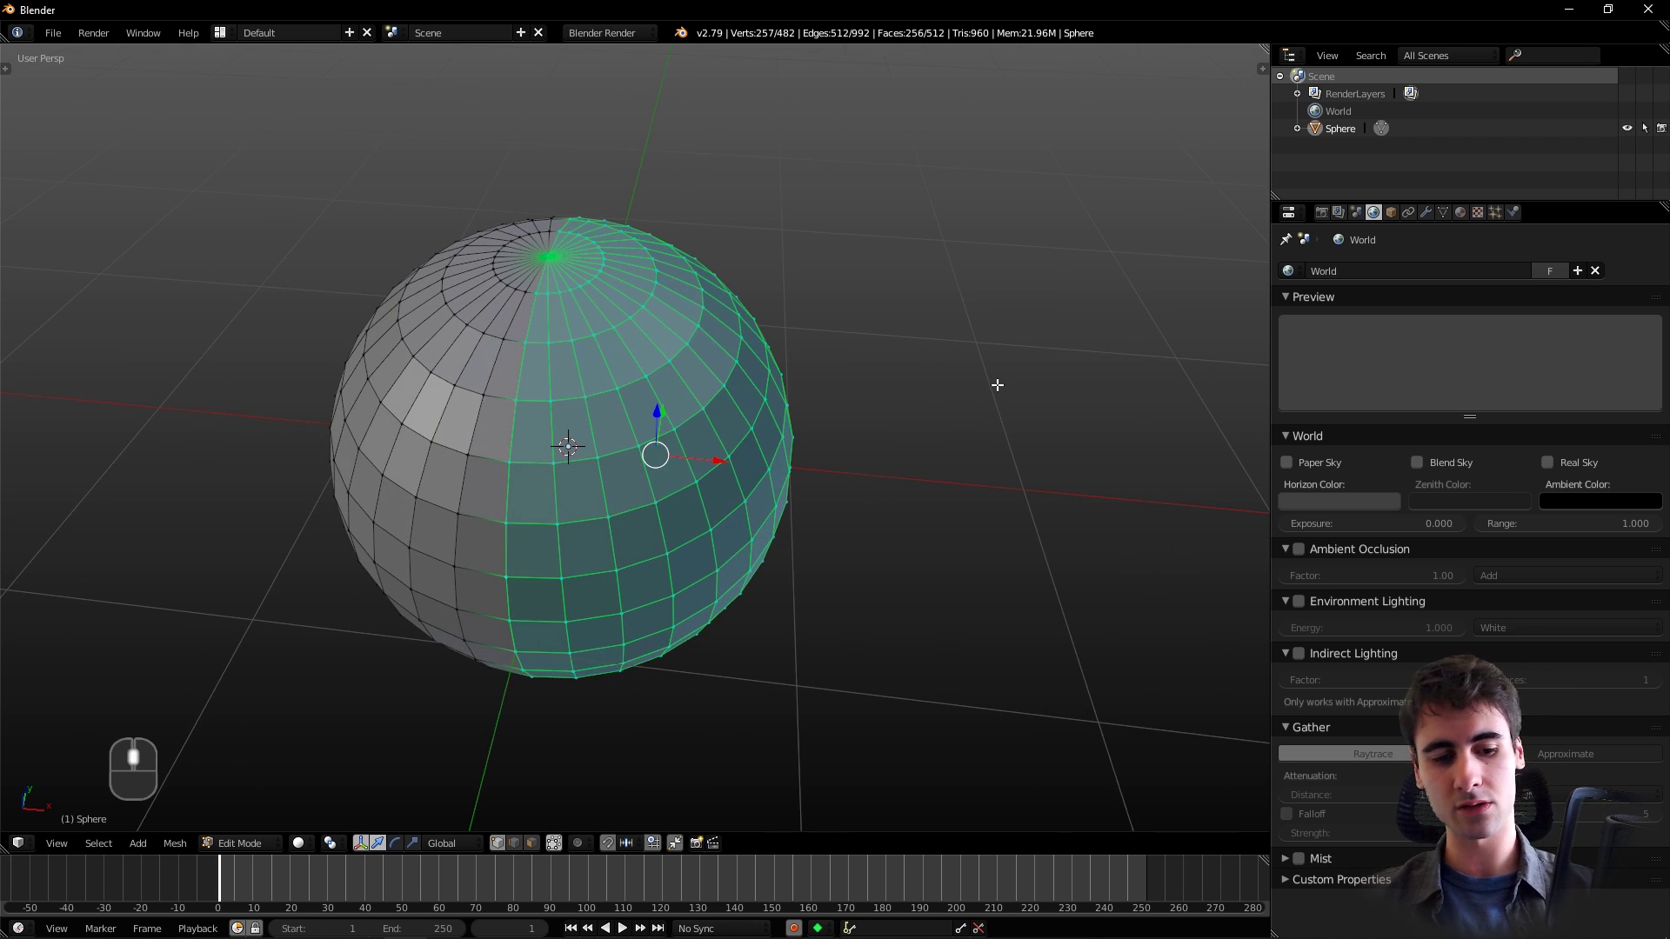
key(x)
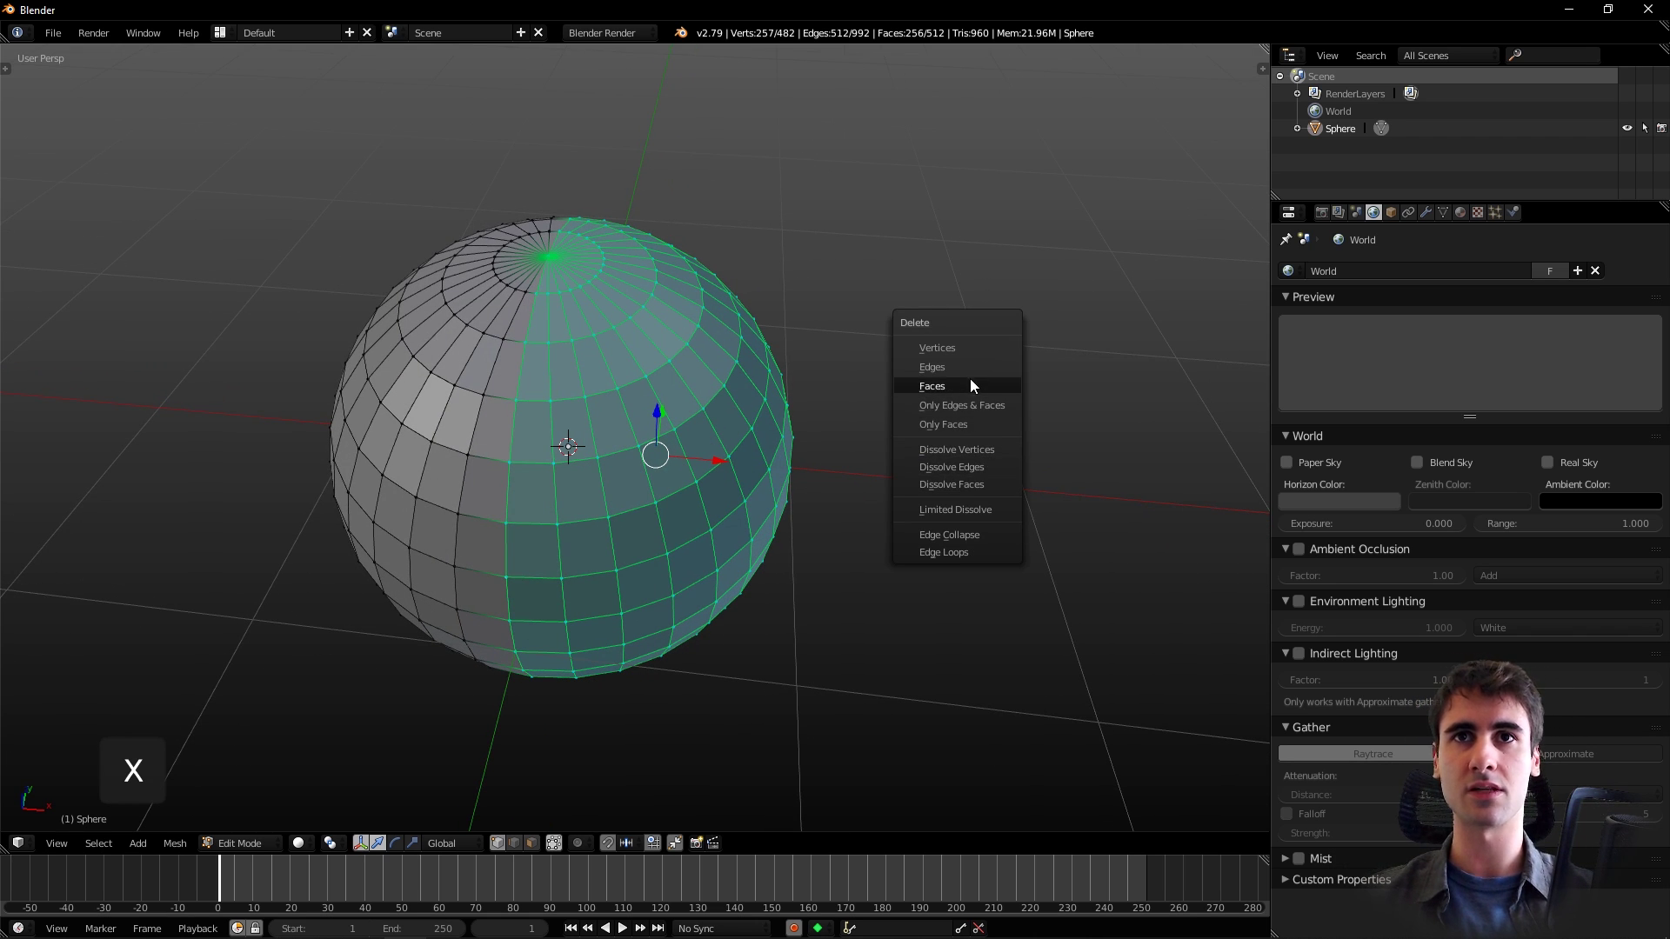
click(969, 378)
middle_drag(929, 402, 1097, 332)
- Add a Mirror modifier to the remaining half sphere and return to Object Mode
click(1425, 212)
click(1355, 274)
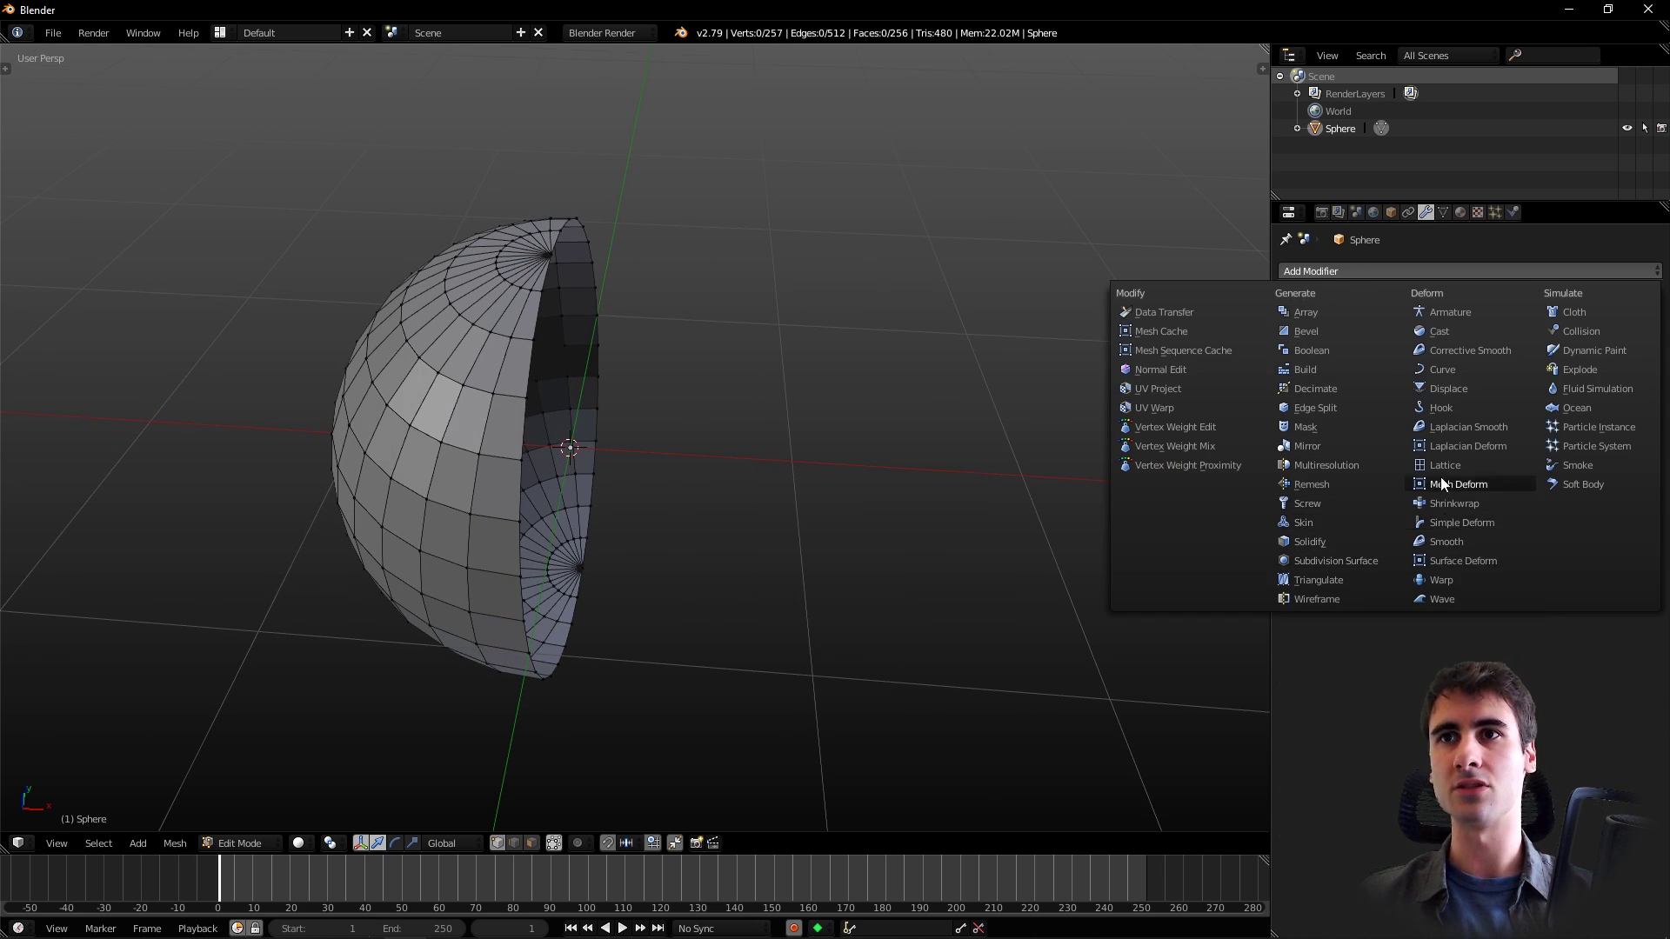
click(1307, 446)
middle_drag(1000, 461, 931, 479)
key(Tab)
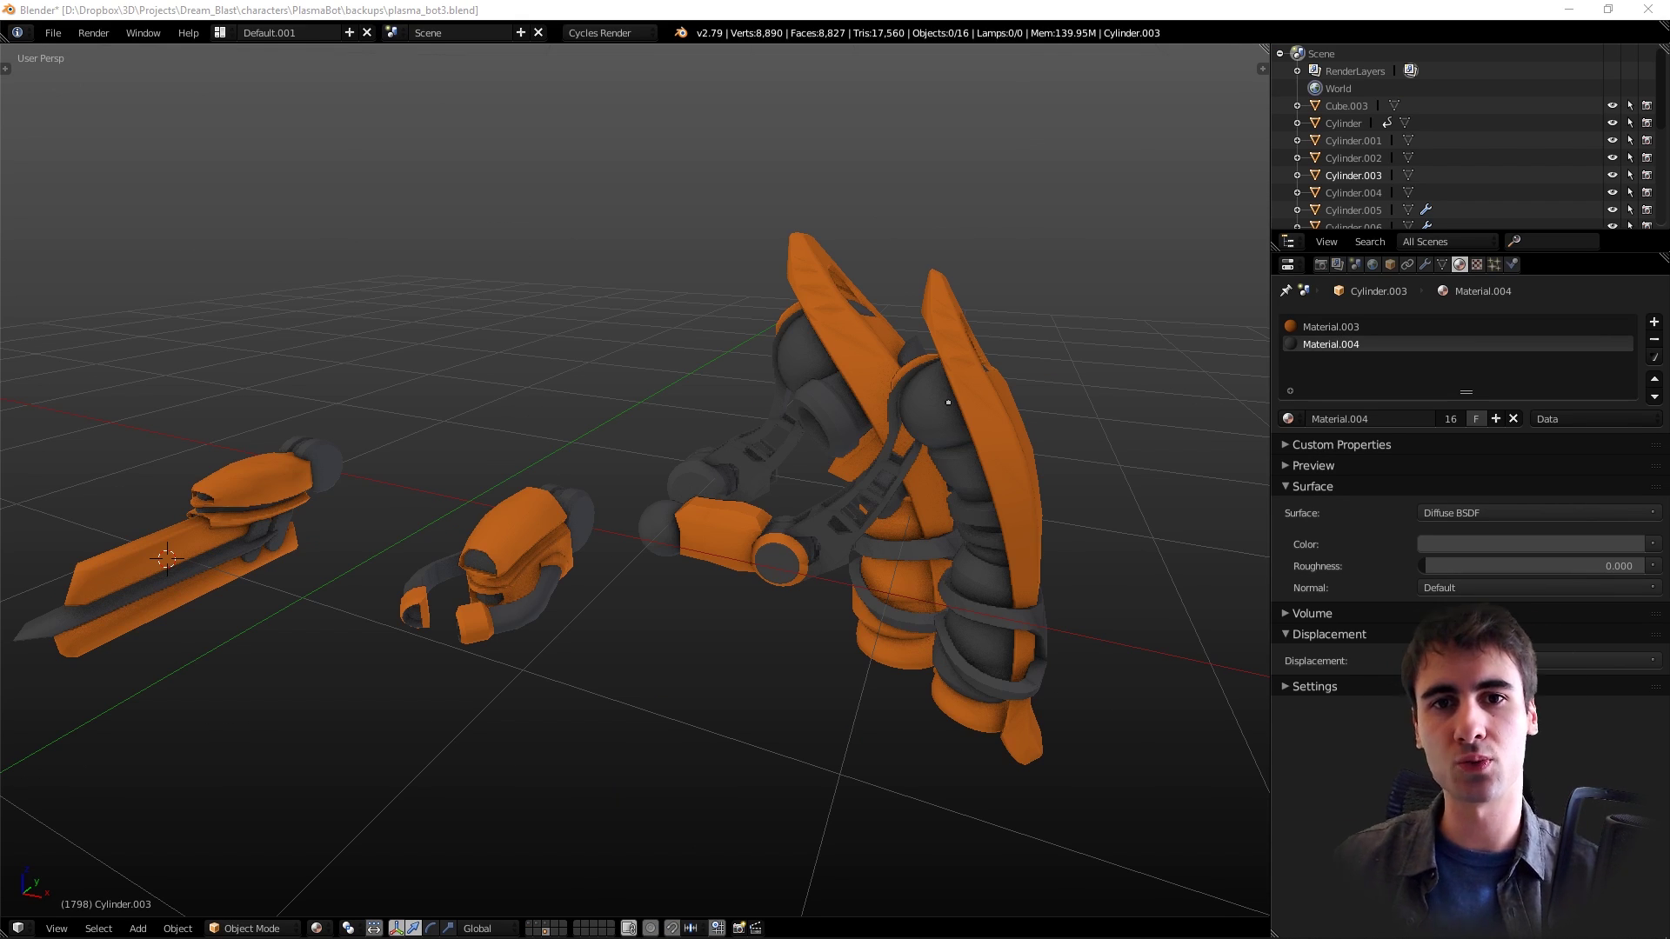
- Enter Edit Mode on the robot limb Cylinder.003 and select the two columns of faces along the middle of its orange armour plate
shift+middle_drag(1051, 412, 900, 642)
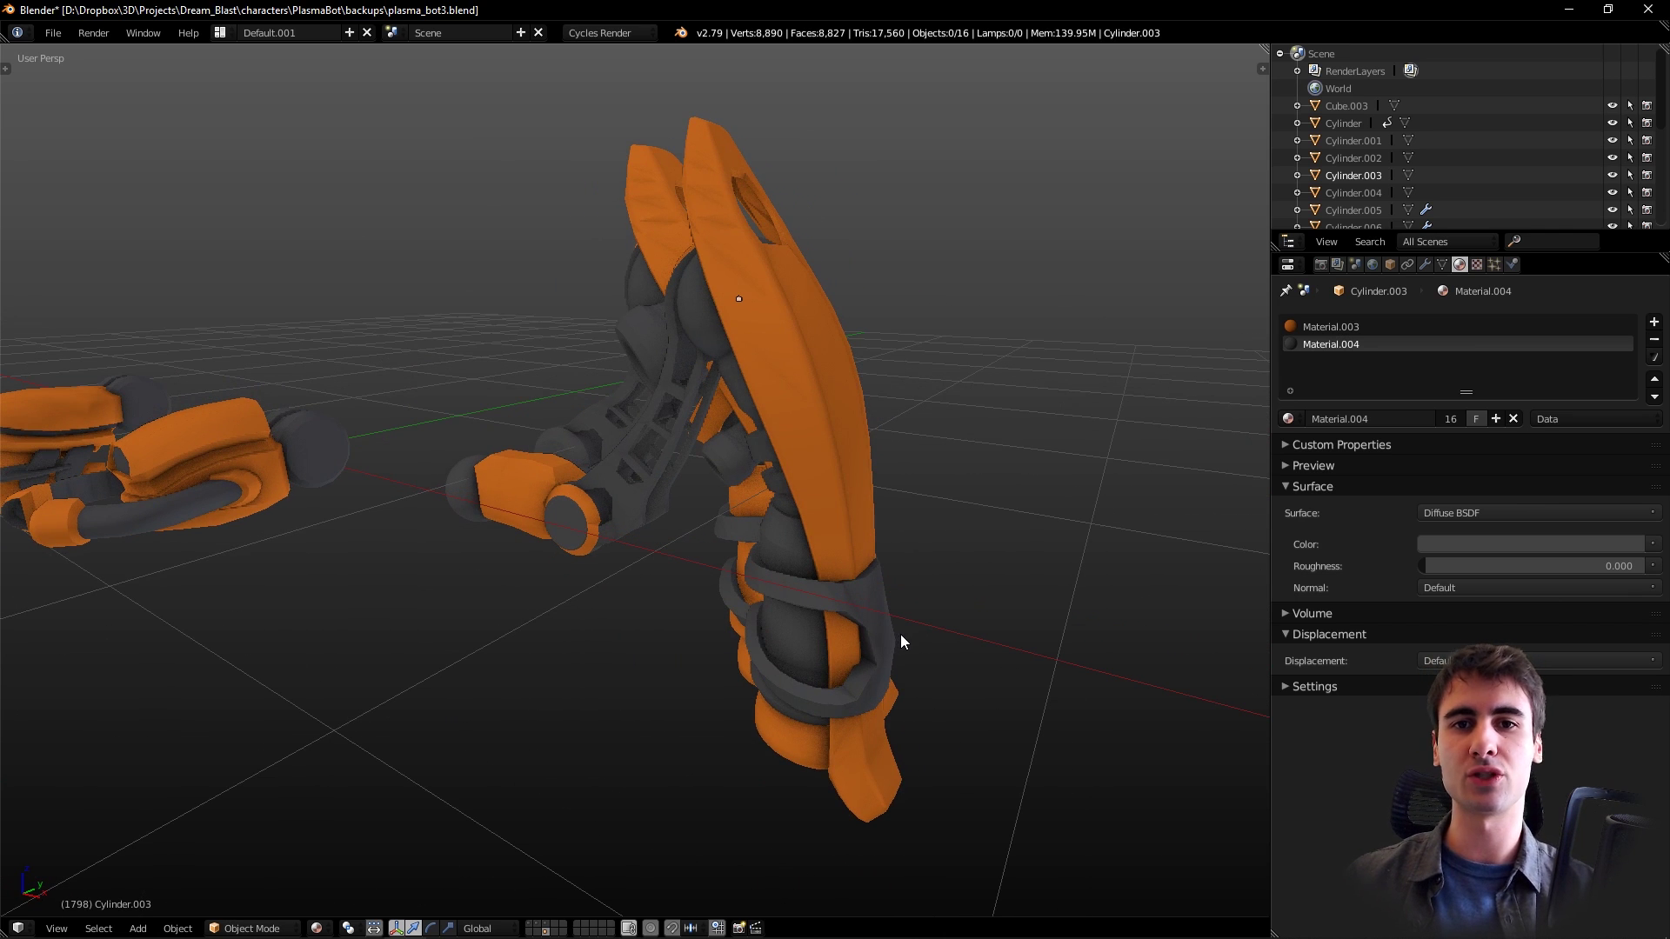
right_click(883, 622)
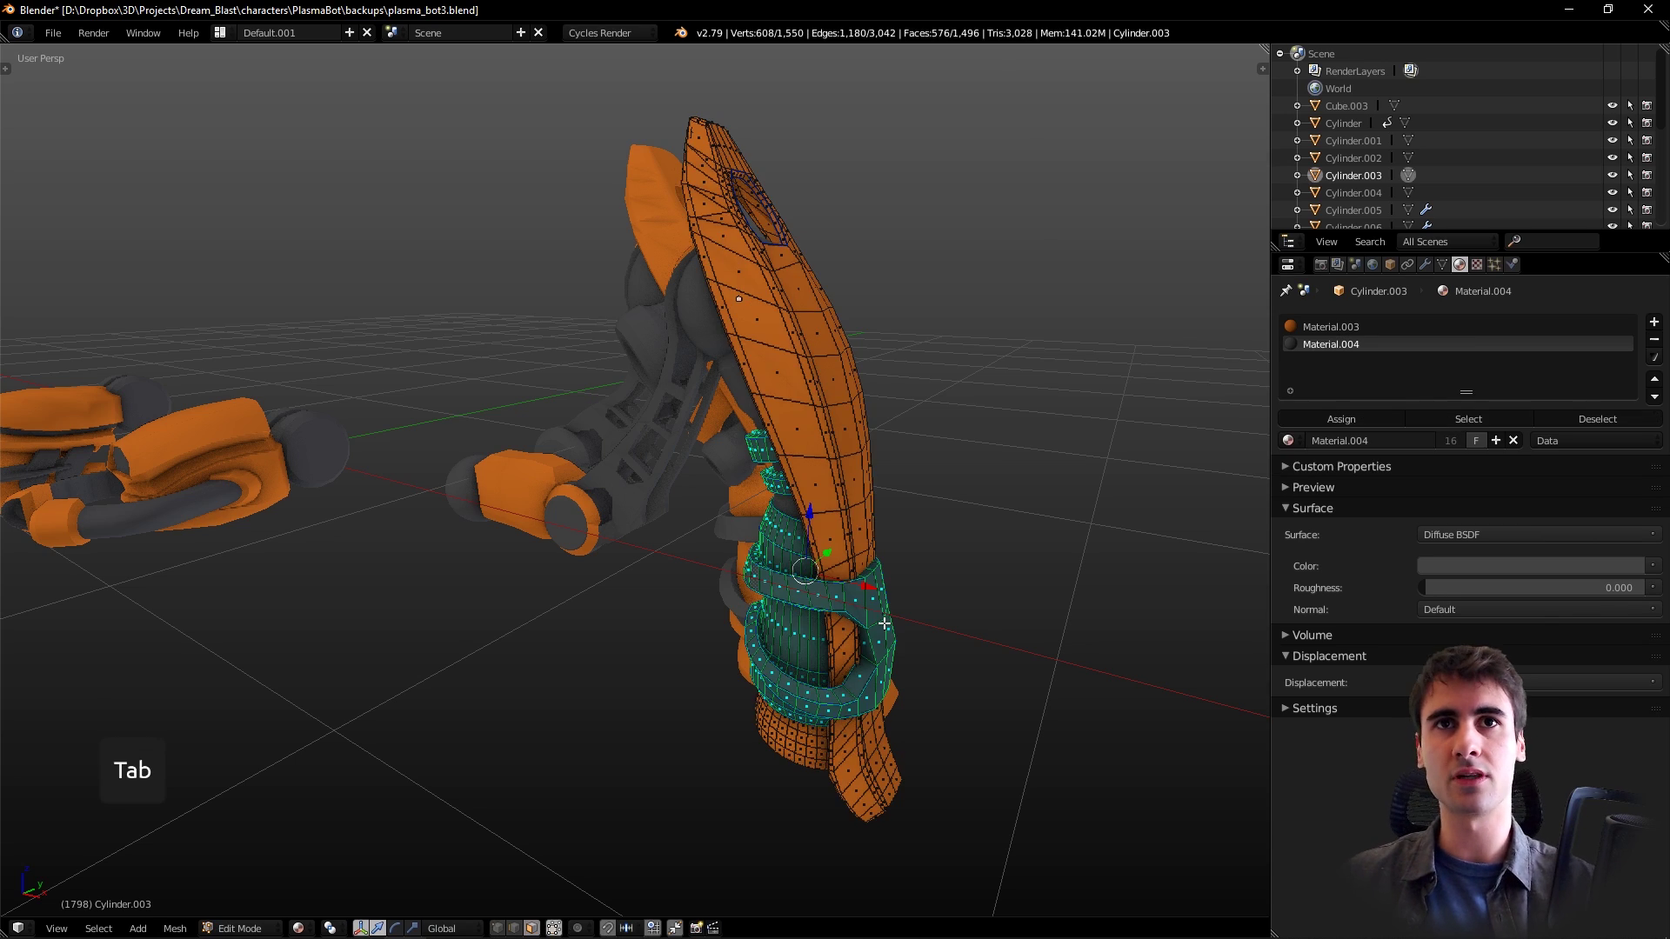
scroll(878, 606, up, 4)
shift+middle_drag(879, 607, 754, 541)
key(a)
right_click(756, 373)
middle_drag(757, 373, 715, 543)
ctrl+right_click(585, 329)
ctrl+right_click(609, 339)
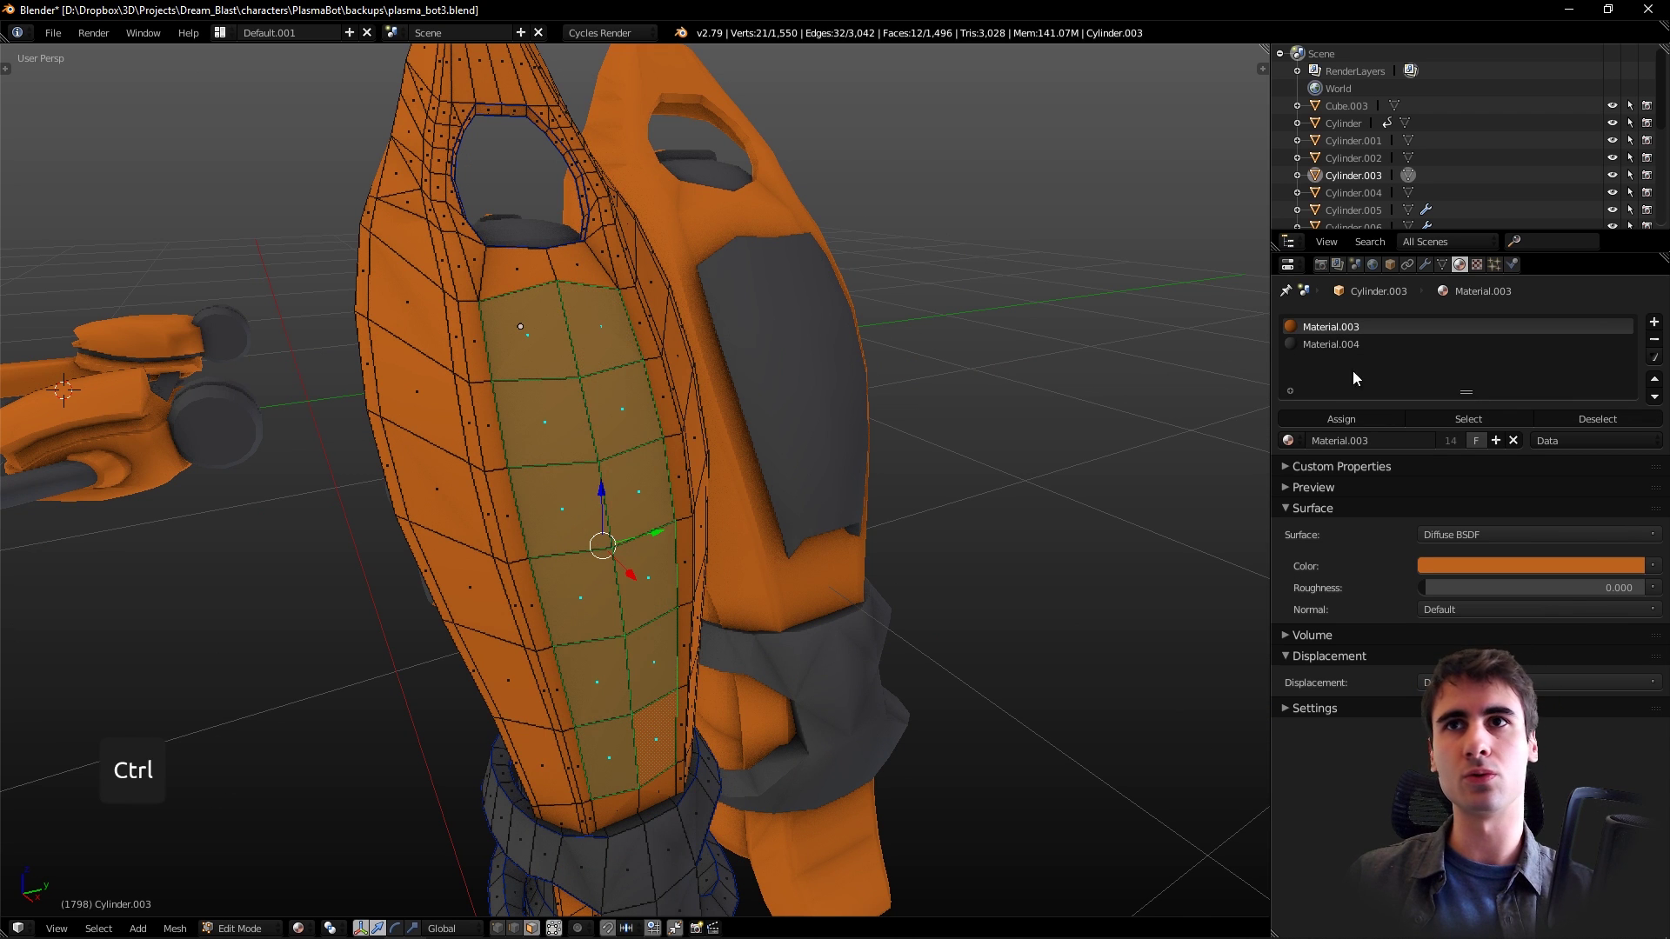
- Assign Material.004 to the selected central panel faces
click(1331, 344)
click(1341, 420)
shift+middle_drag(1131, 470, 596, 433)
- Clear the face selection on the armour plate and return to Object Mode
key(a)
ctrl+right_click(525, 425)
right_click(547, 408)
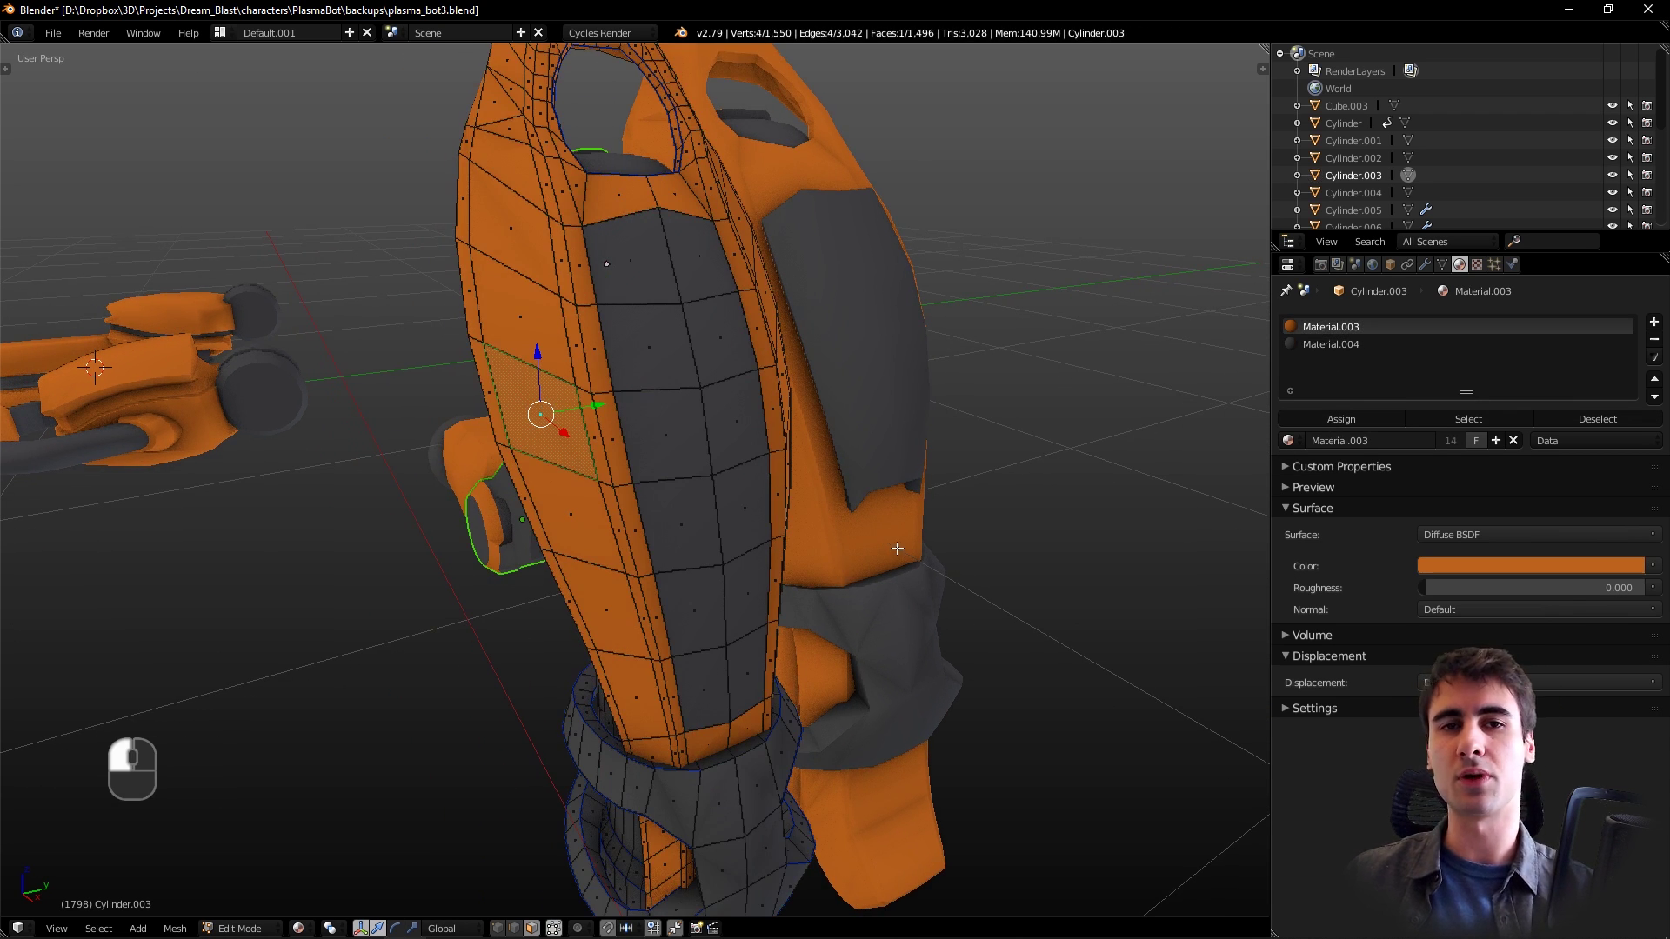
key(a)
middle_drag(898, 548, 687, 593)
key(Tab)
key(a)
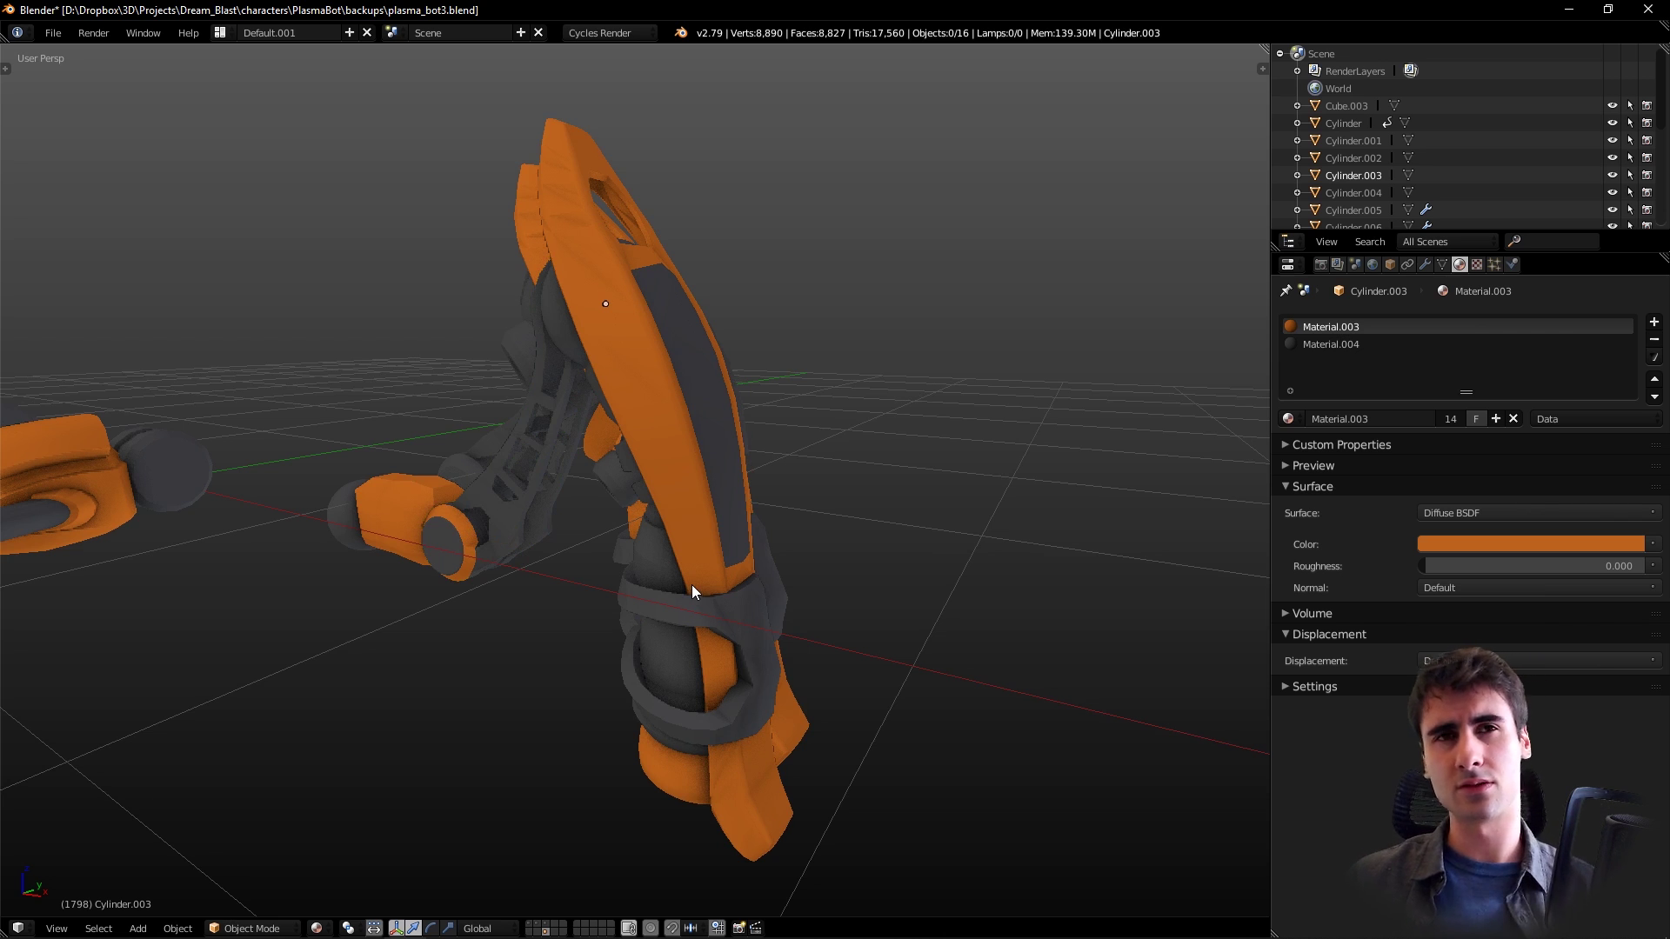
- Reopen the robot limb Cylinder.003 in Edit Mode
right_click(692, 584)
scroll(763, 494, up, 2)
shift+middle_drag(739, 524, 746, 522)
key(Tab)
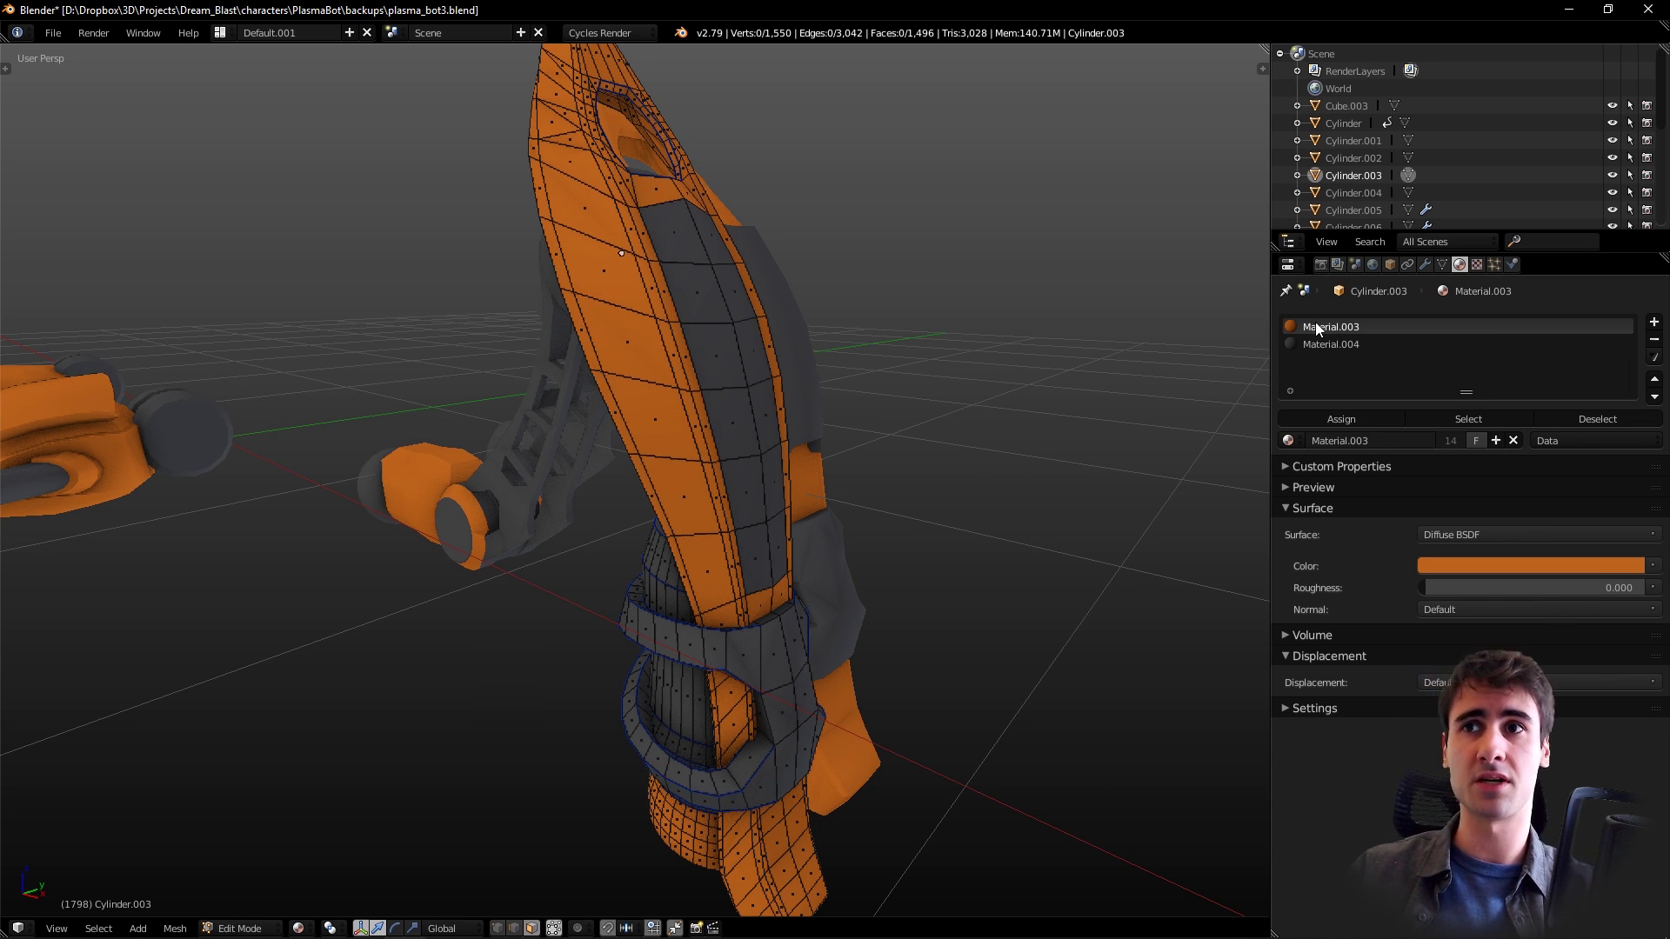
- Select one orange face on the side of the armour plate and extend the selection with Select Similar by Material
scroll(885, 383, up, 1)
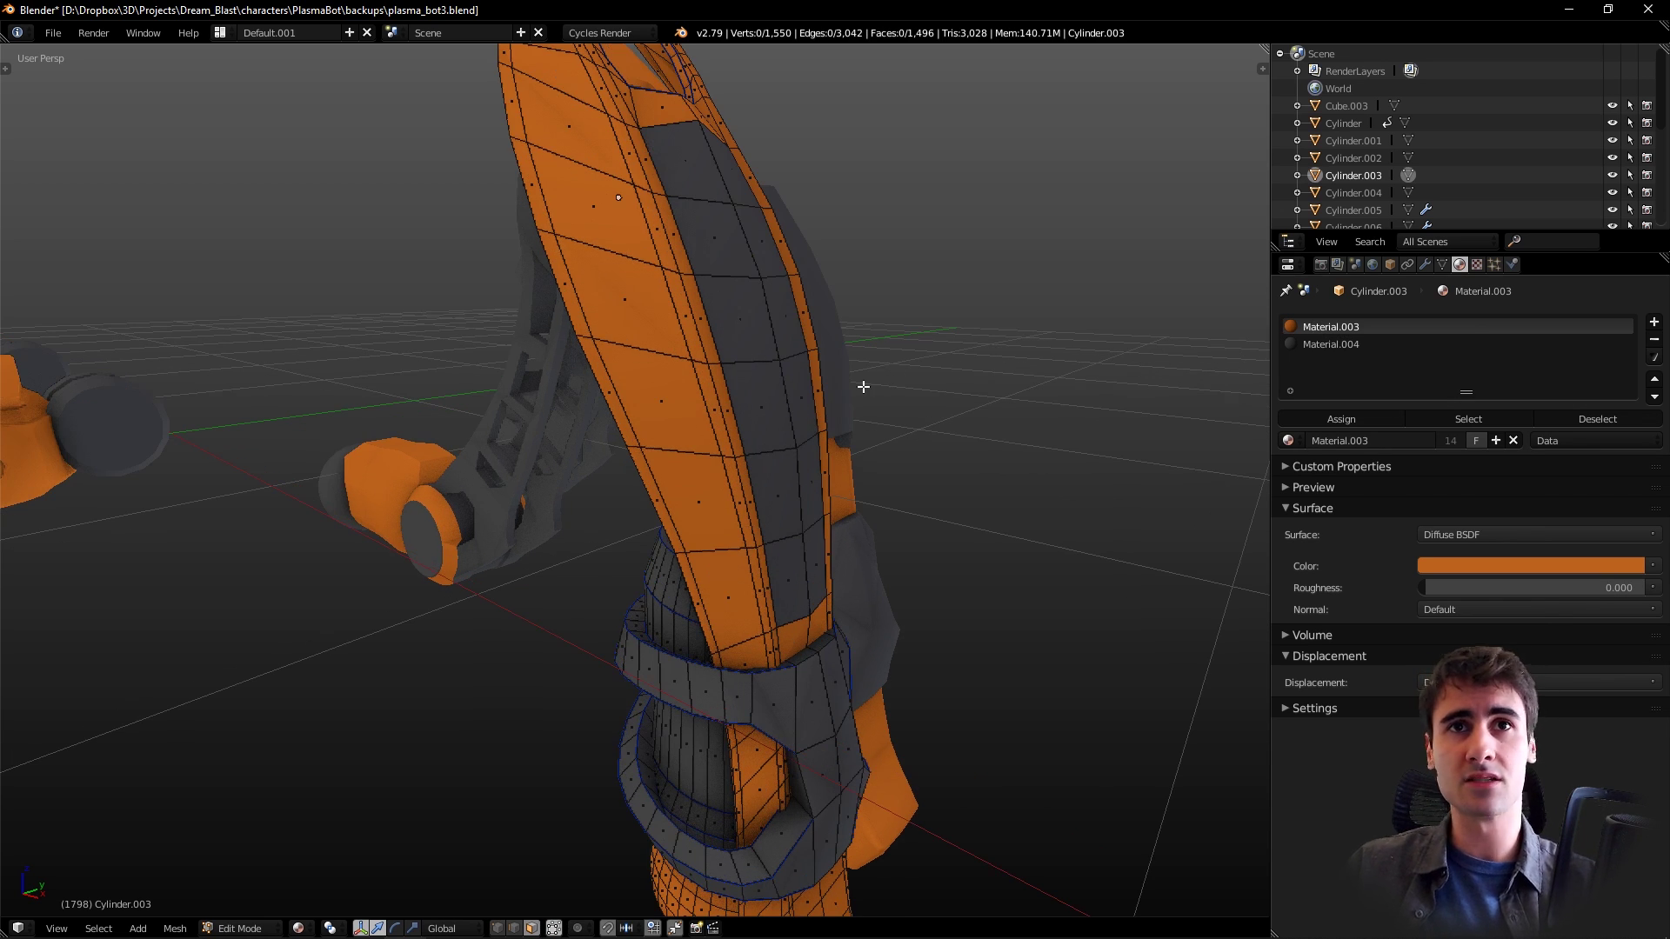
click(638, 299)
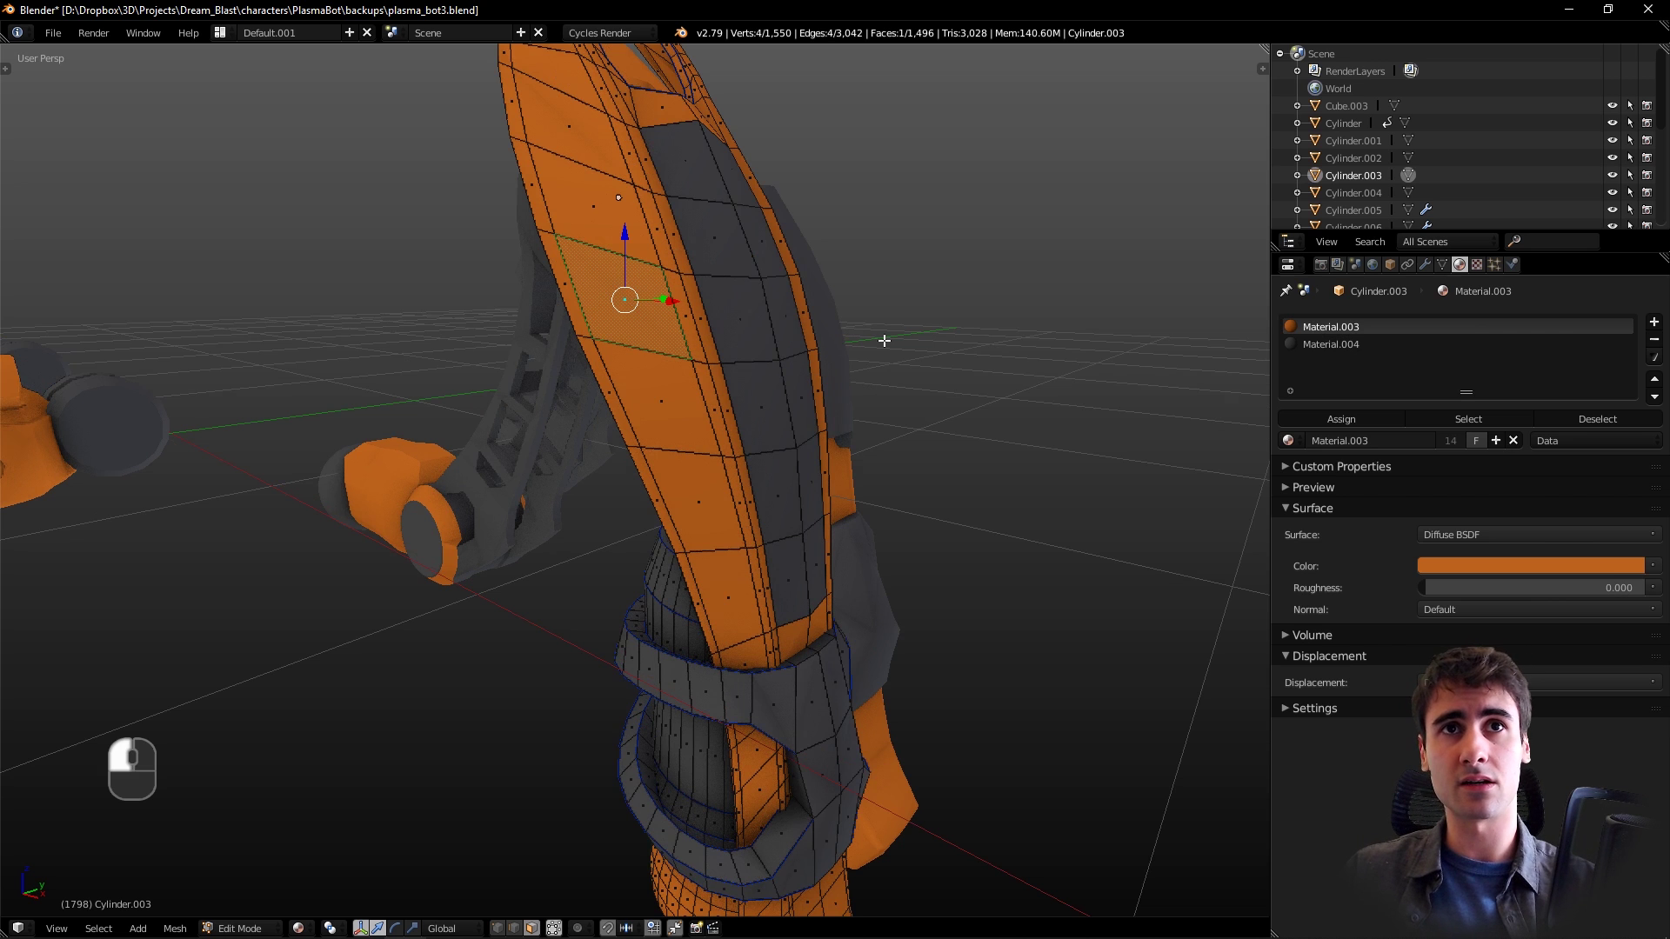
middle_drag(830, 412, 821, 452)
key(shift+g)
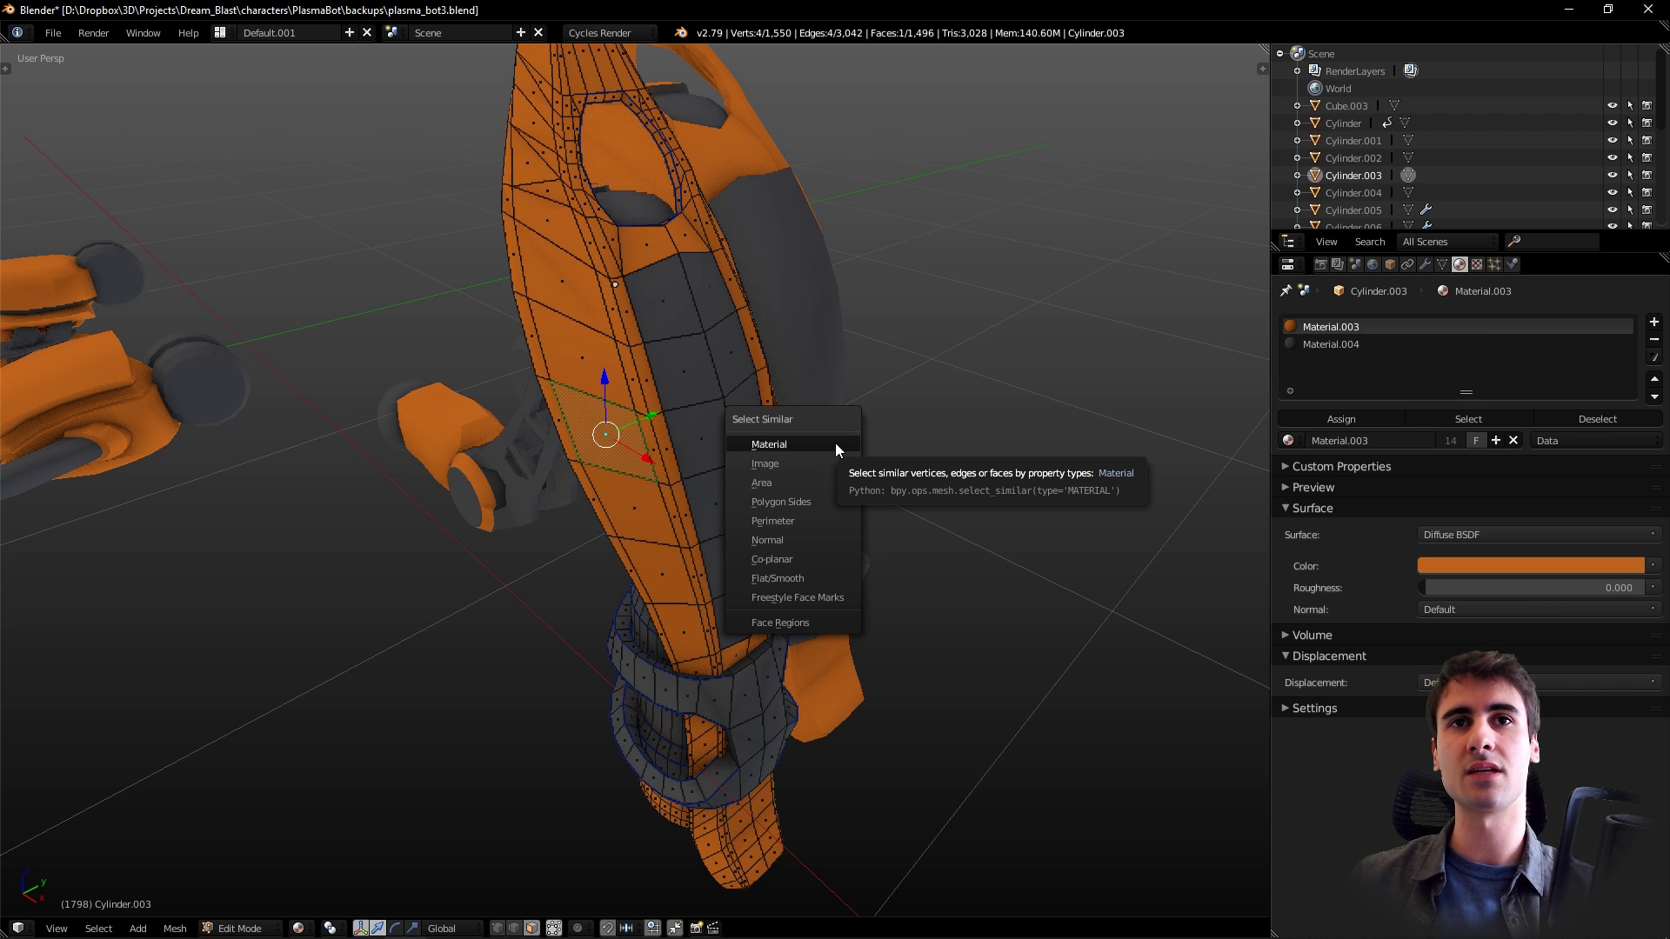
click(827, 444)
middle_drag(826, 444, 794, 468)
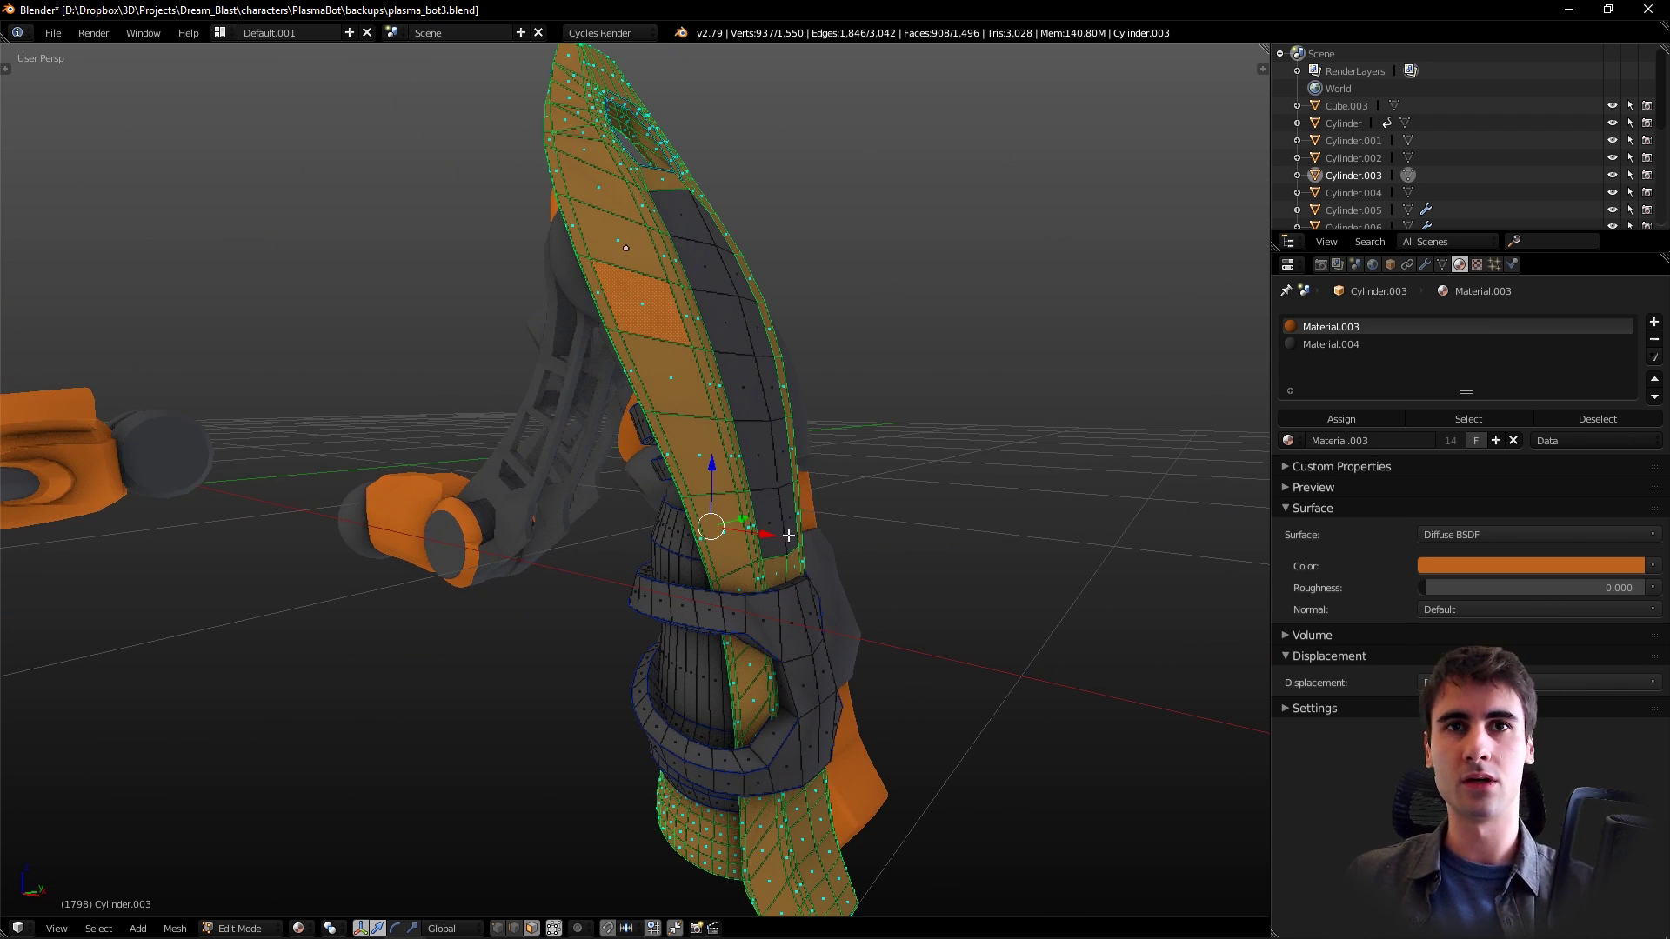
- Try moving the selected orange faces along the X axis, and undo the move
middle_drag(760, 533, 917, 600)
key(g)
key(x)
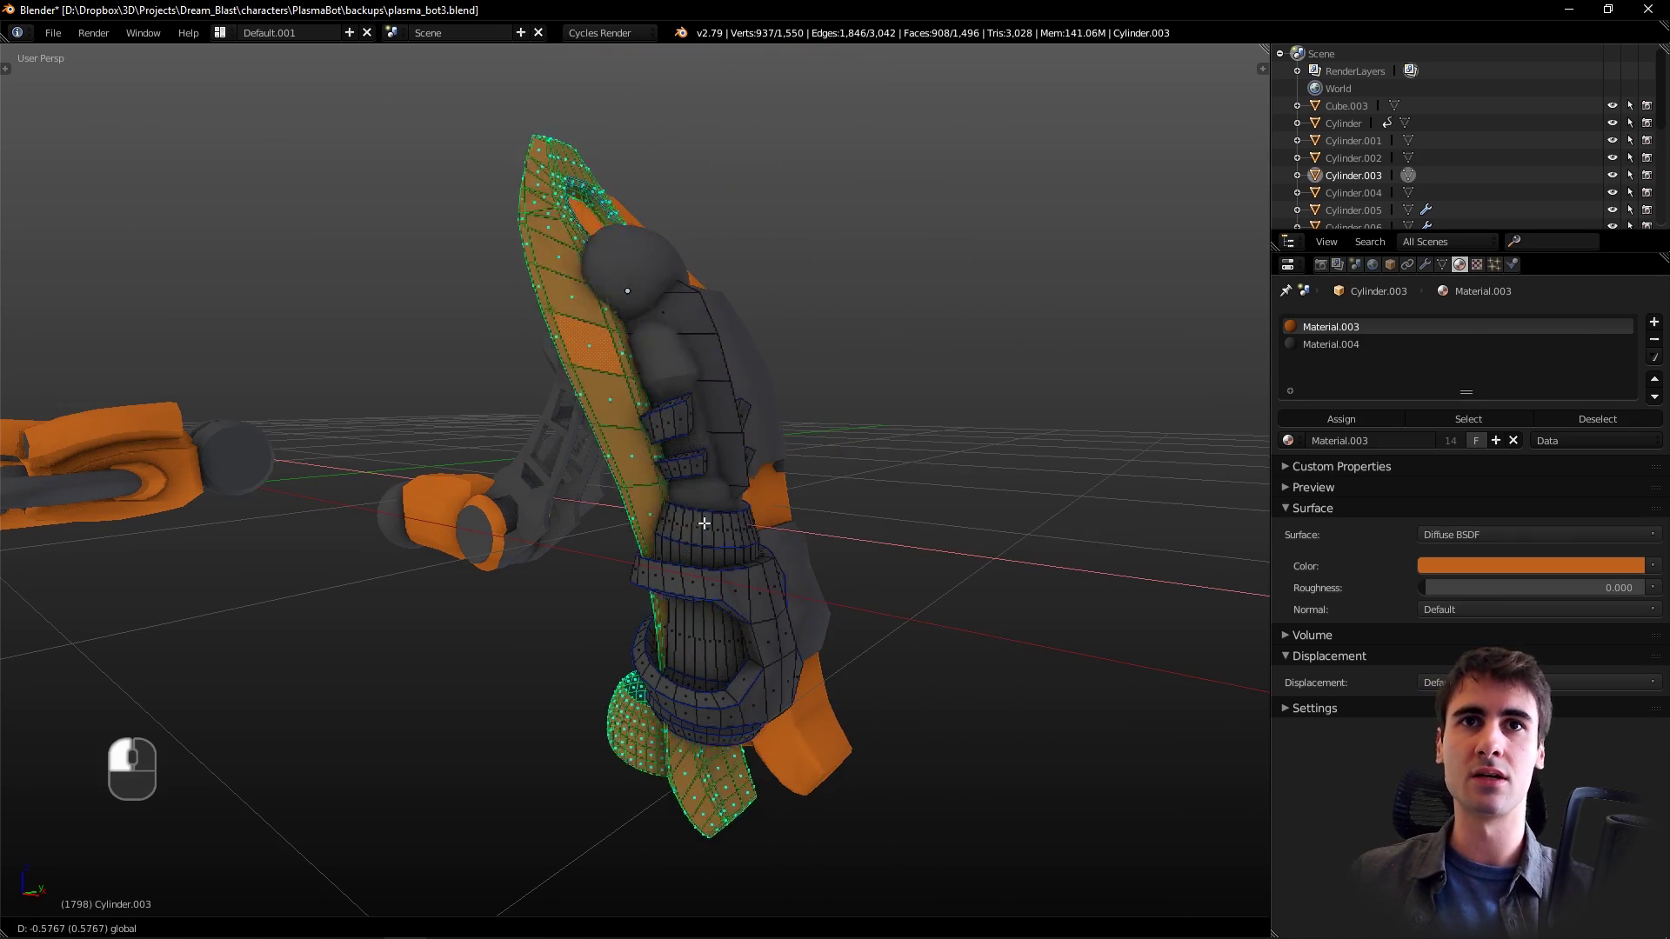
click(610, 502)
middle_drag(609, 502, 766, 487)
key(ctrl+z)
- Replace the selection with one dark face of the central panel and extend it with Select Similar by Material
scroll(783, 507, up, 5)
key(a)
right_click(687, 305)
middle_drag(687, 304, 807, 445)
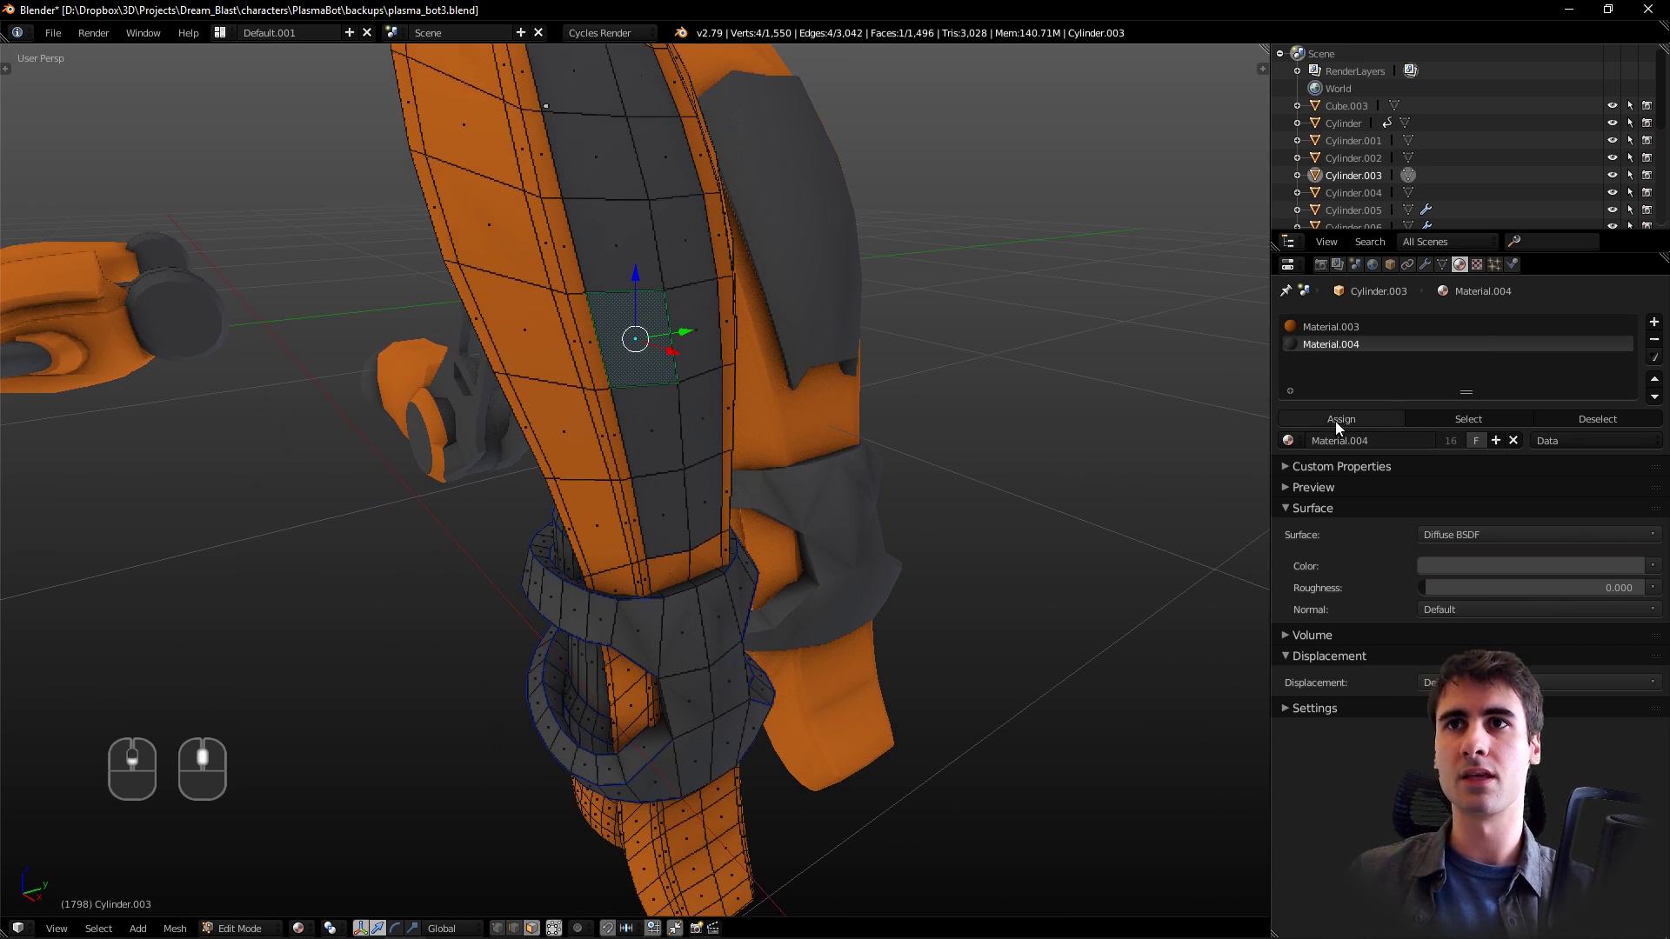
key(shift+g)
click(1064, 443)
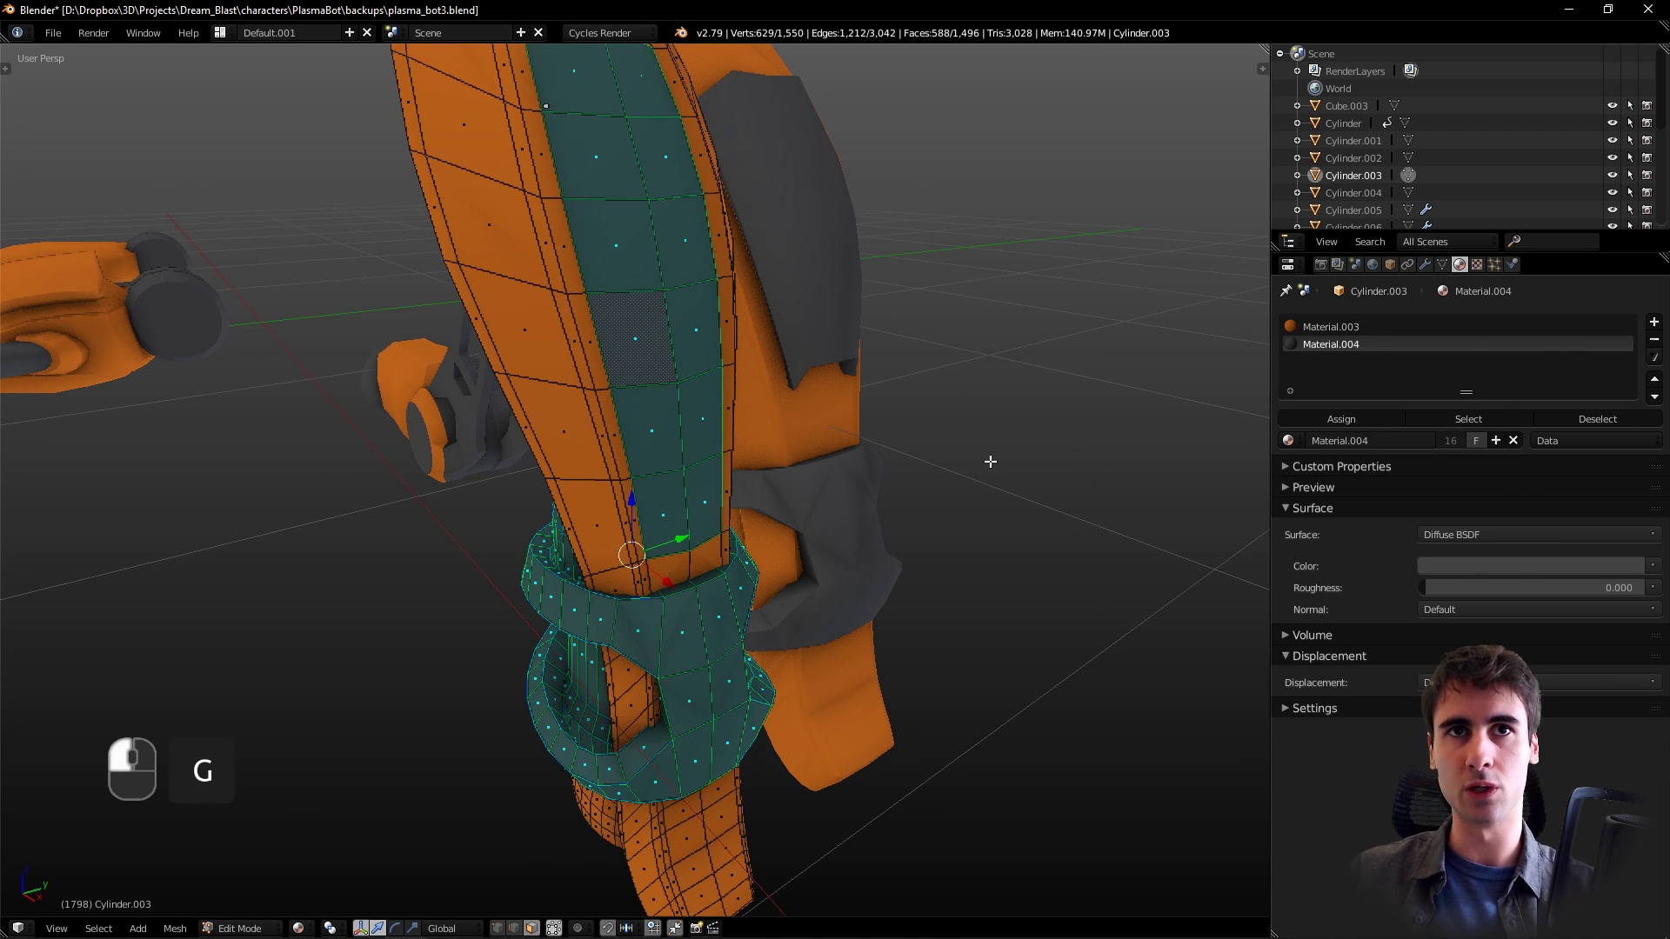
mouse_move(947, 473)
middle_down()
mouse_move(888, 522)
mouse_move(937, 500)
middle_up()
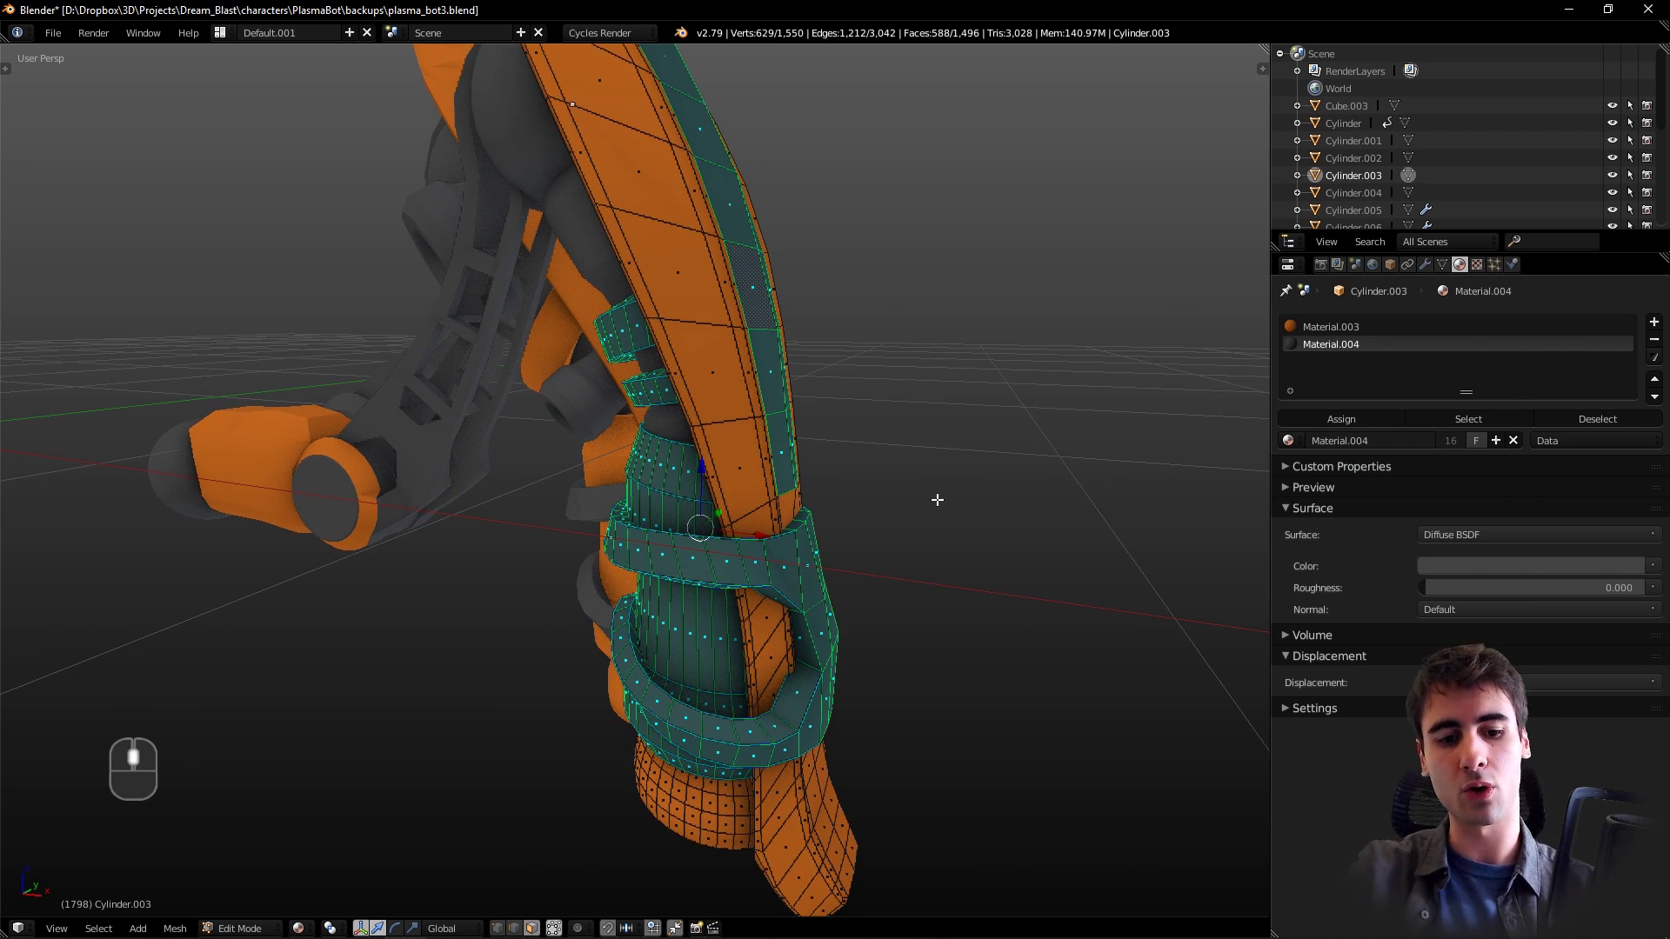
- Split the selected dark faces from the mesh, try moving them away along the X axis, and undo the move
scroll(818, 514, down, 5)
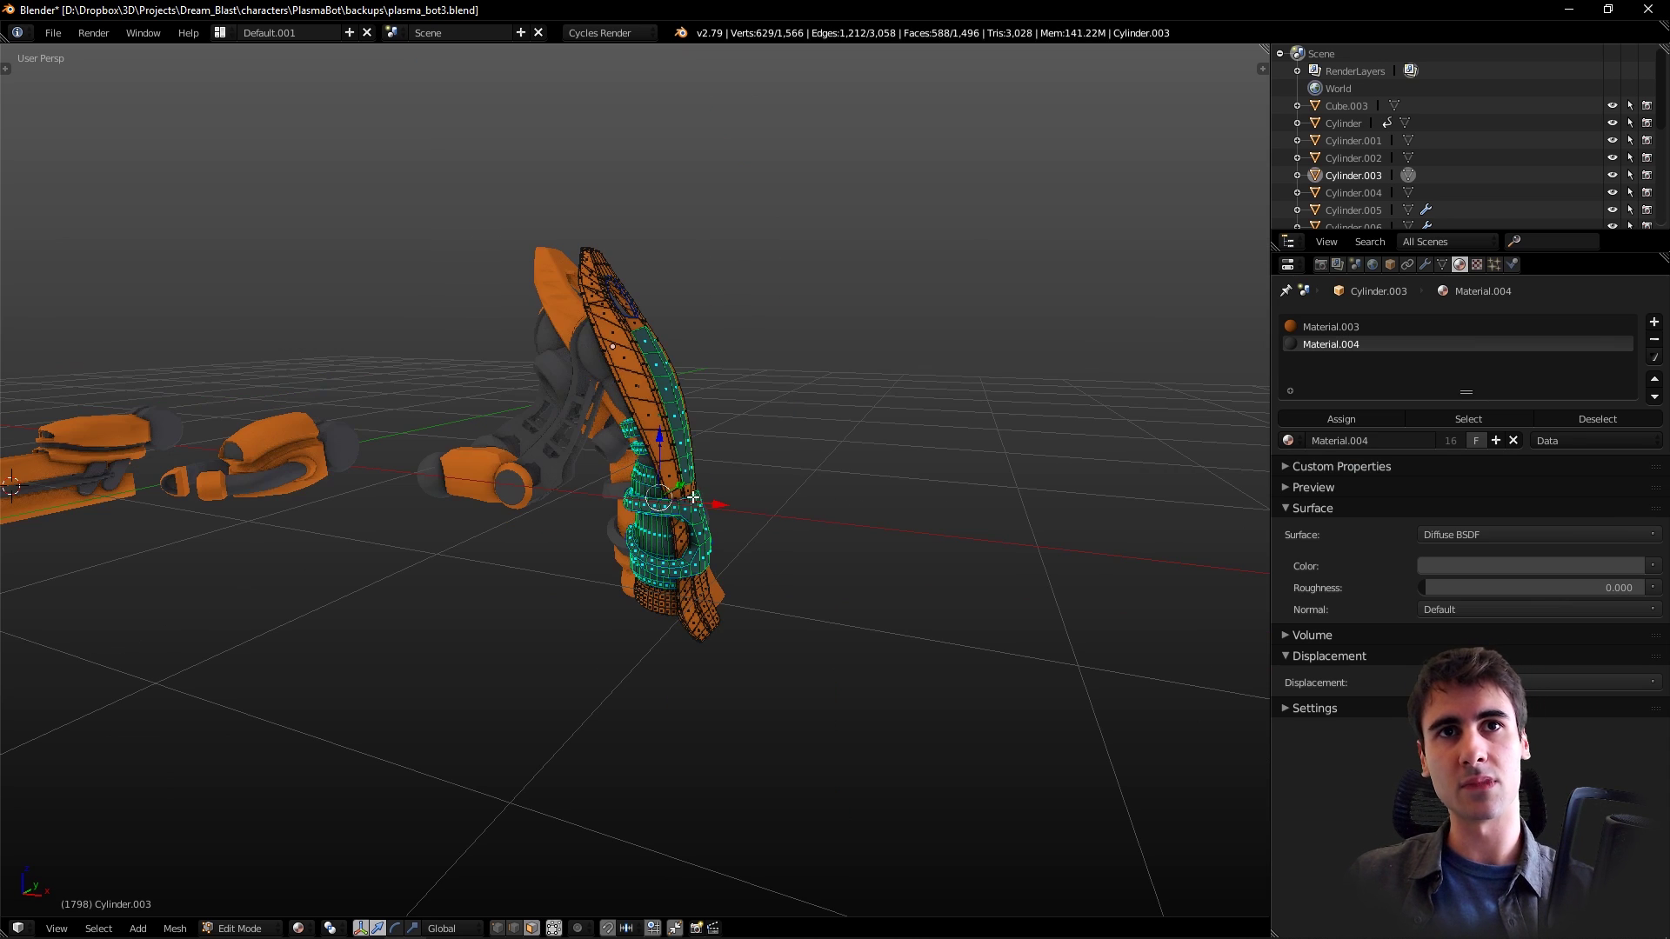
scroll(817, 514, up, 3)
drag(740, 522, 989, 528)
middle_drag(989, 527, 919, 530)
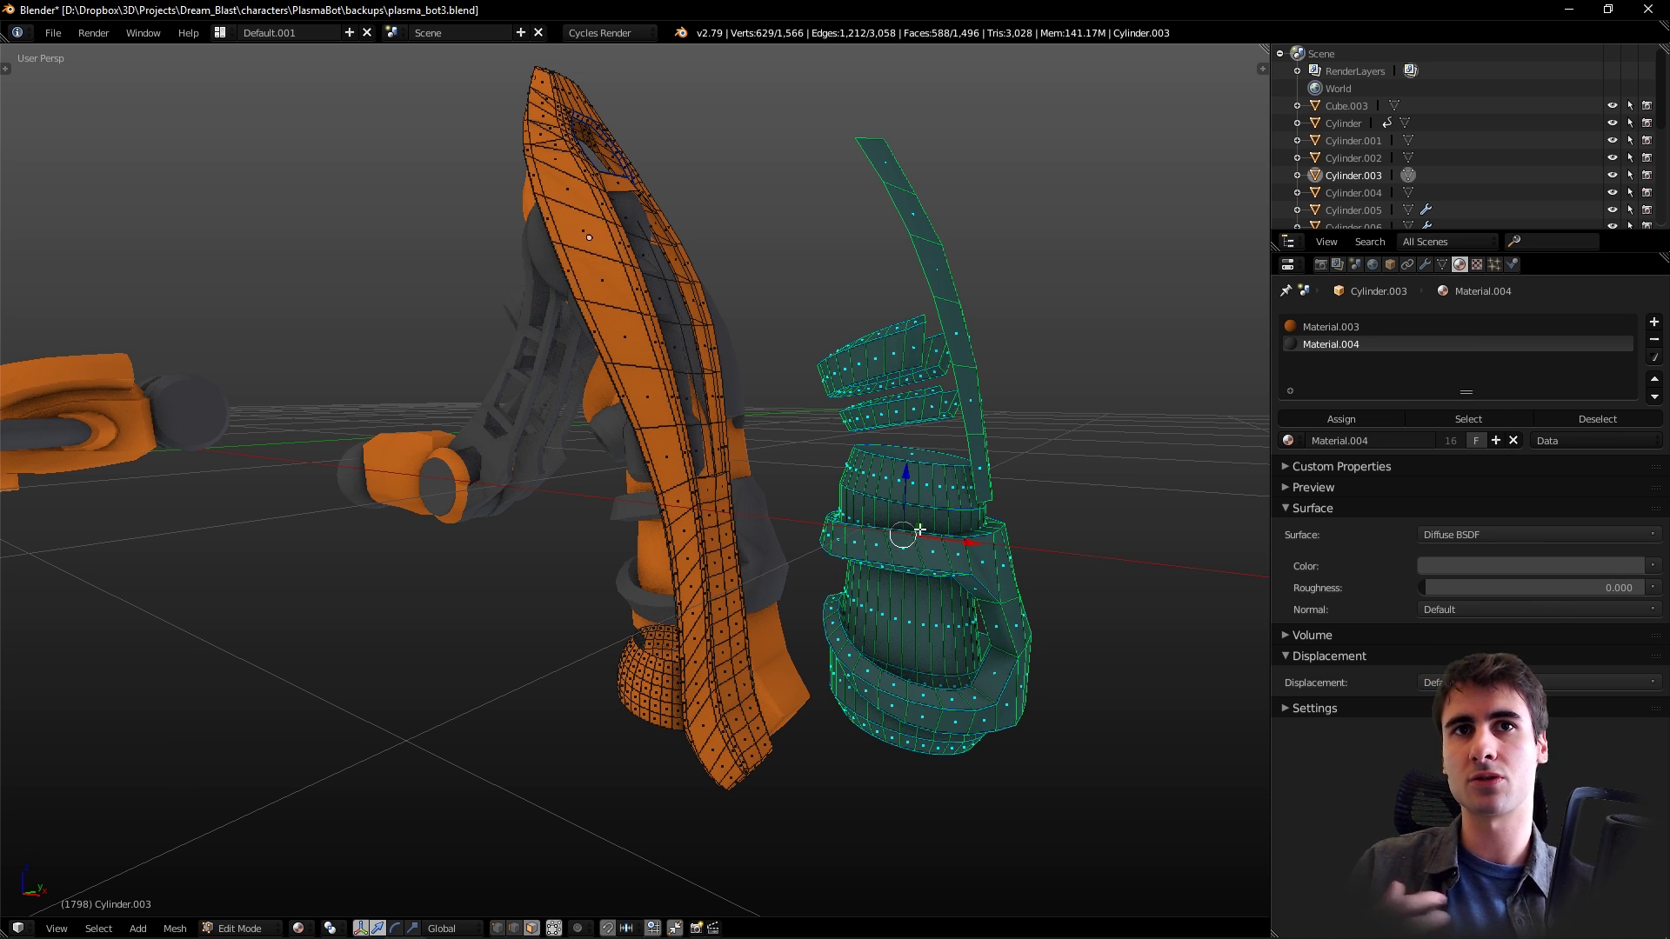
key(ctrl+z)
key(ctrl+z)
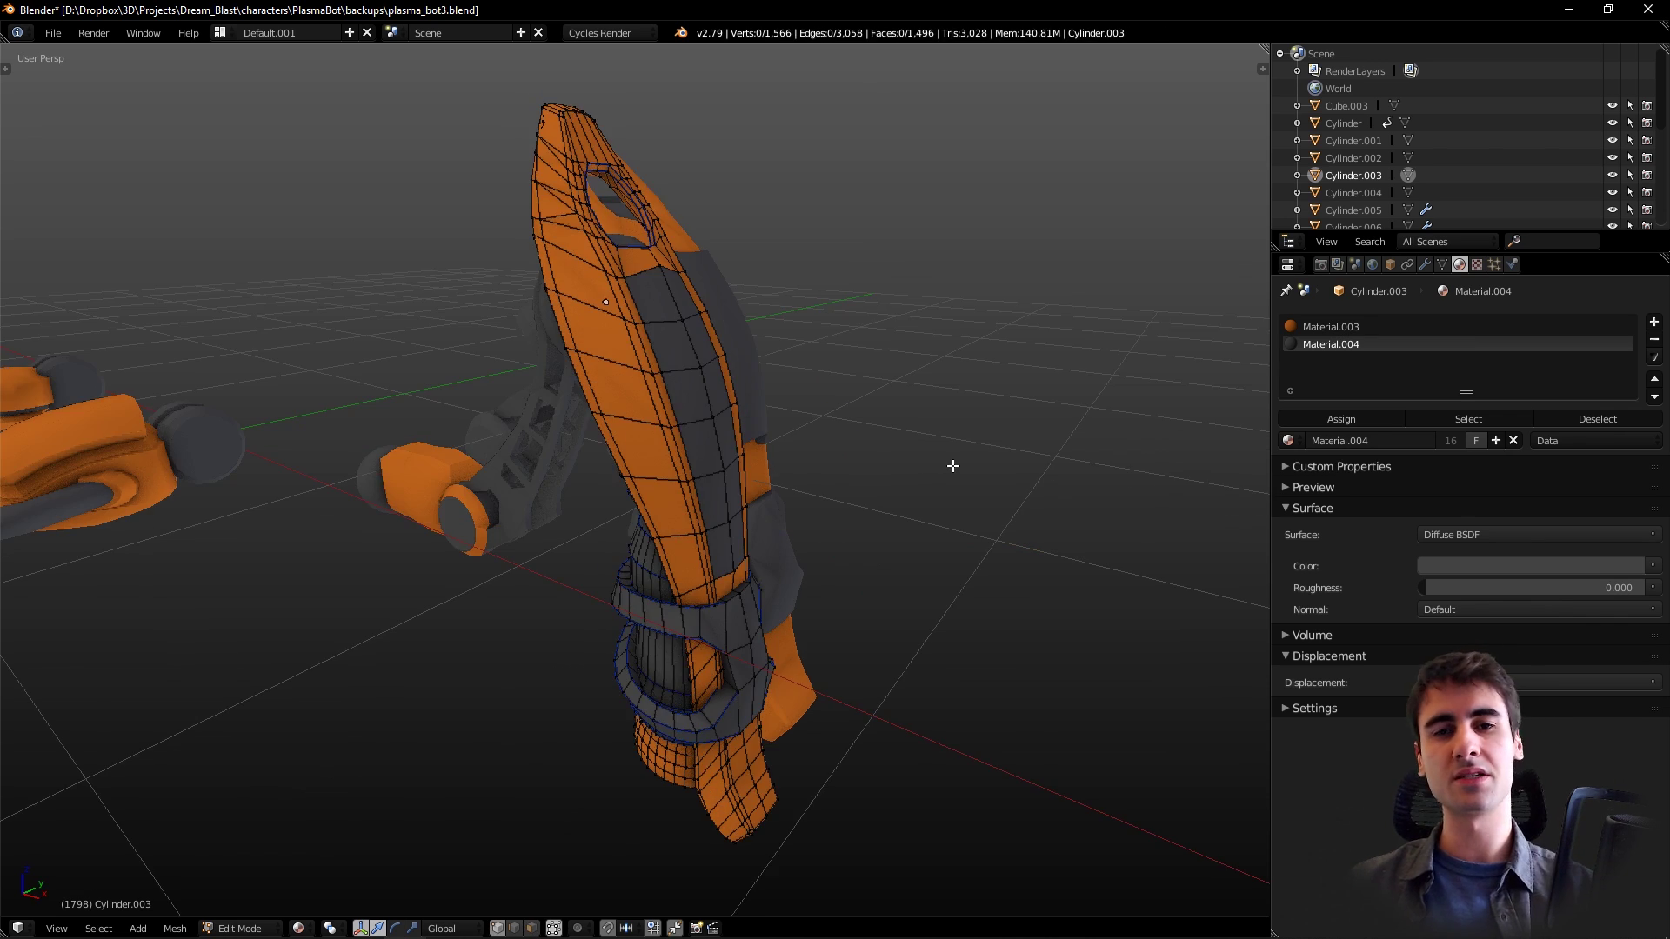
- Switch the mesh select mode to Face and select a dark panel face, bringing up its Select Similar options
scroll(952, 467, down, 3)
scroll(906, 488, up, 4)
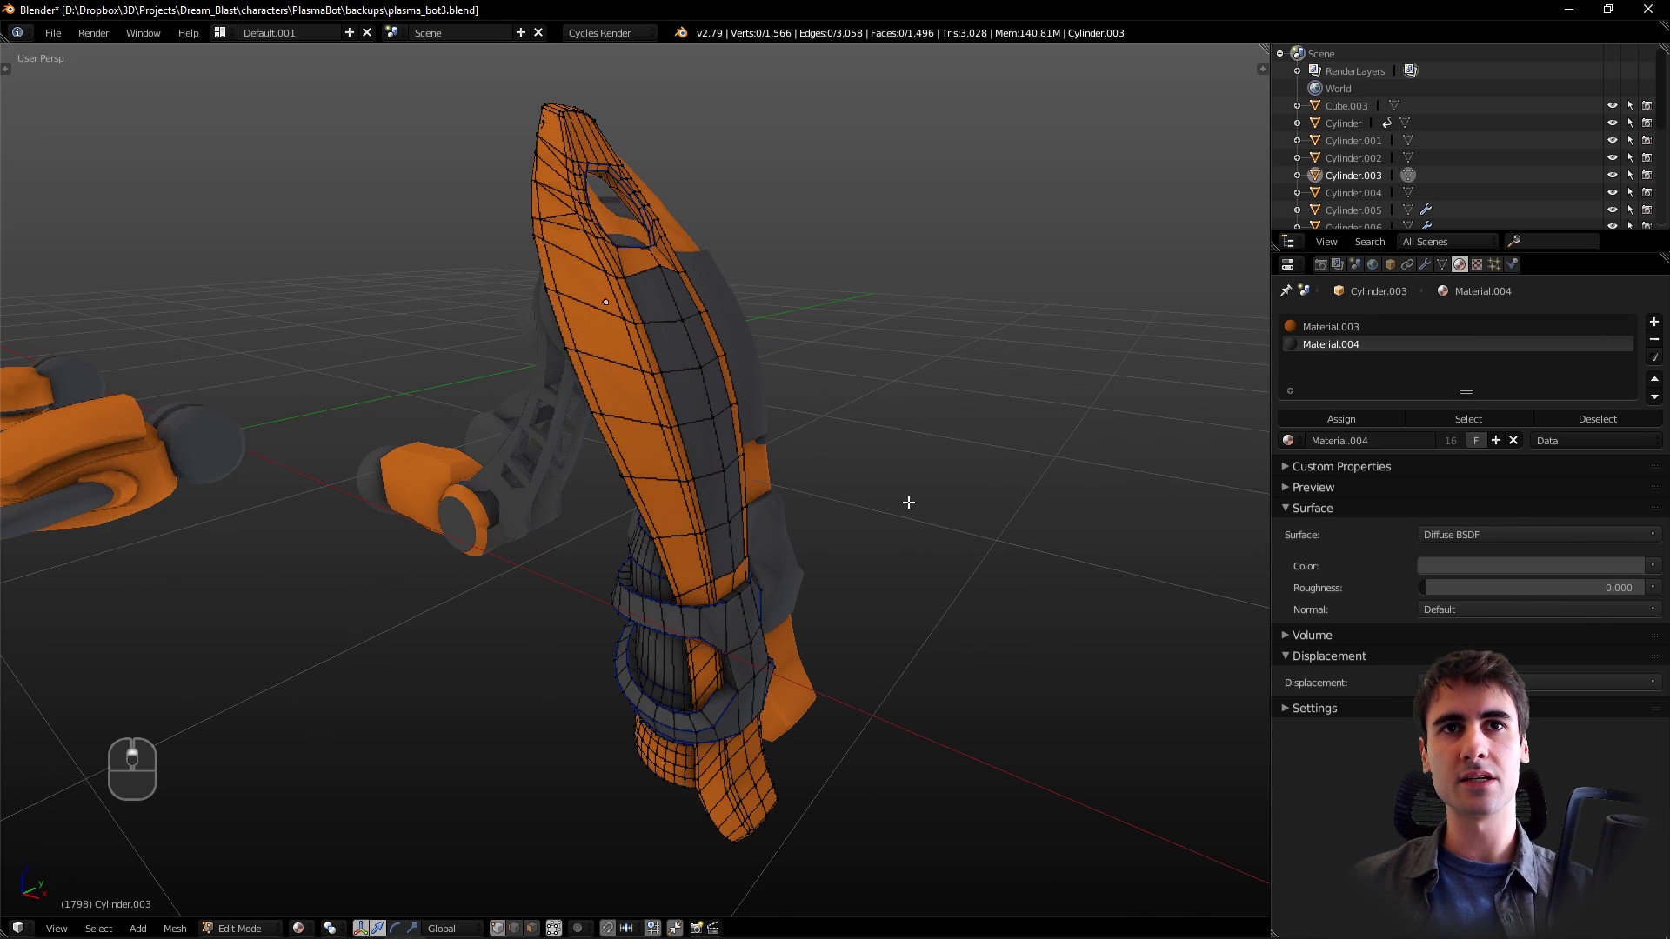
key(ctrl+Tab)
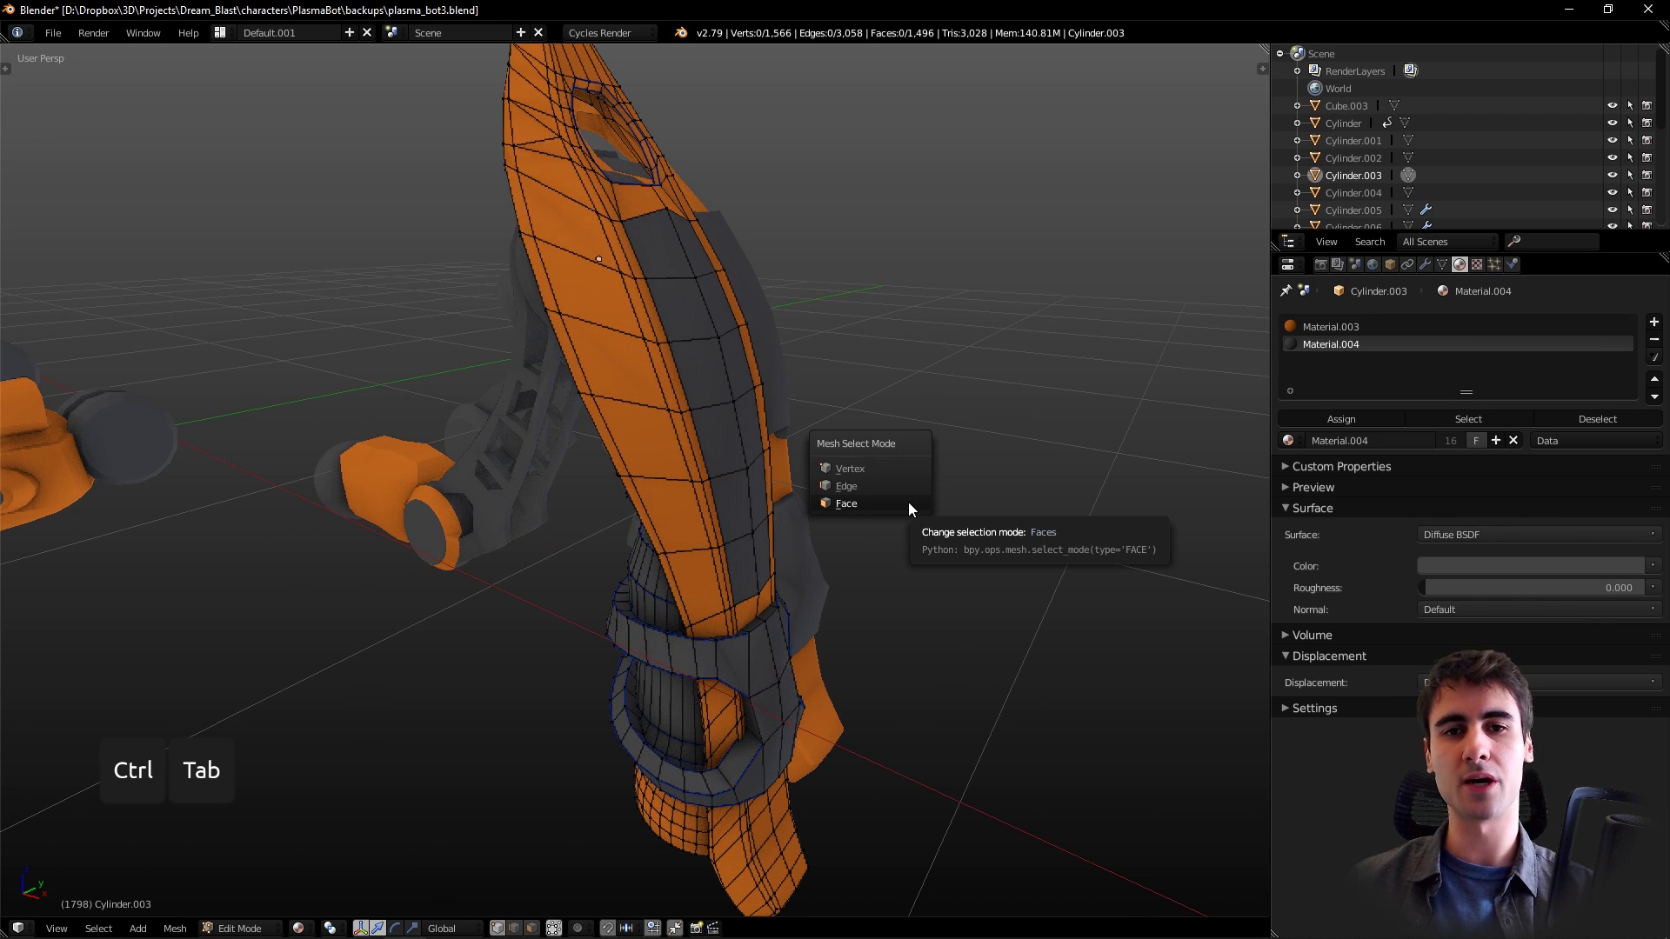
click(897, 501)
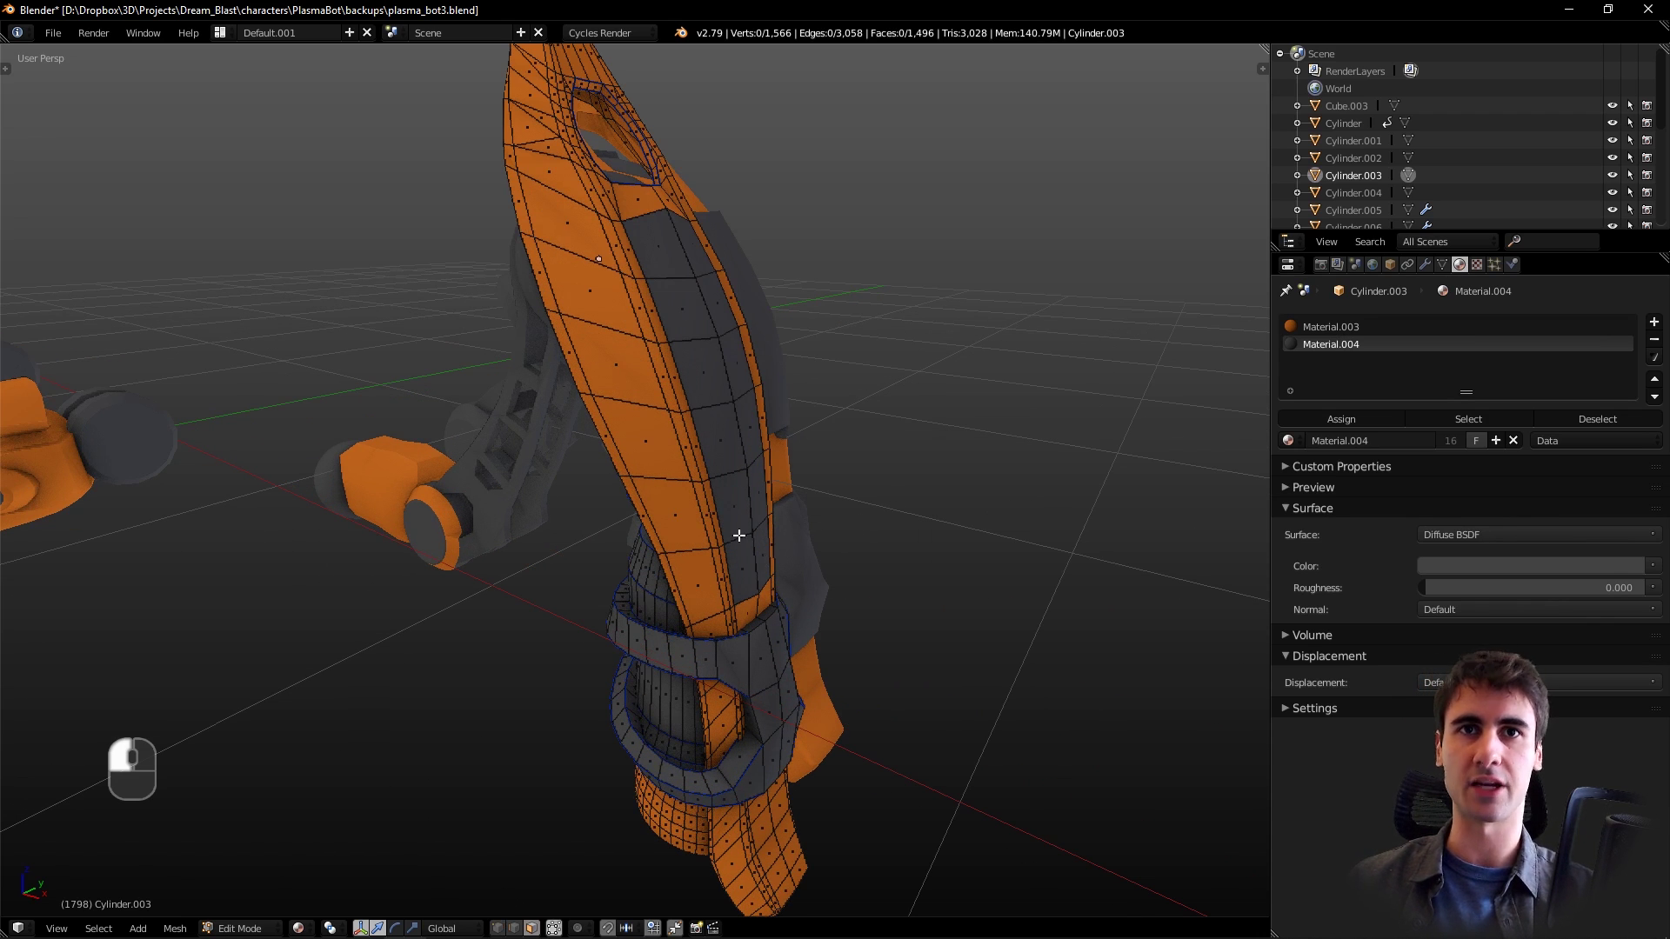
click(722, 373)
key(shift+g)
- Switch the mesh select mode to Edge and examine the Select Similar options for edges
key(ctrl+Tab)
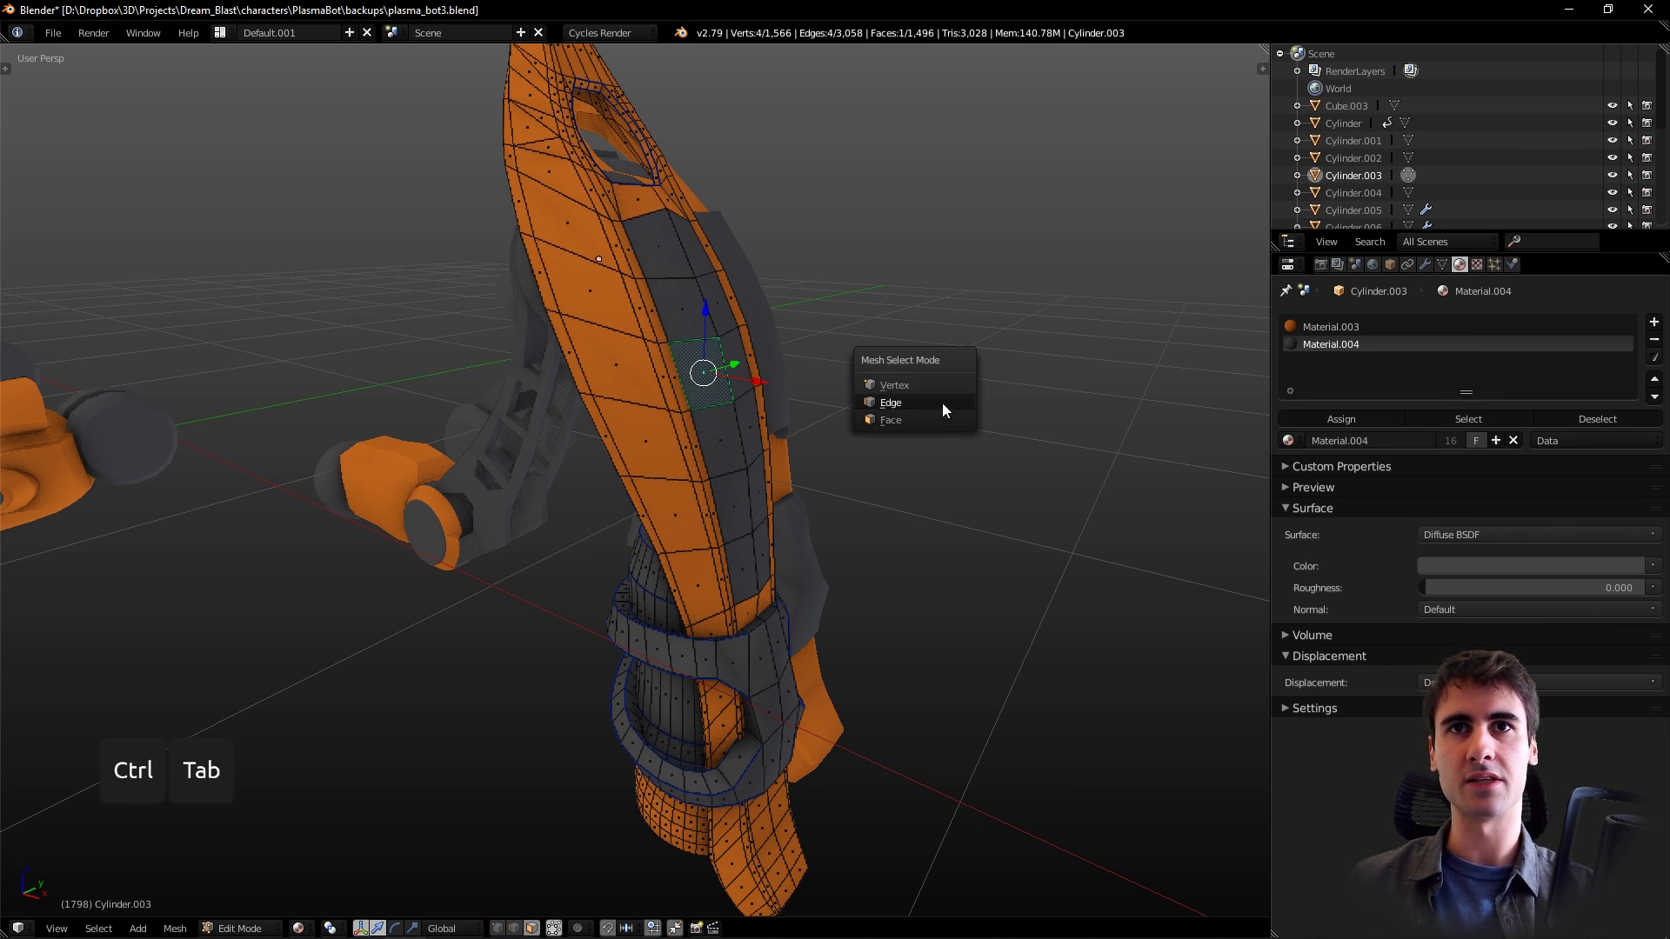
click(942, 404)
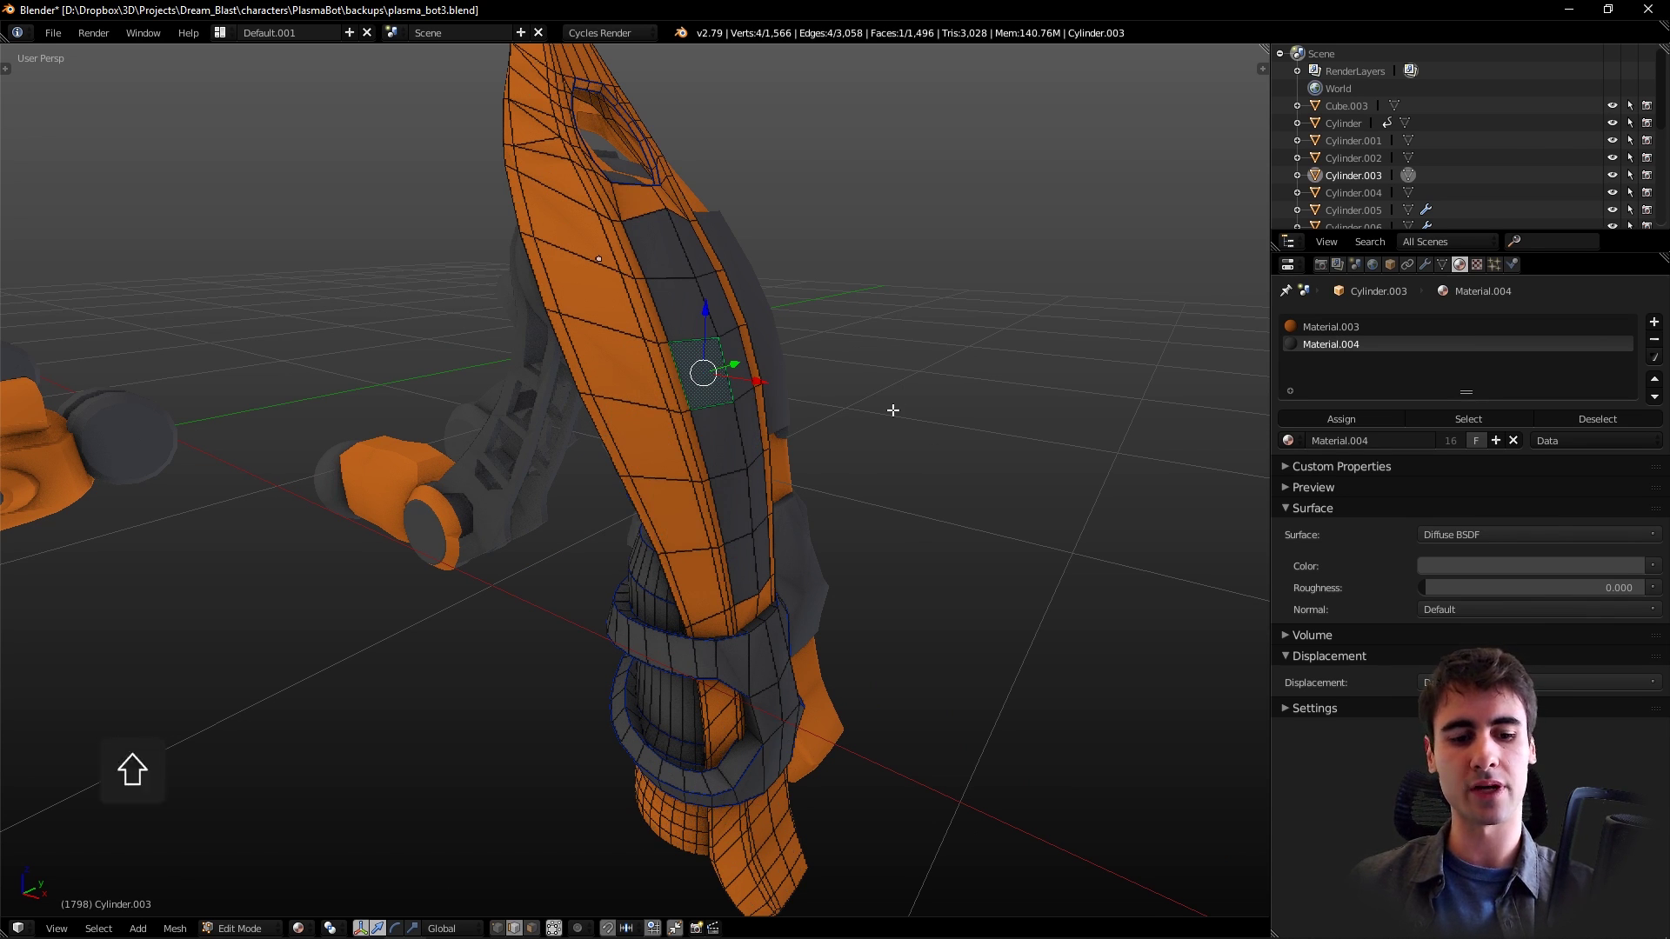
key(shift+g)
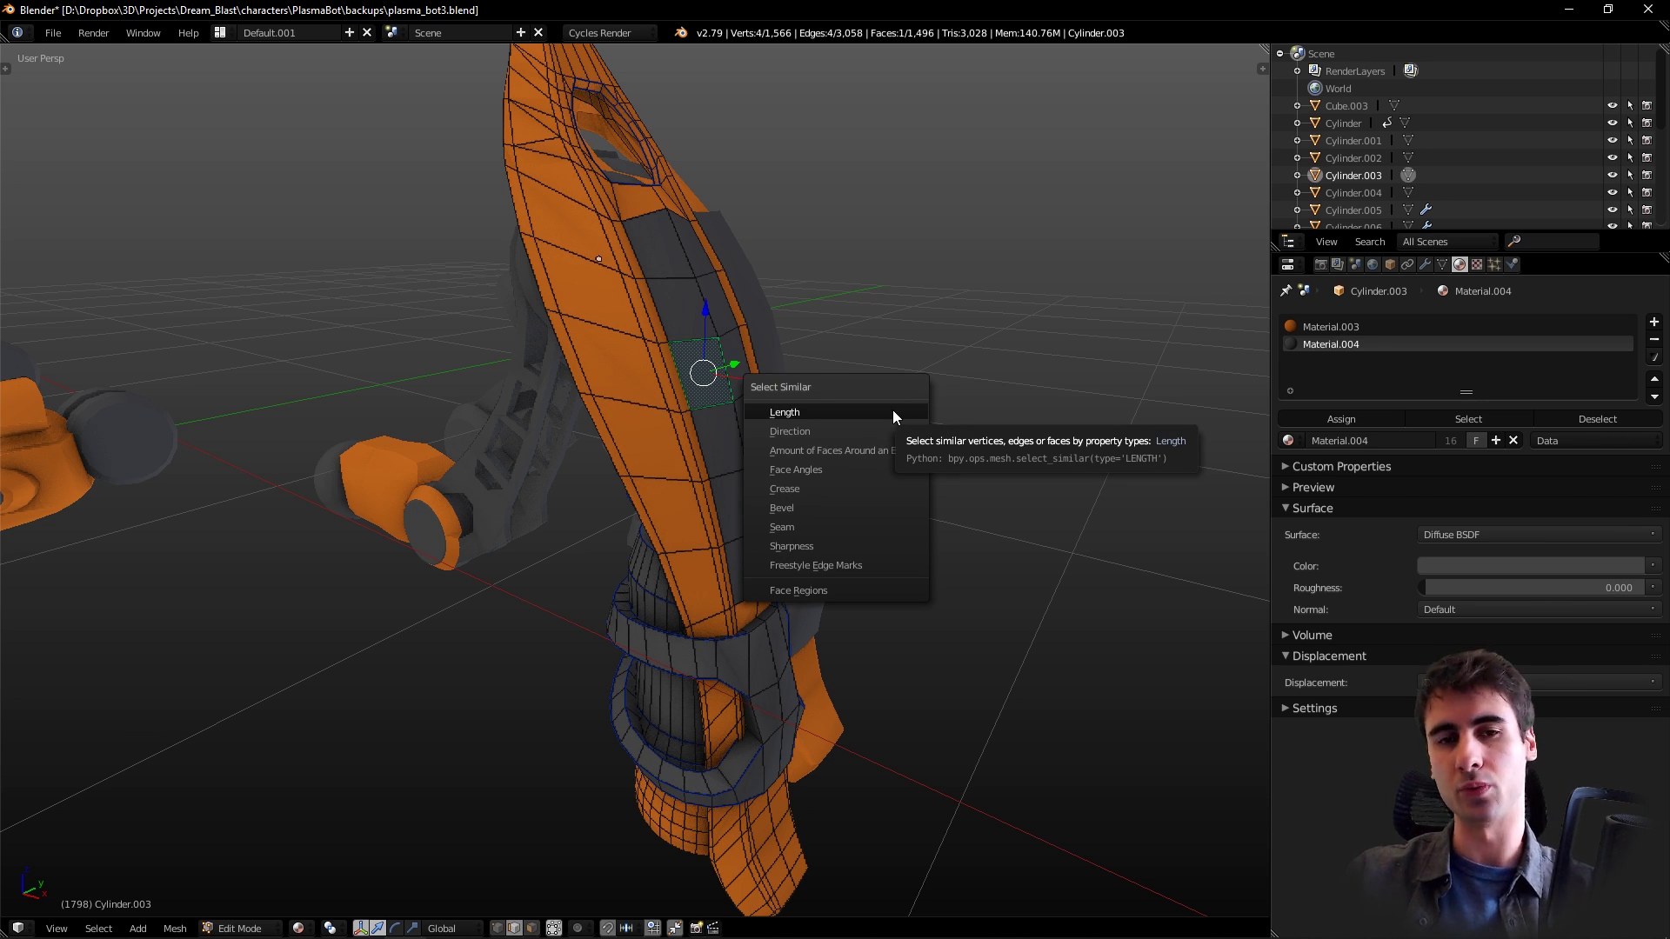
key(Escape)
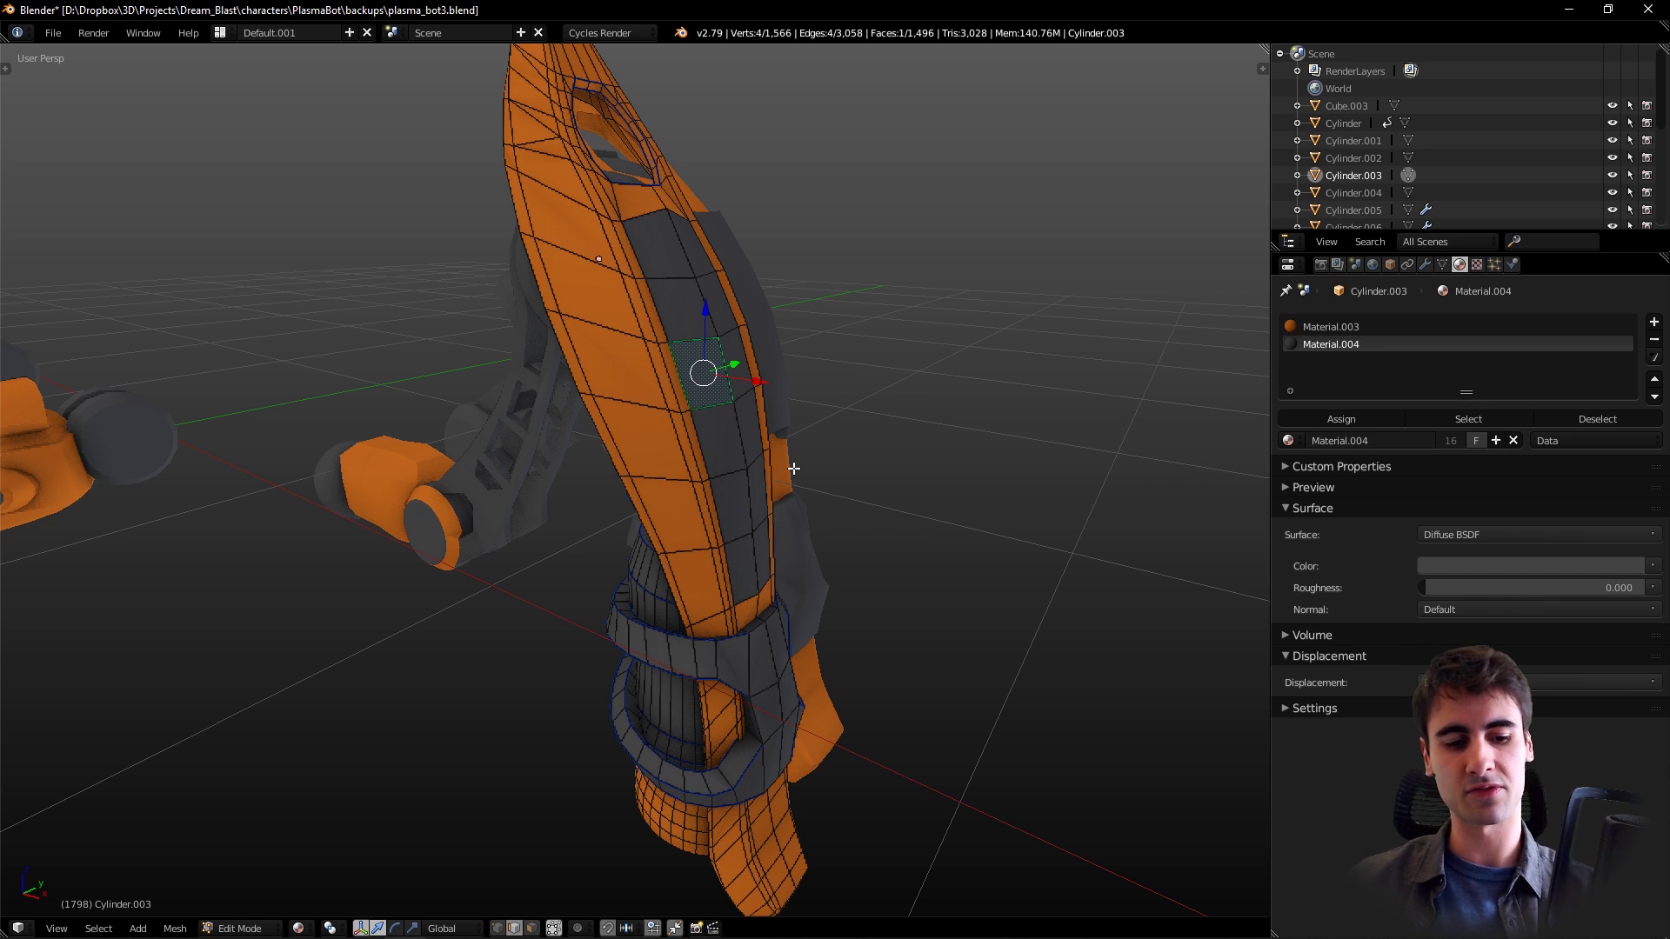
- Switch the mesh select mode to Vertex, select a single vertex on the dark panel and bring up its Select Similar options
key(ctrl+Tab)
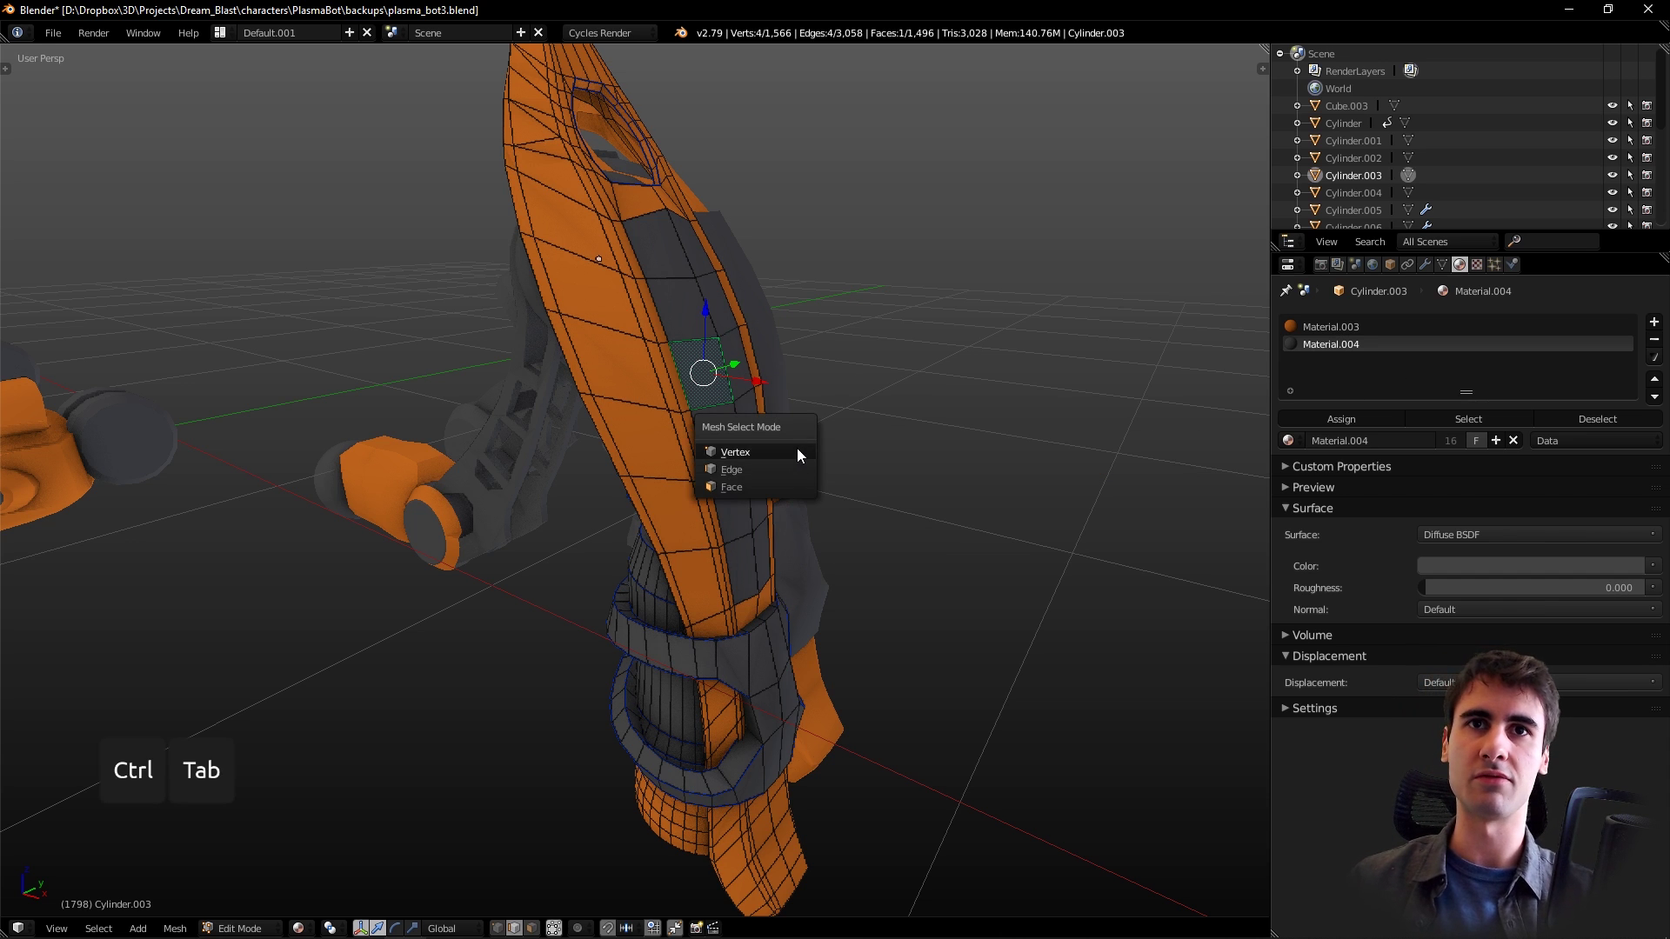
click(797, 447)
scroll(835, 487, up, 5)
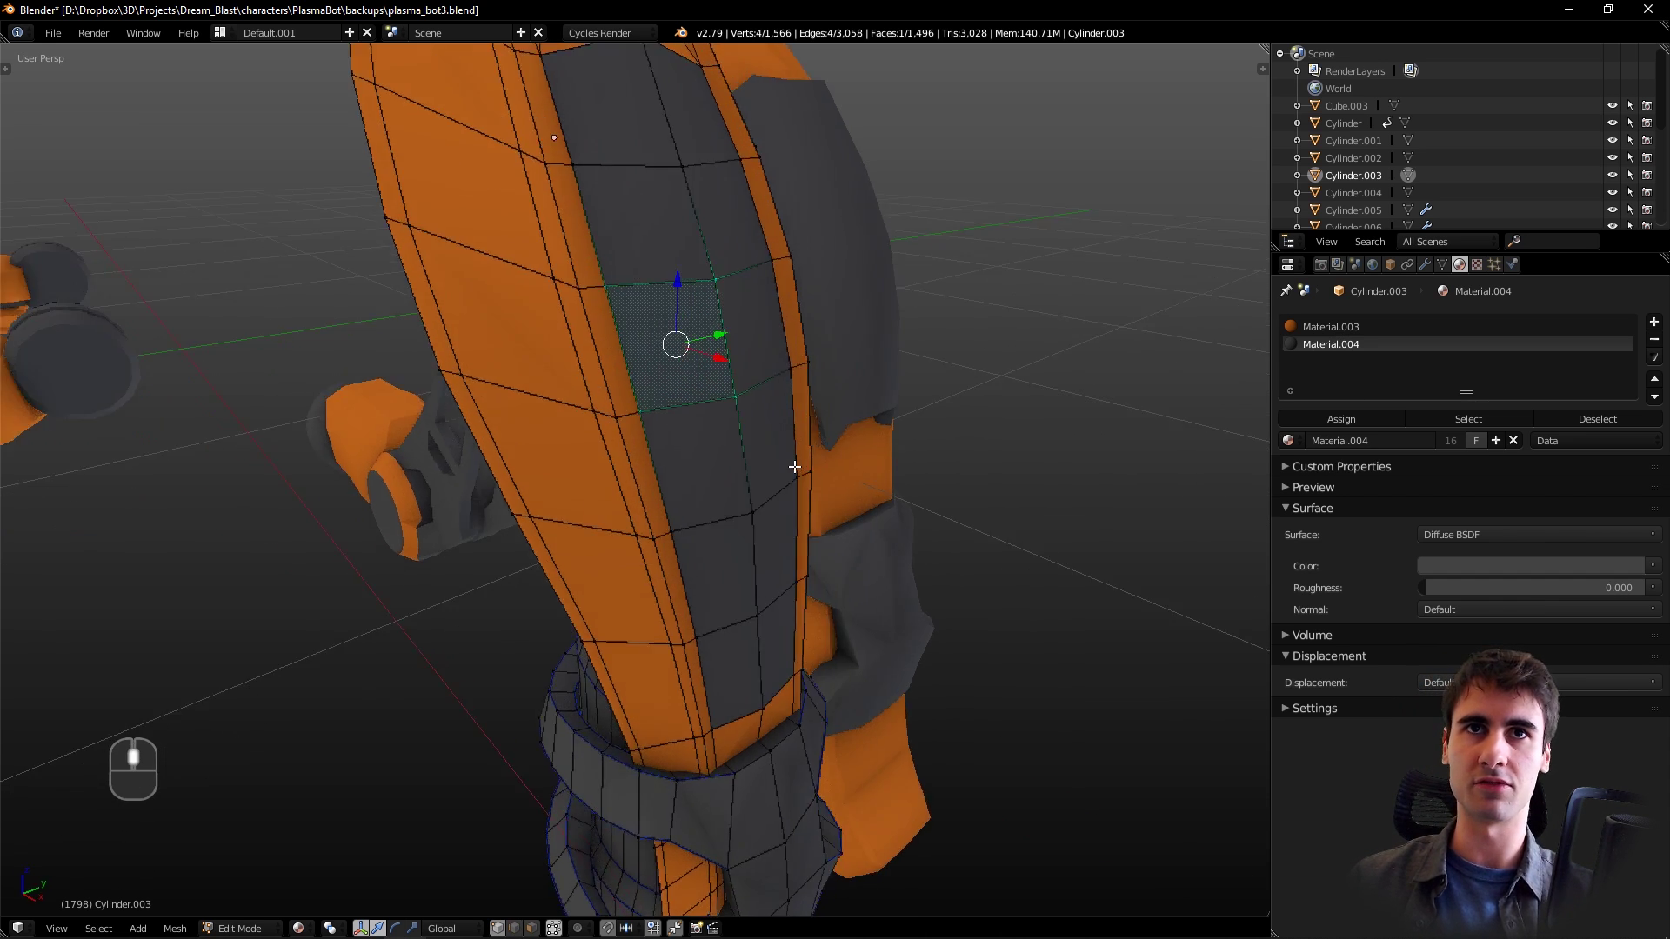
key(a)
click(714, 277)
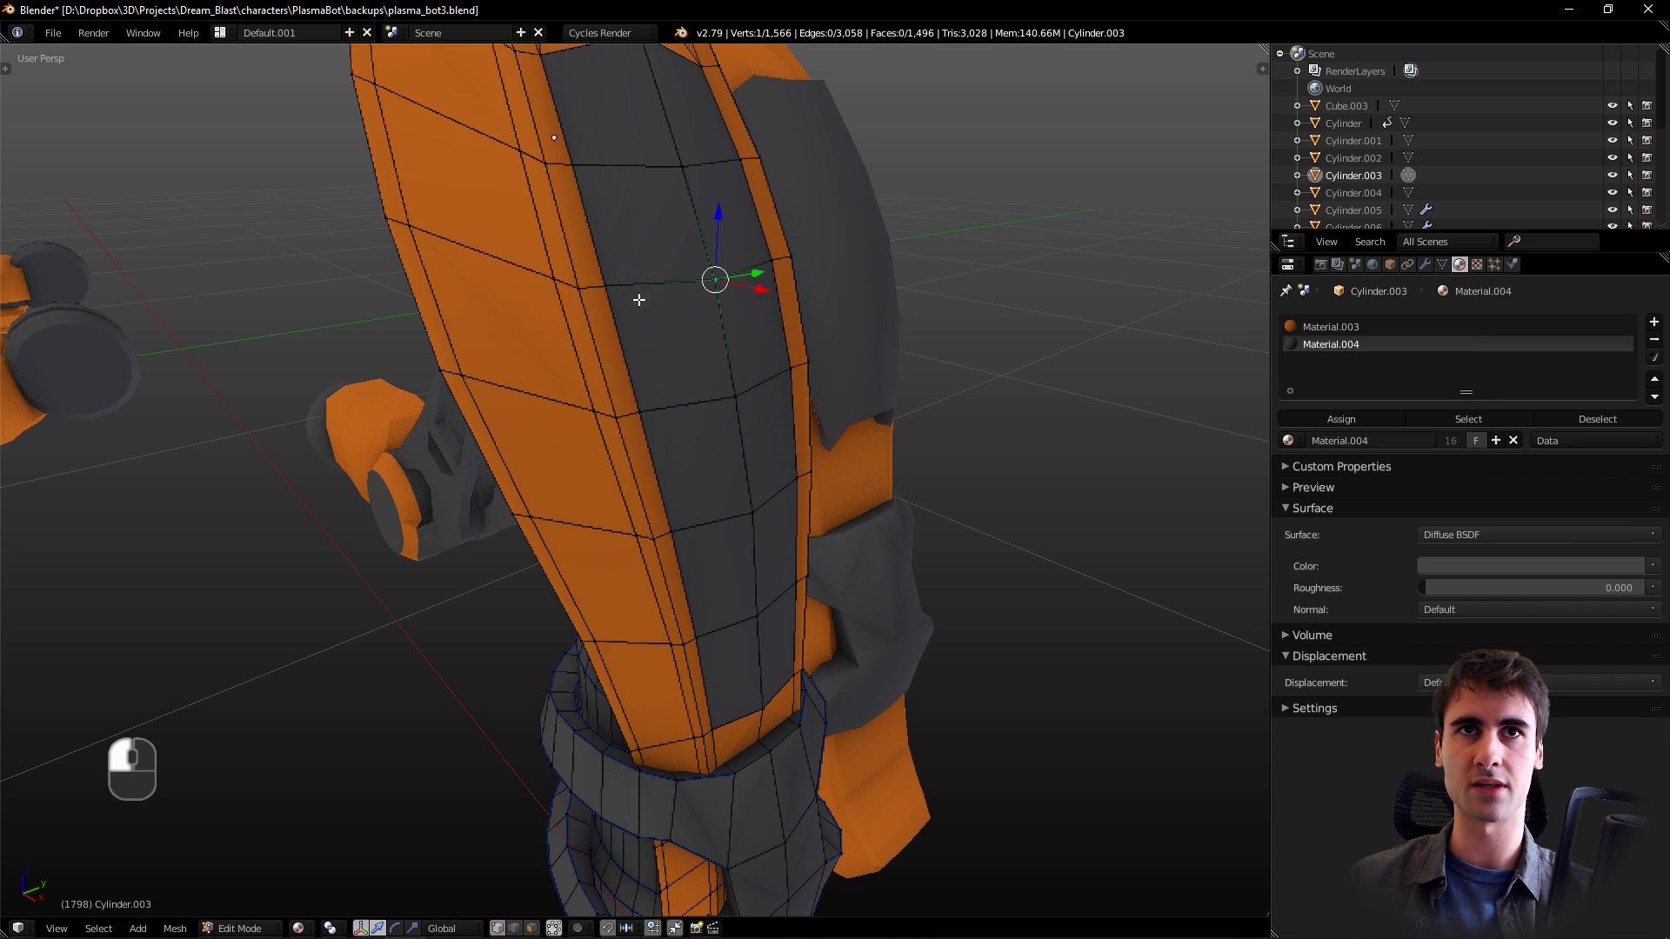
key(shift+g)
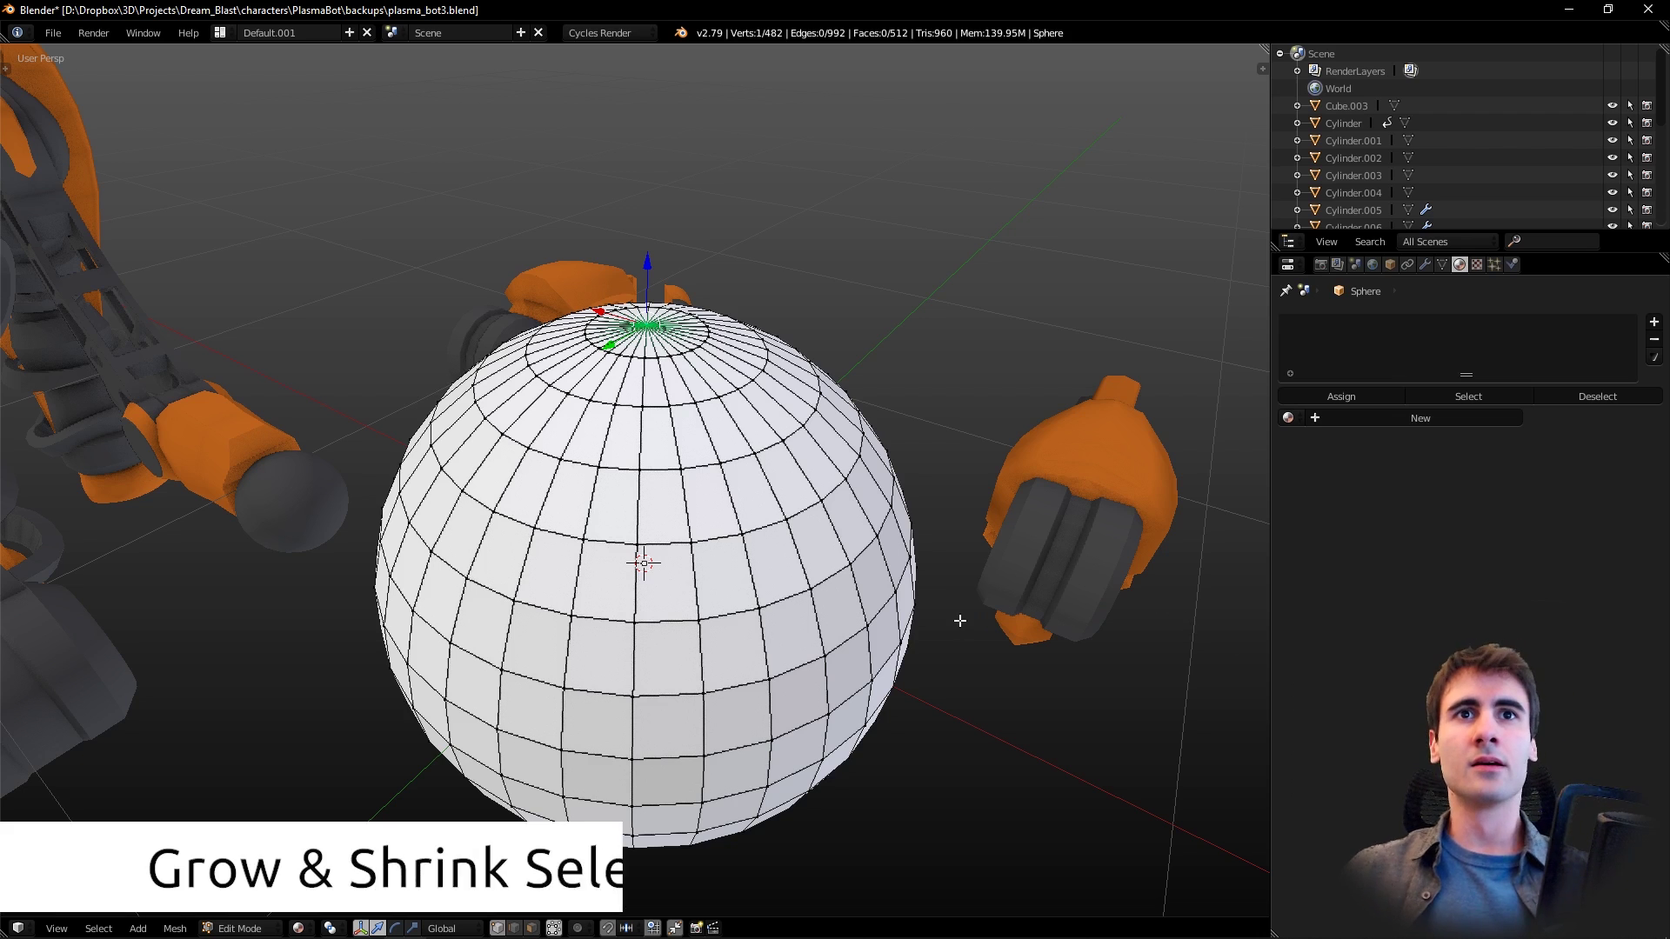
- Grow the selection from the sphere's top pole vertex to the first four rings of faces
shift+middle_drag(955, 604, 991, 604)
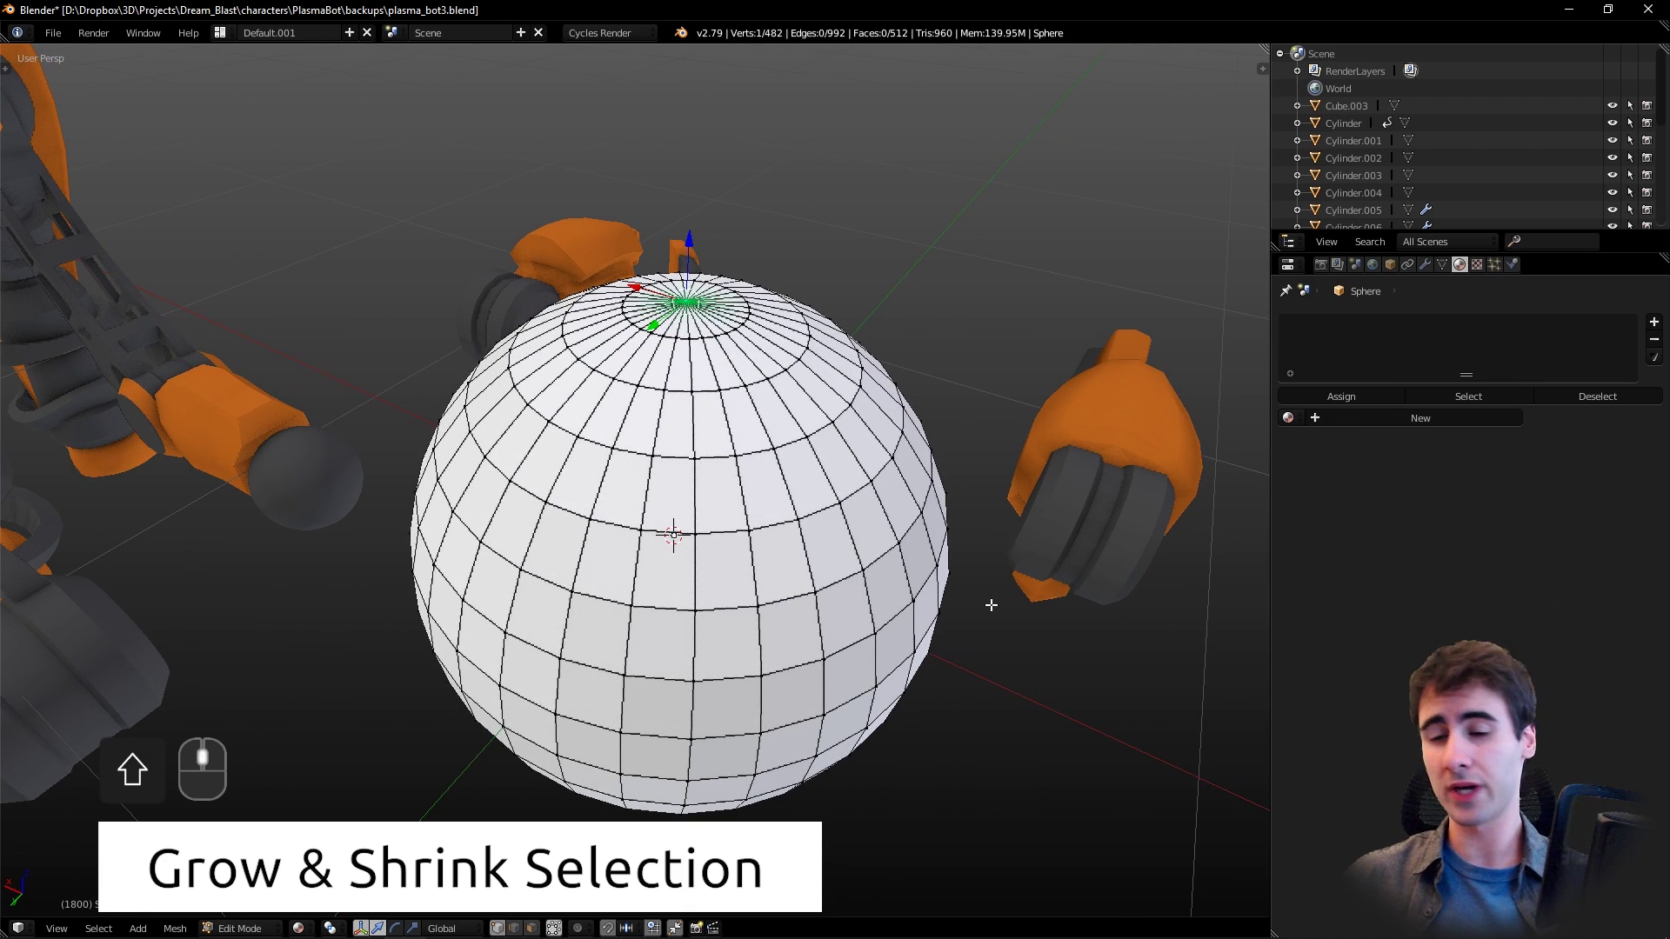
key(ctrl+KP_Add)
key(ctrl+KP_Add)
key(ctrl+KP_Add)
key(ctrl+KP_Add)
key(ctrl+KP_Add)
key(ctrl+KP_Add)
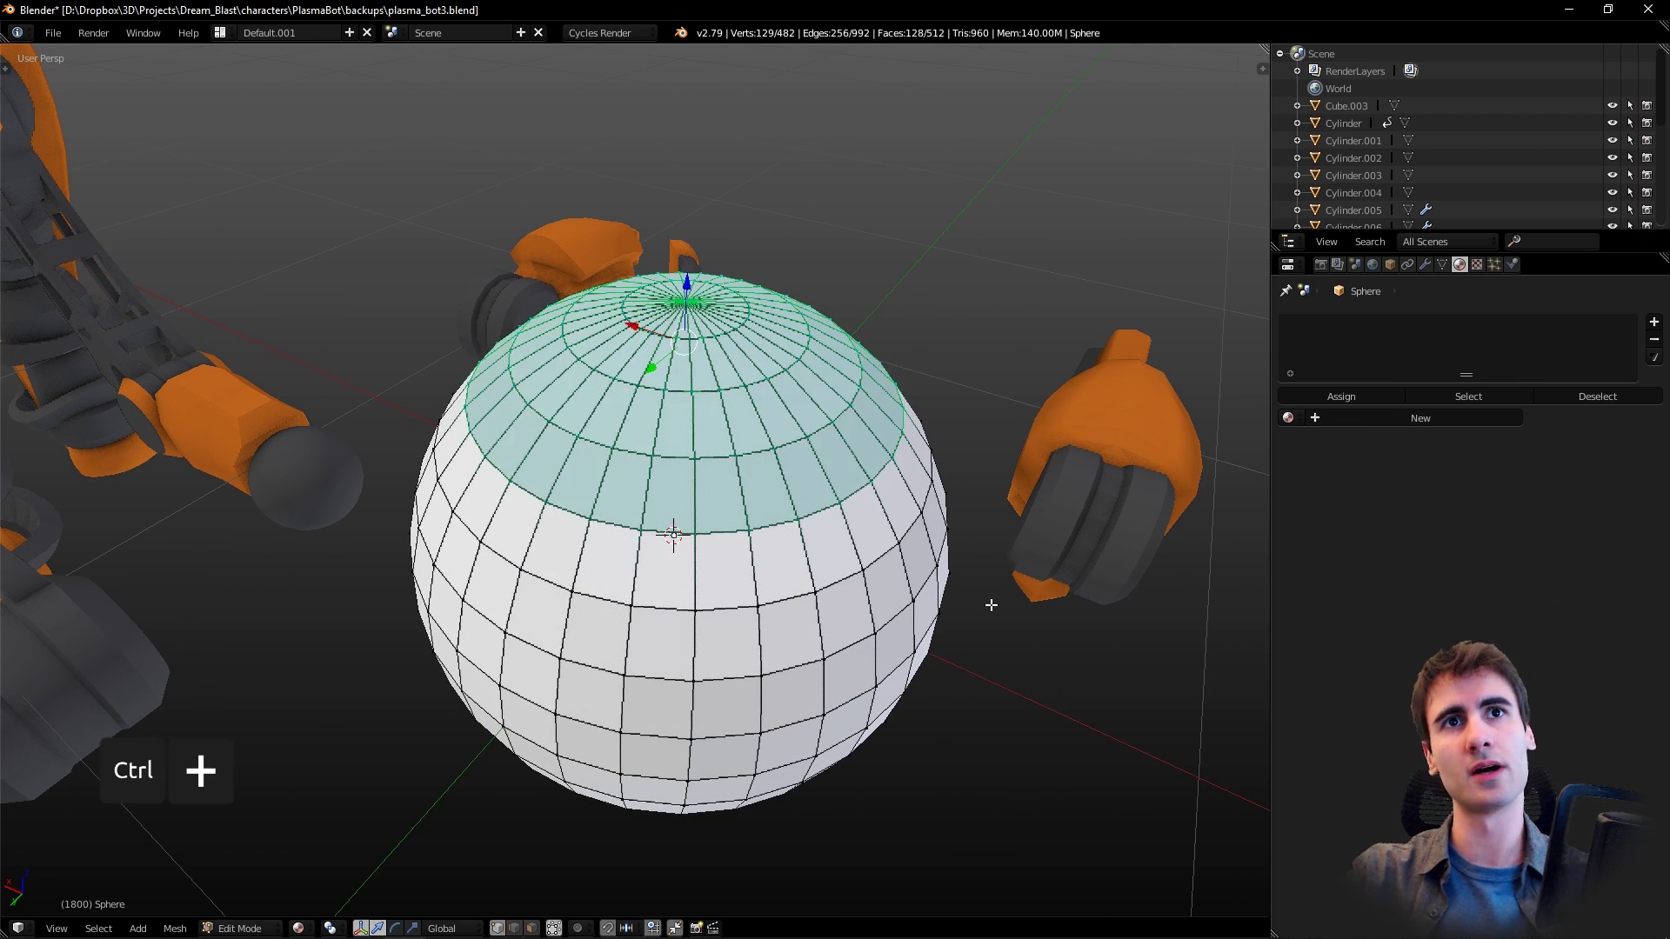
- Shrink the sphere selection back toward the top pole and regrow it to four rings of faces
key(ctrl+KP_Subtract)
key(ctrl+KP_Subtract)
key(ctrl+KP_Subtract)
key(ctrl+KP_Subtract)
key(ctrl+KP_Subtract)
key(ctrl+KP_Add)
key(ctrl+KP_Add)
key(ctrl+KP_Add)
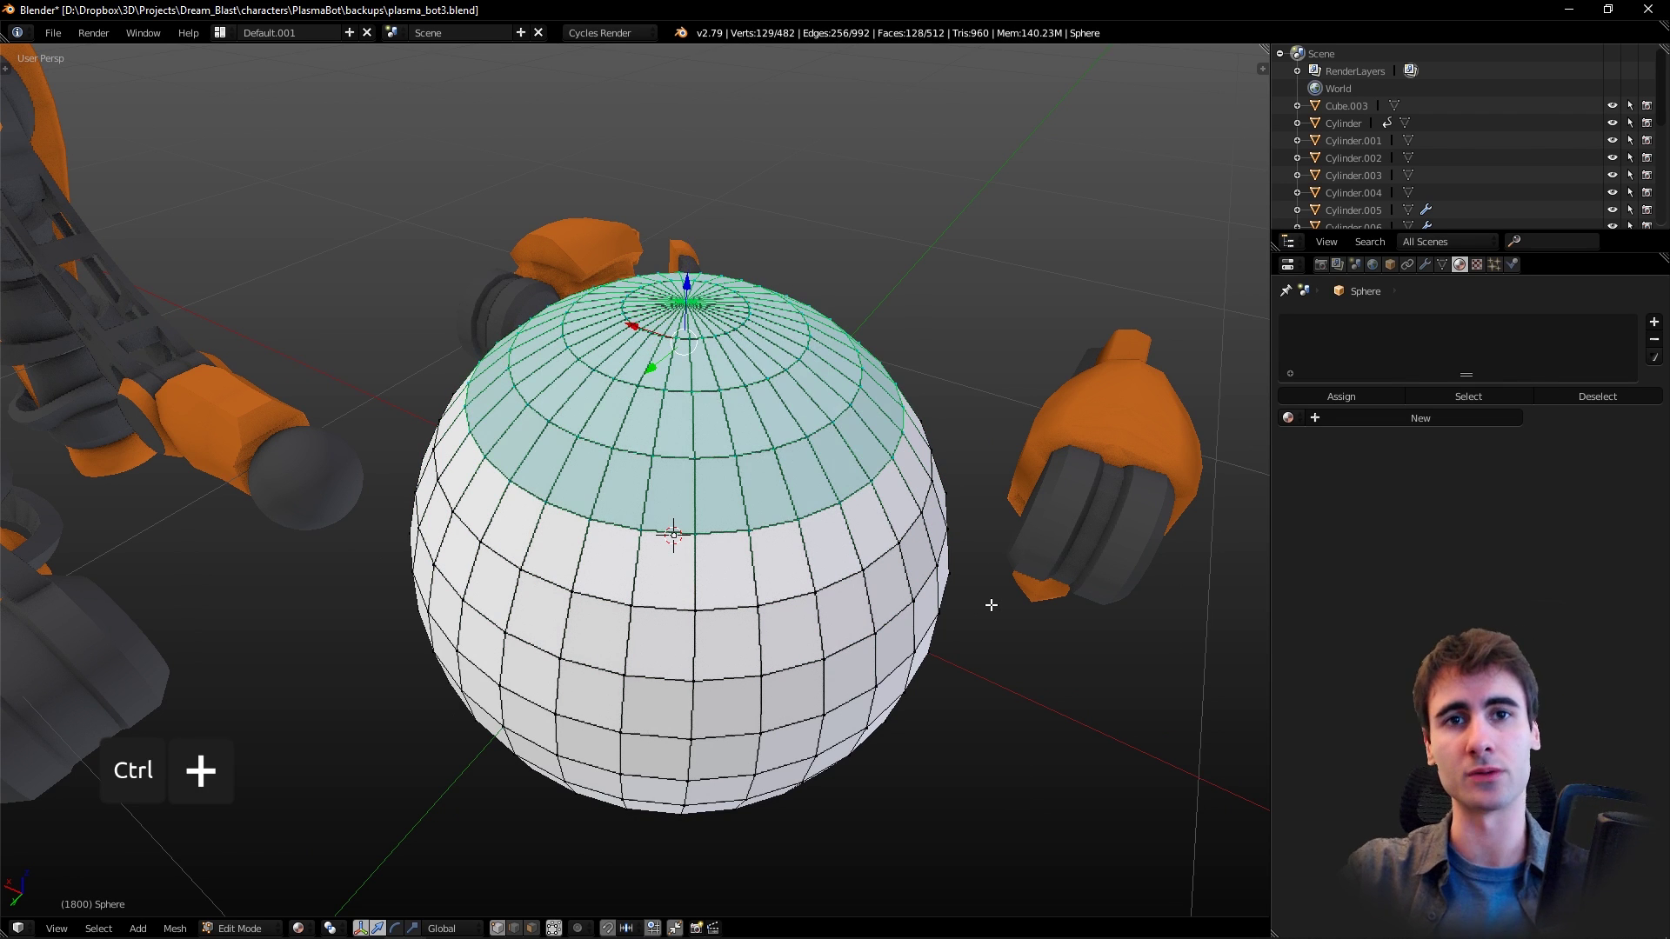
- Enlarge the sphere selection further, reduce it toward the top pole and expand it again to the upper four face rings
key(ctrl+KP_Add)
key(ctrl+KP_Add)
key(ctrl+KP_Subtract)
key(ctrl+KP_Subtract)
key(ctrl+KP_Subtract)
key(ctrl+KP_Subtract)
key(ctrl+KP_Subtract)
key(ctrl+KP_Add)
key(ctrl+KP_Add)
key(ctrl+KP_Add)
middle_drag(729, 611, 869, 569)
scroll(892, 561, up, 2)
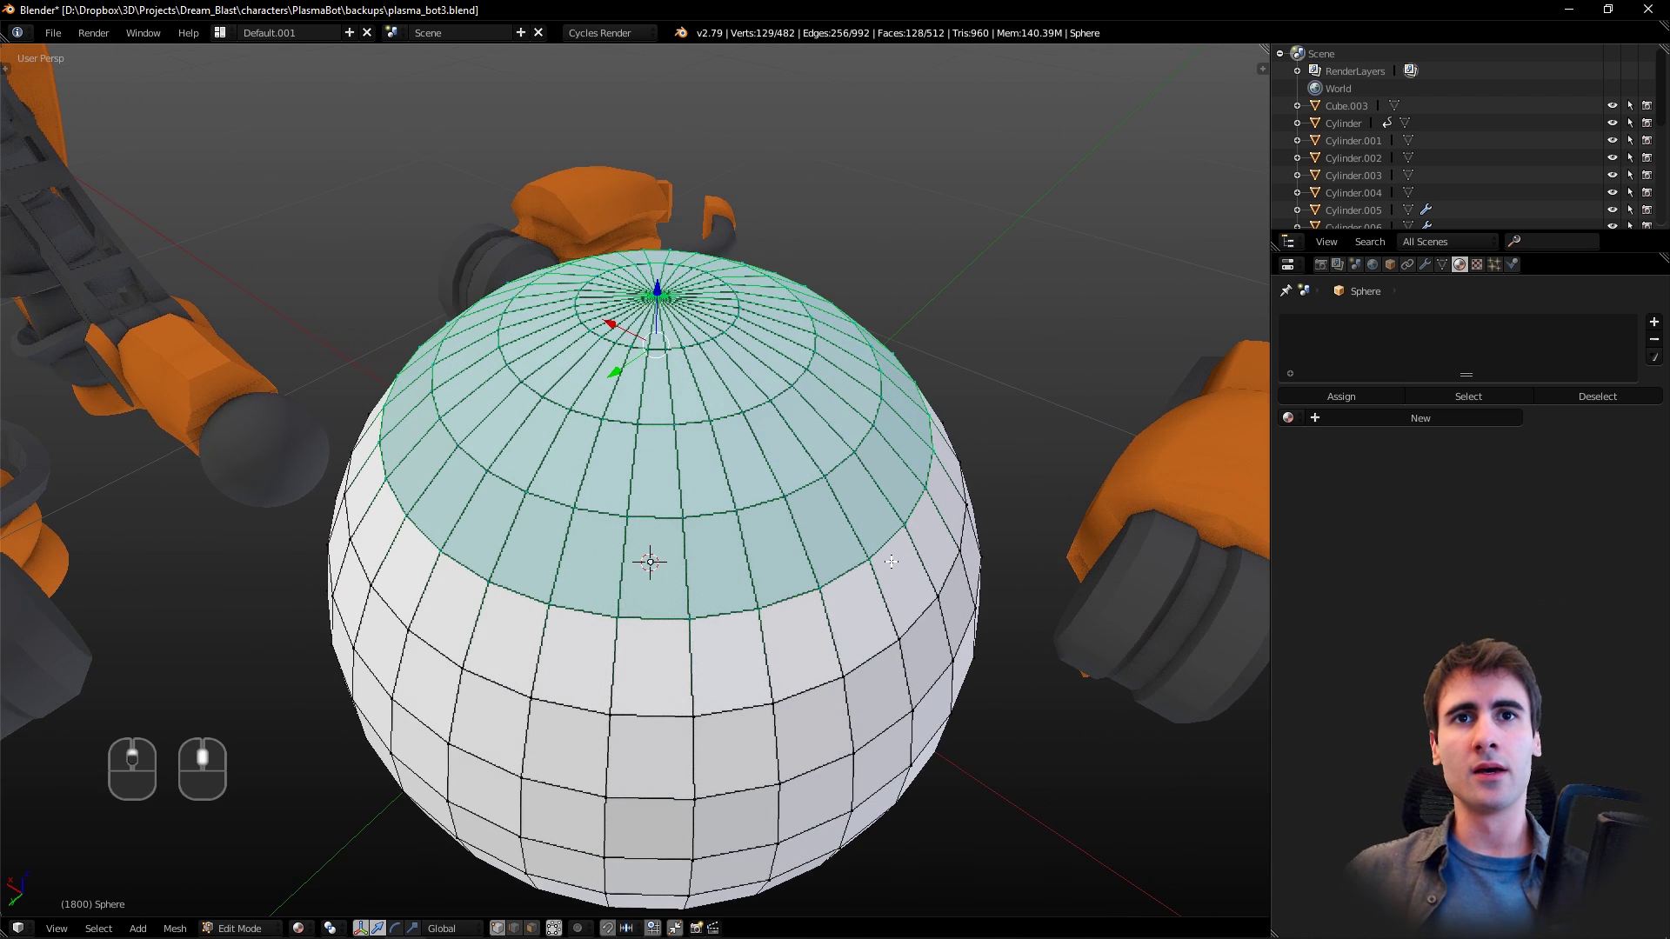
- Switch the mesh select mode to Face for the sphere
key(ctrl+Tab)
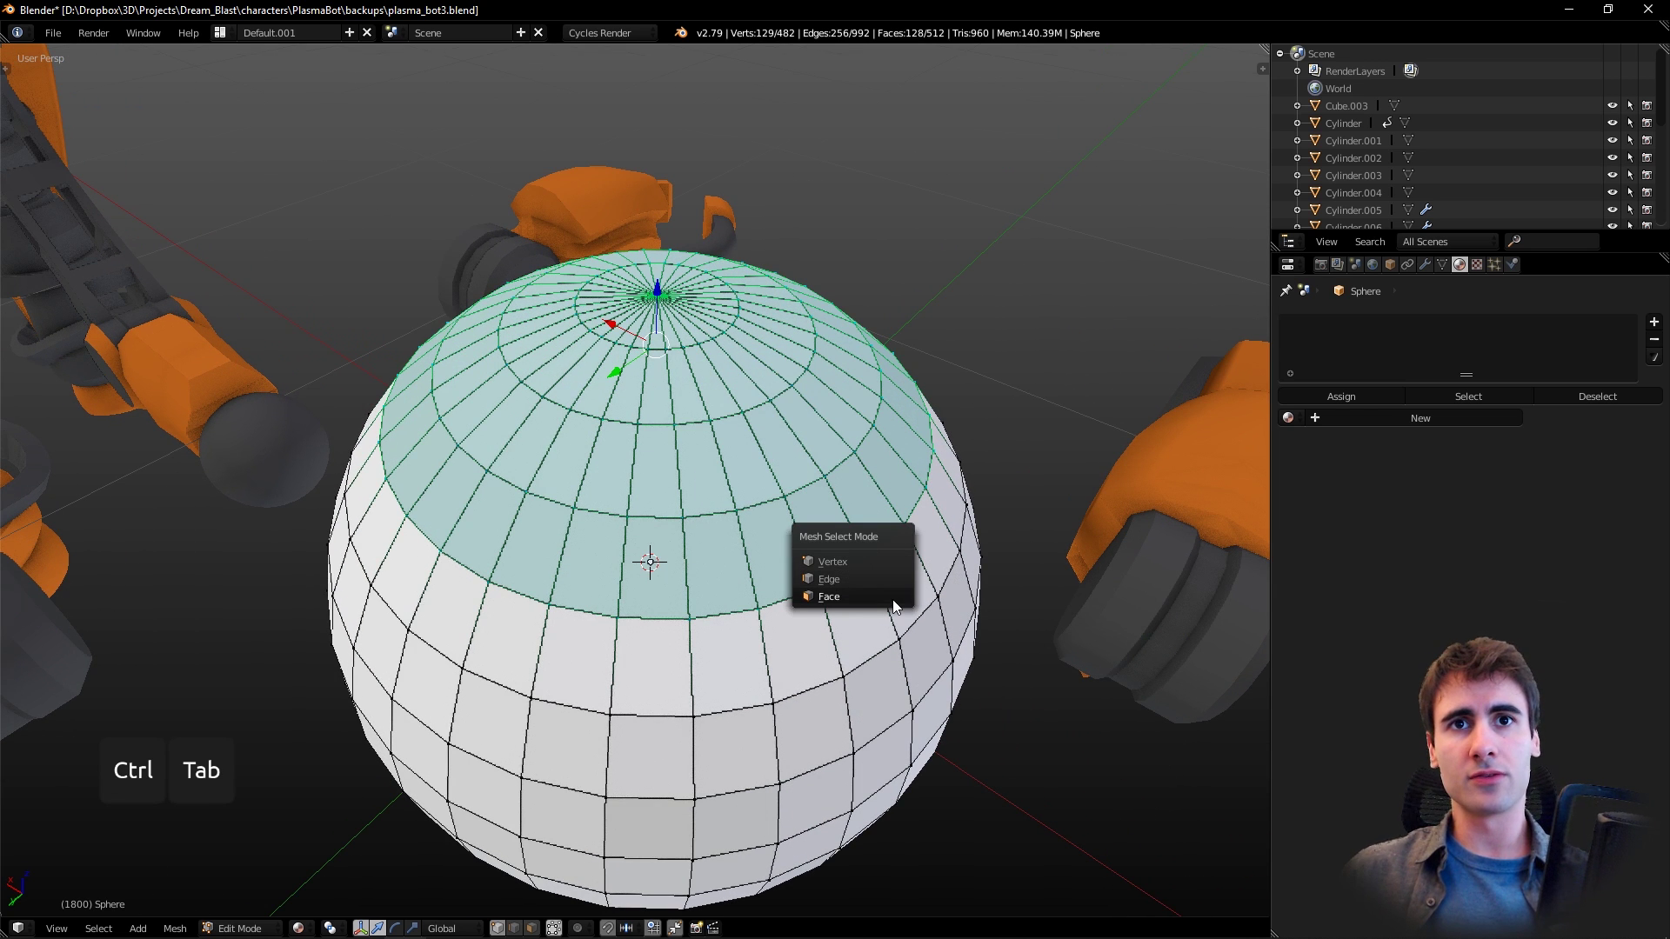
scroll(949, 544, down, 2)
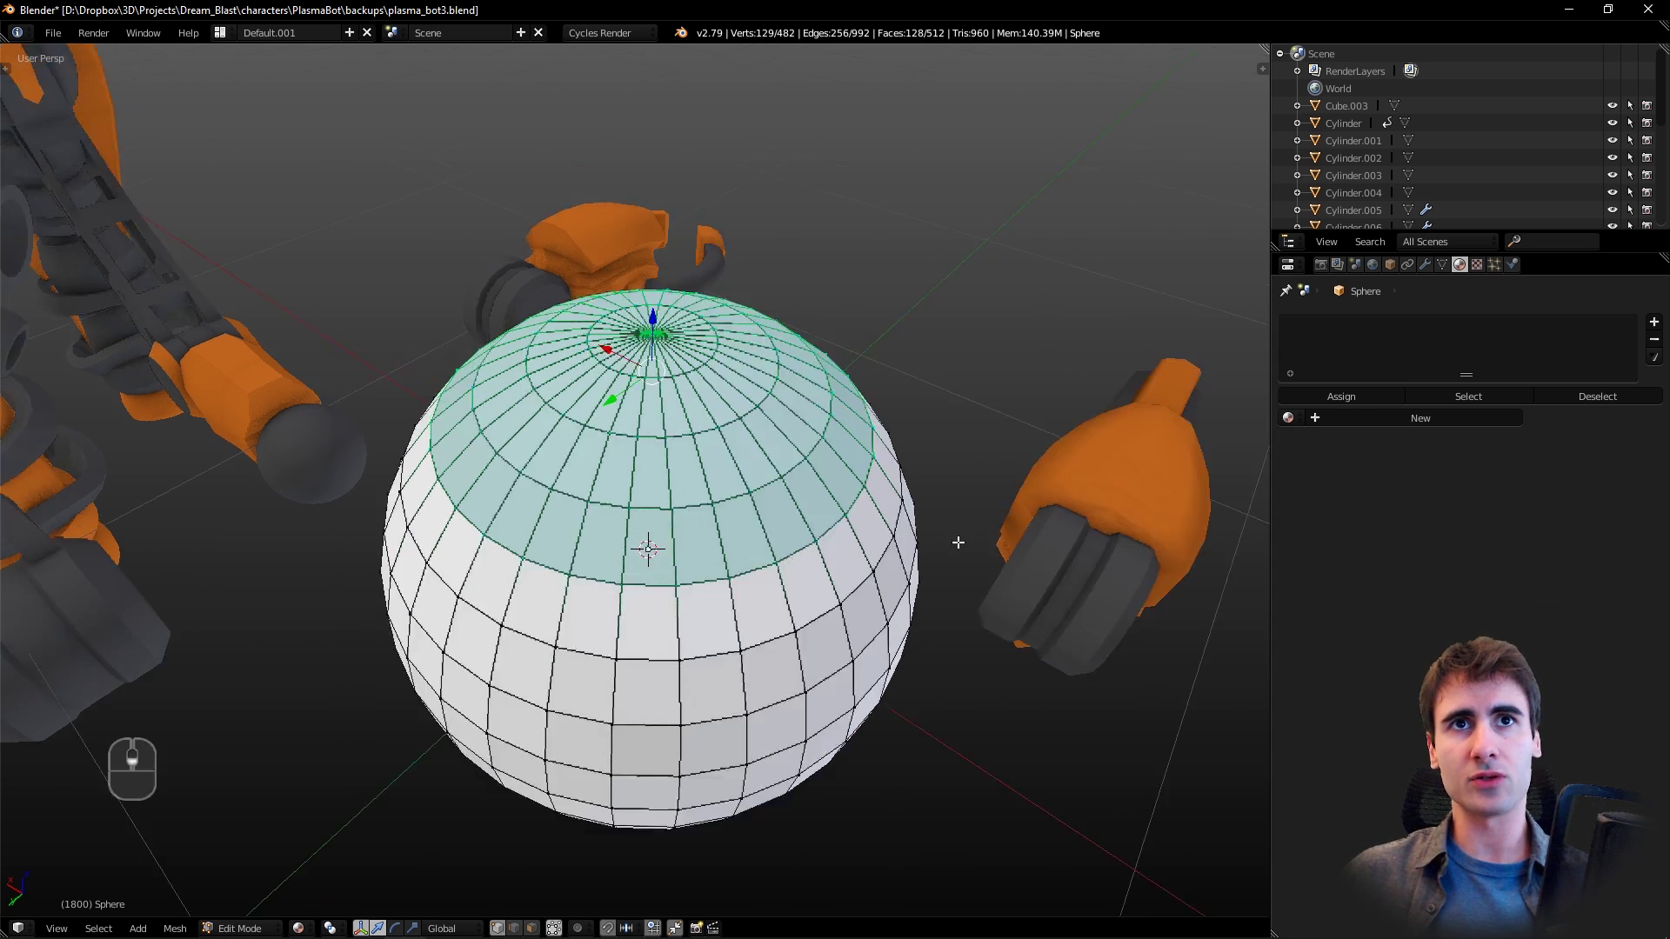
scroll(950, 545, up, 1)
middle_drag(914, 553, 937, 496)
key(ctrl+Tab)
click(921, 530)
- Select two separate face loops on the sphere, the second and fourth rings from the top pole
alt+click(893, 428)
alt+click(768, 327)
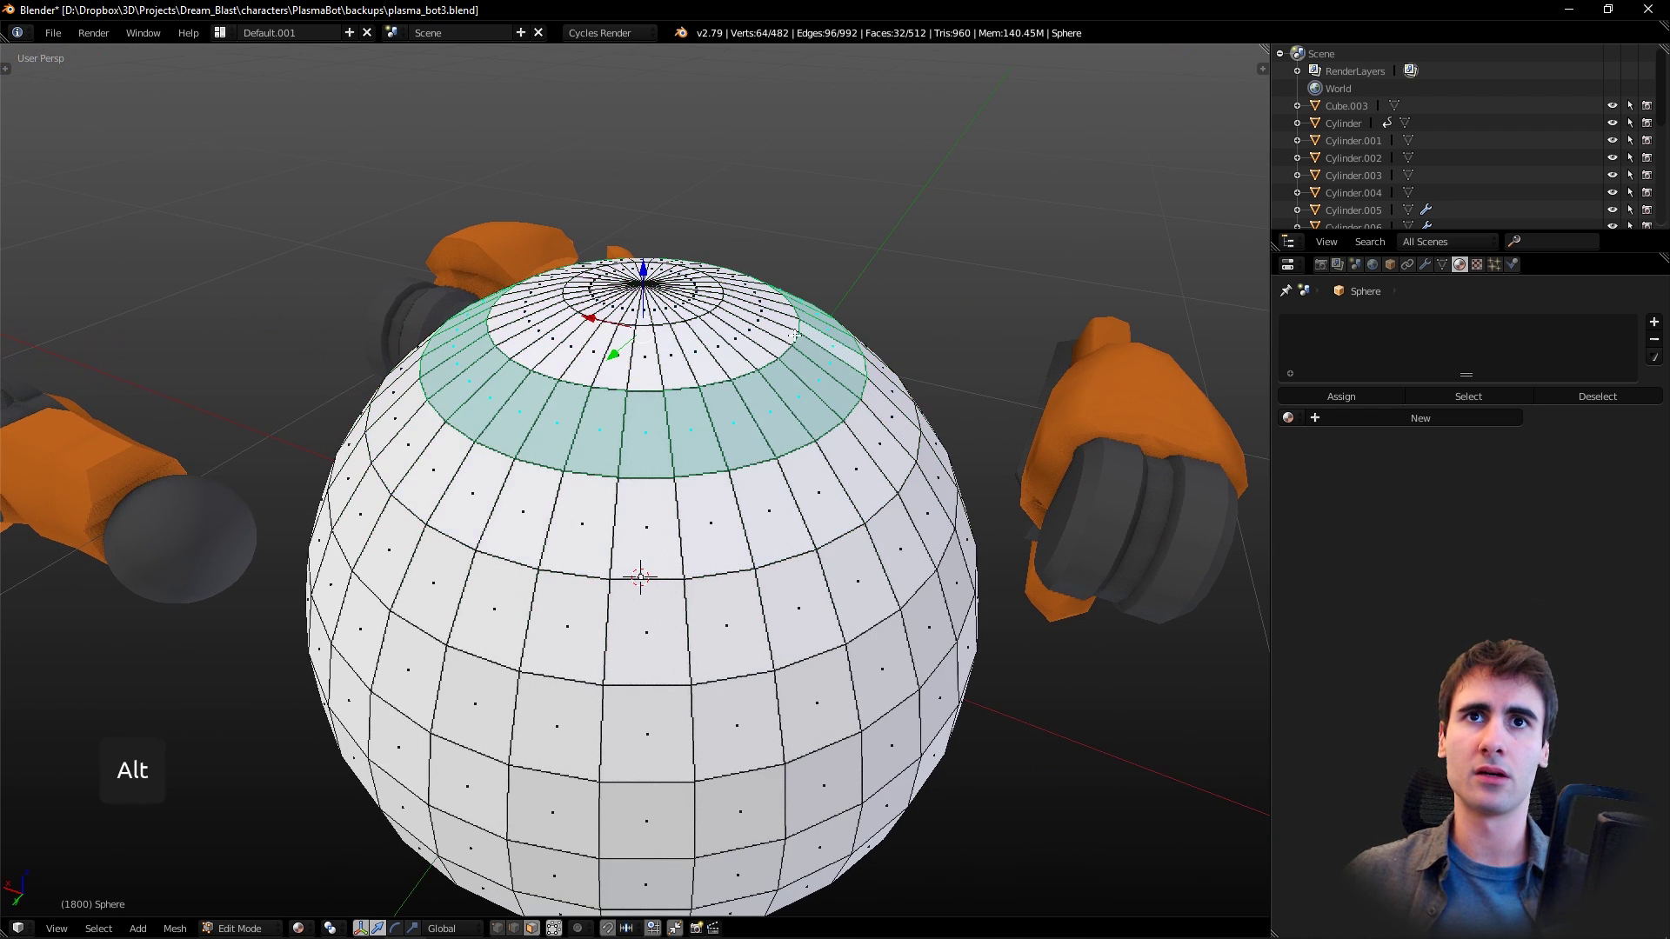
alt+click(762, 287)
alt+shift+click(885, 395)
shift+middle_drag(885, 396, 804, 481)
scroll(837, 443, down, 2)
scroll(774, 470, up, 3)
scroll(783, 475, down, 2)
scroll(808, 481, up, 2)
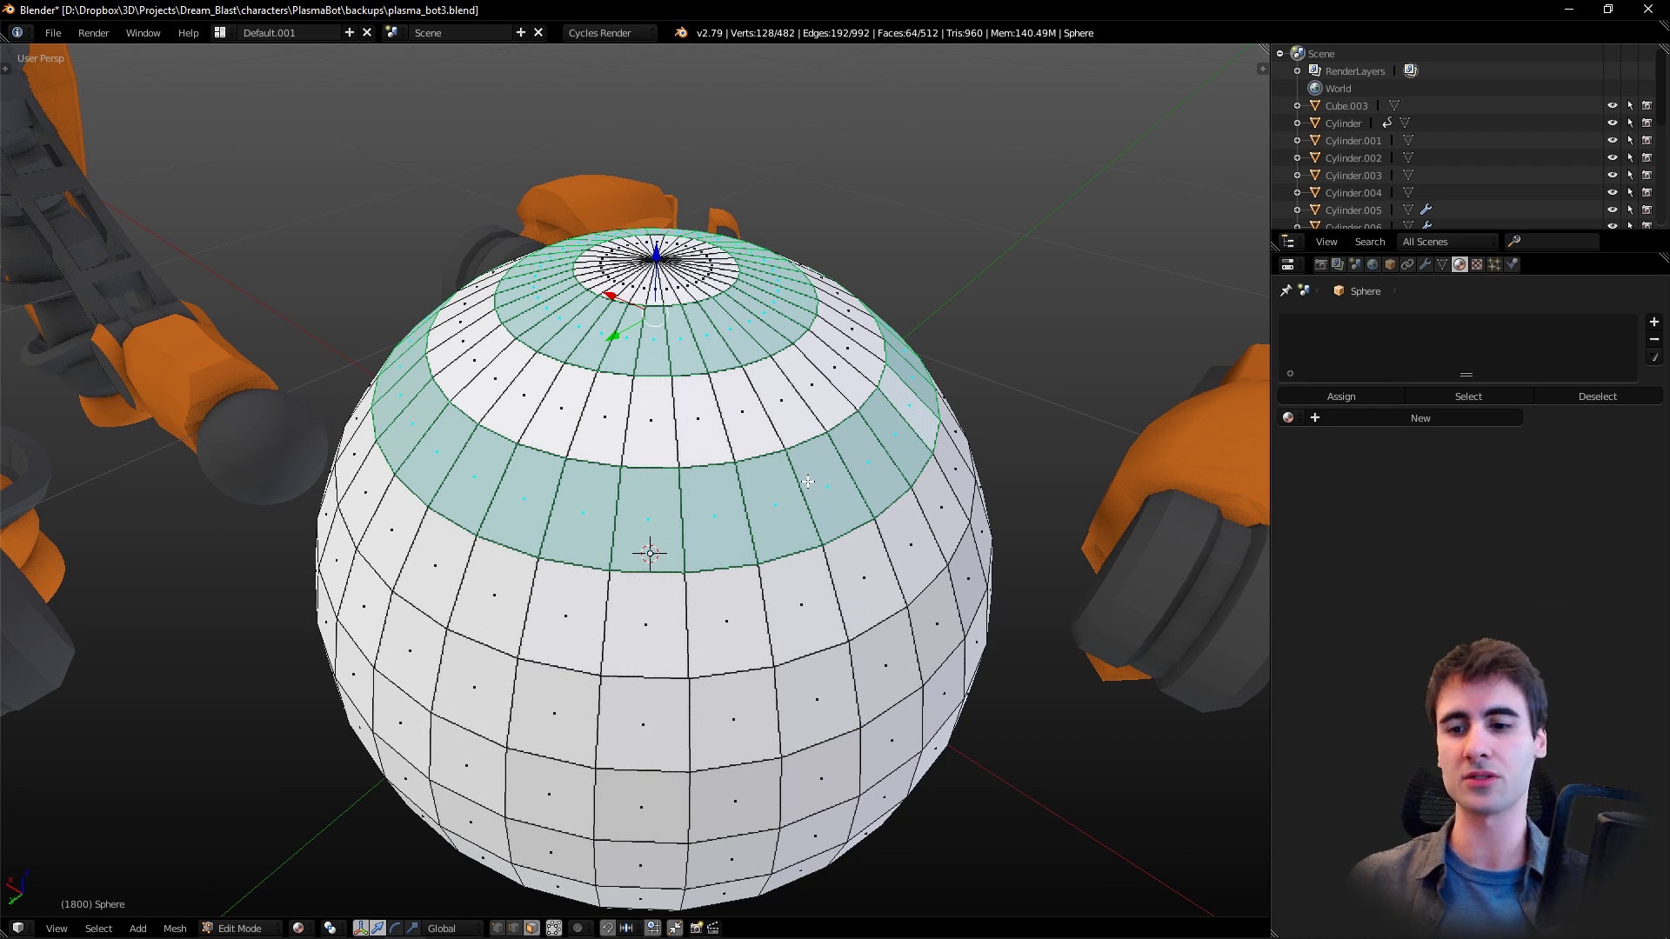
- Grow and shrink the two-loop selection, ending with the sphere's upper six face rings selected
key(ctrl)
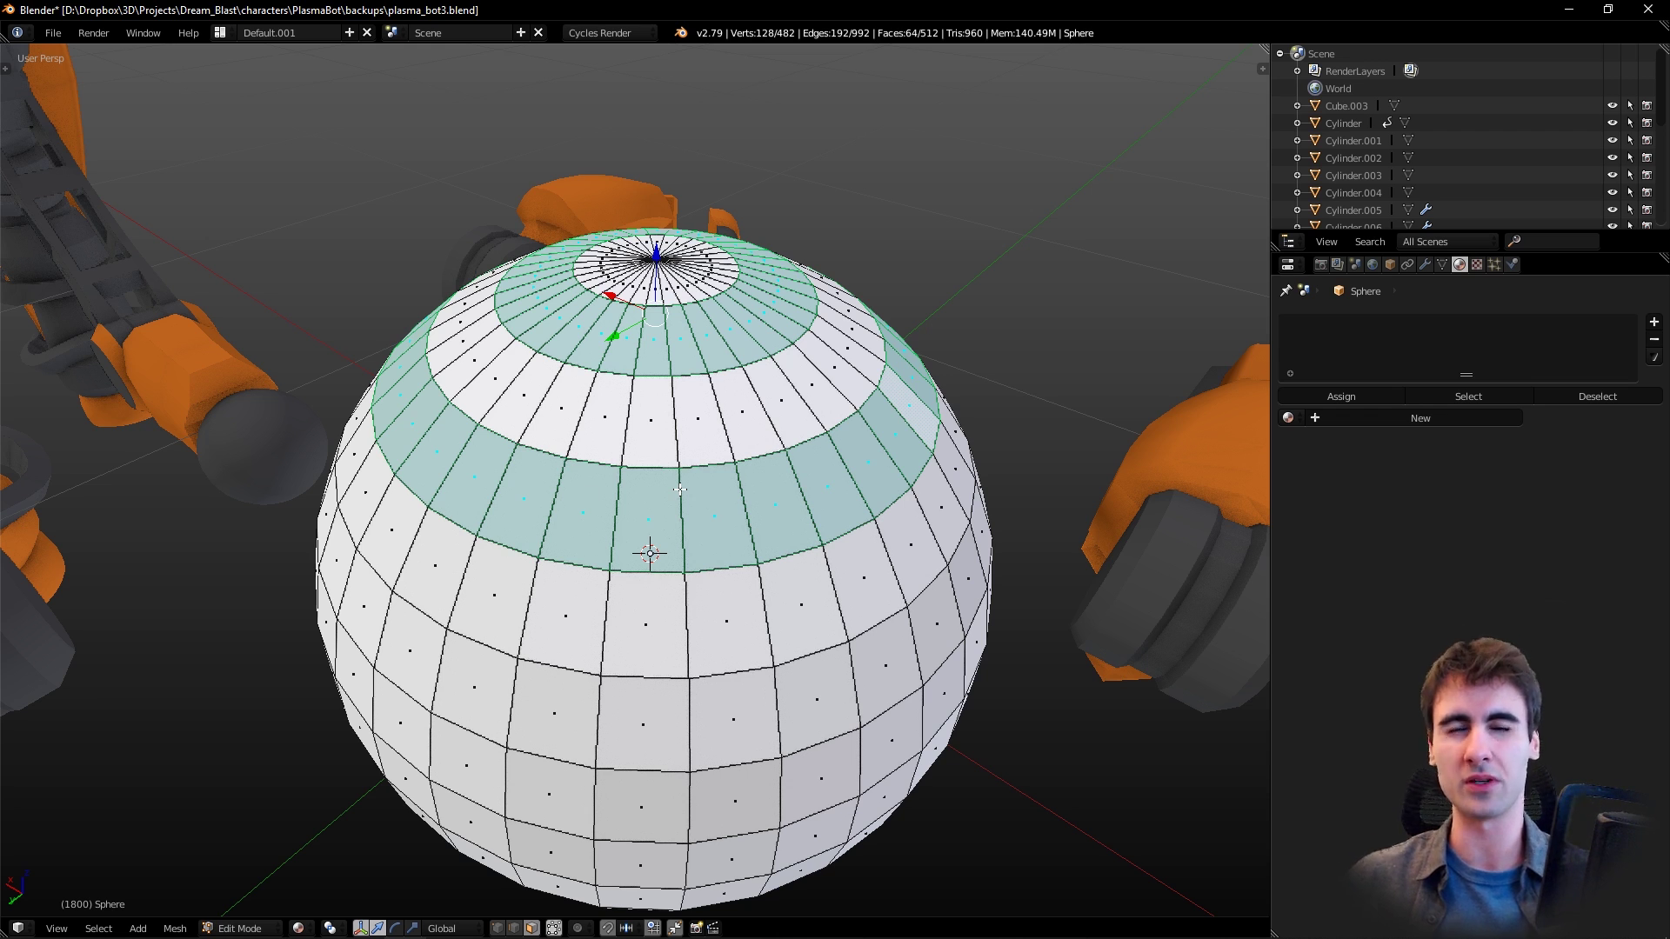
shift+middle_drag(680, 490, 706, 529)
key(ctrl+KP_Add)
key(ctrl+KP_Add)
key(ctrl+KP_Subtract)
key(ctrl+KP_Subtract)
key(ctrl+KP_Subtract)
key(ctrl+KP_Add)
key(ctrl+KP_Add)
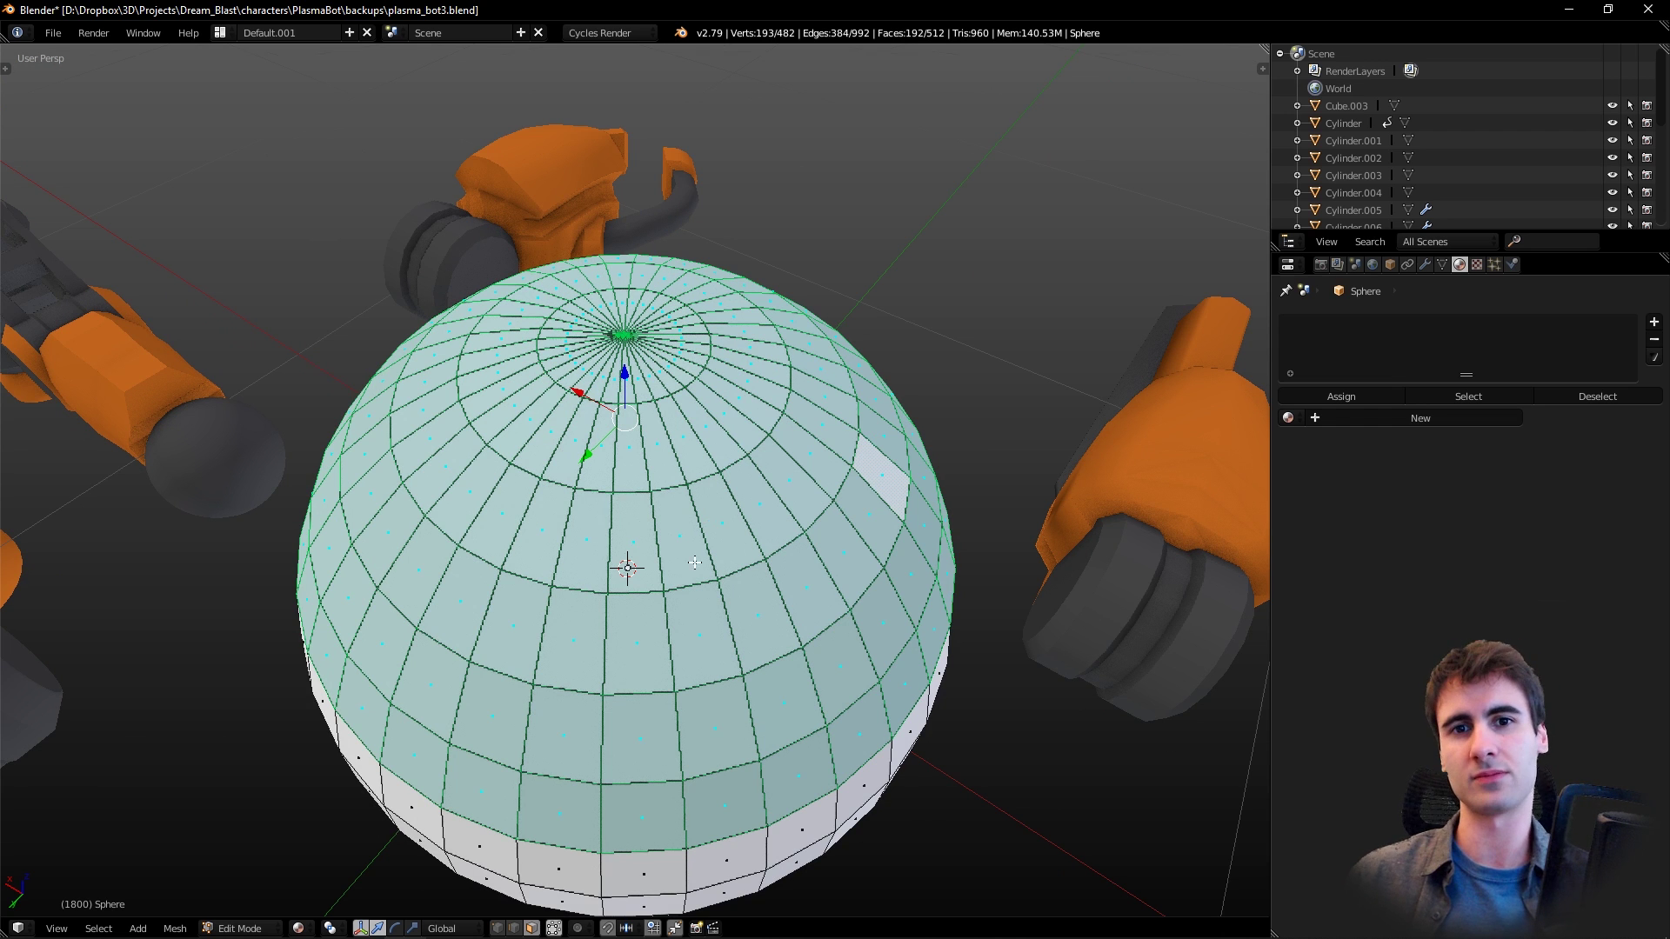
middle_drag(782, 497, 773, 455)
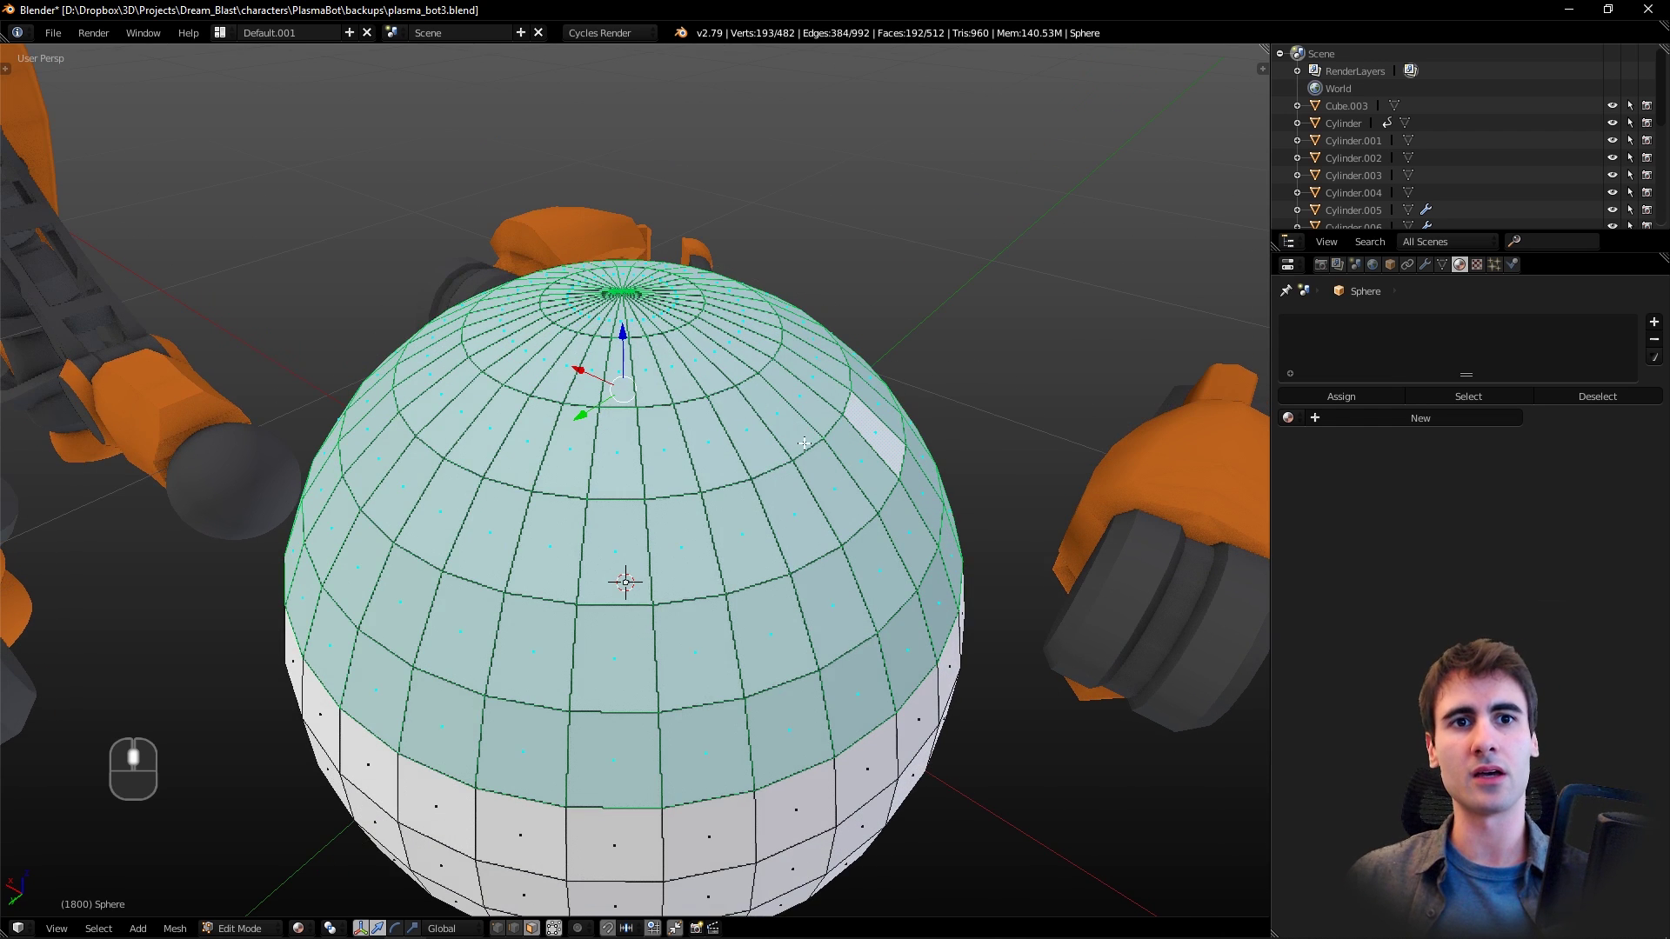
shift+middle_drag(802, 447, 821, 438)
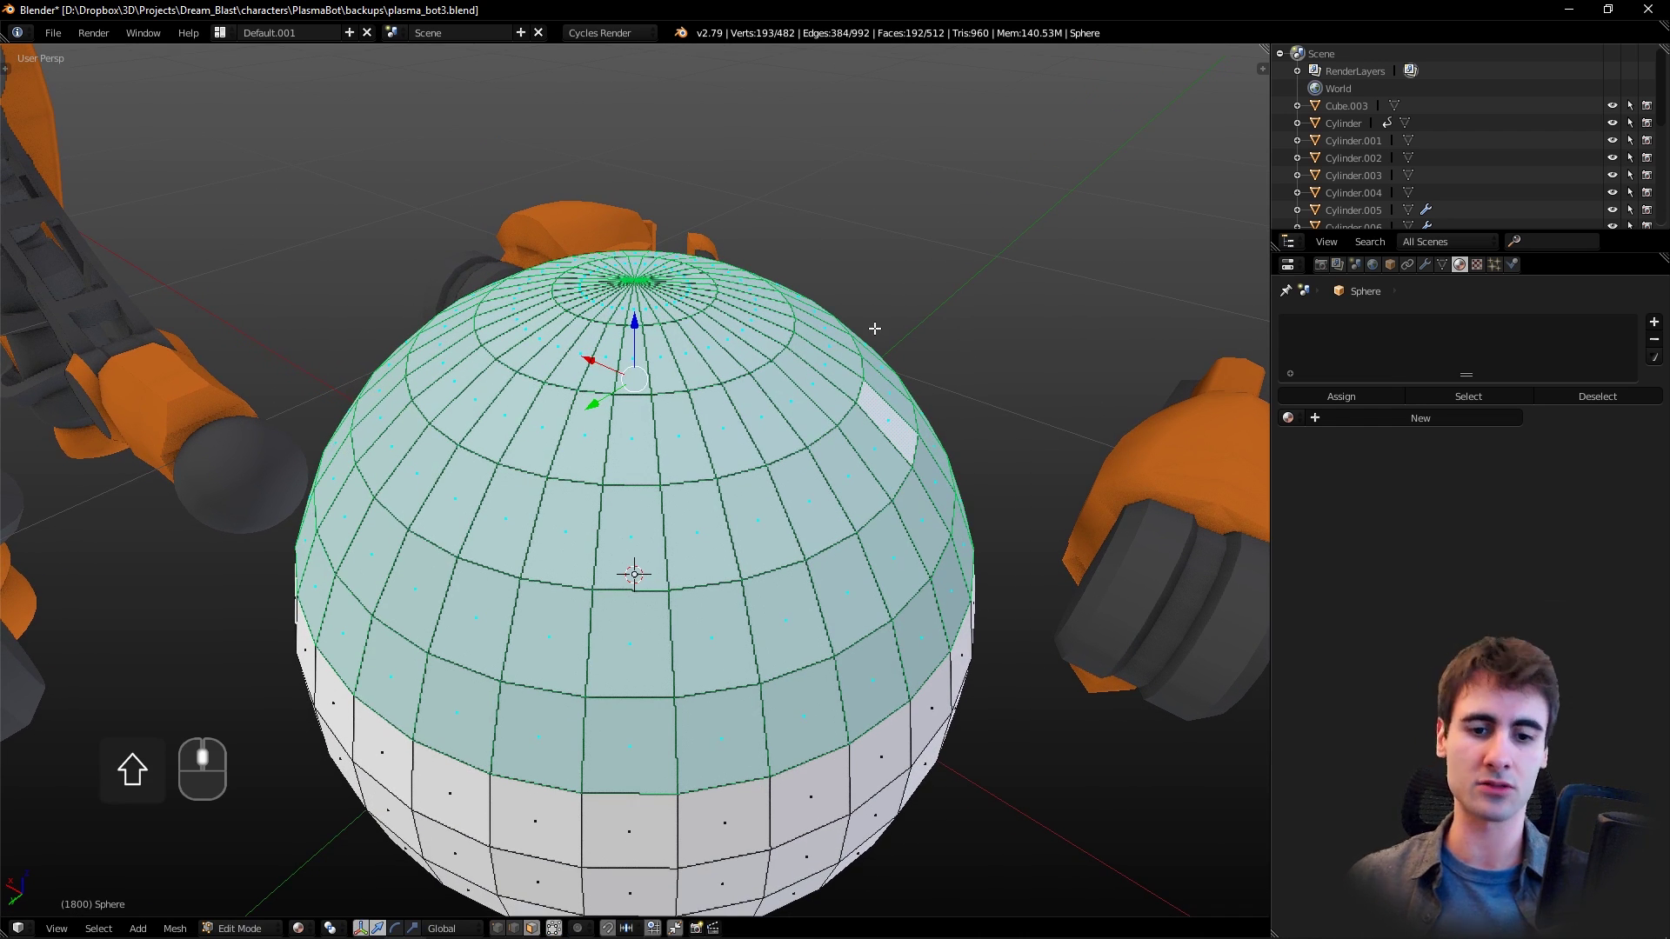
- Open the input preferences, expand the Mesh keymap under 3D View and maximize the window to reach the Select More and Select Less entries
key(ctrl+alt+u)
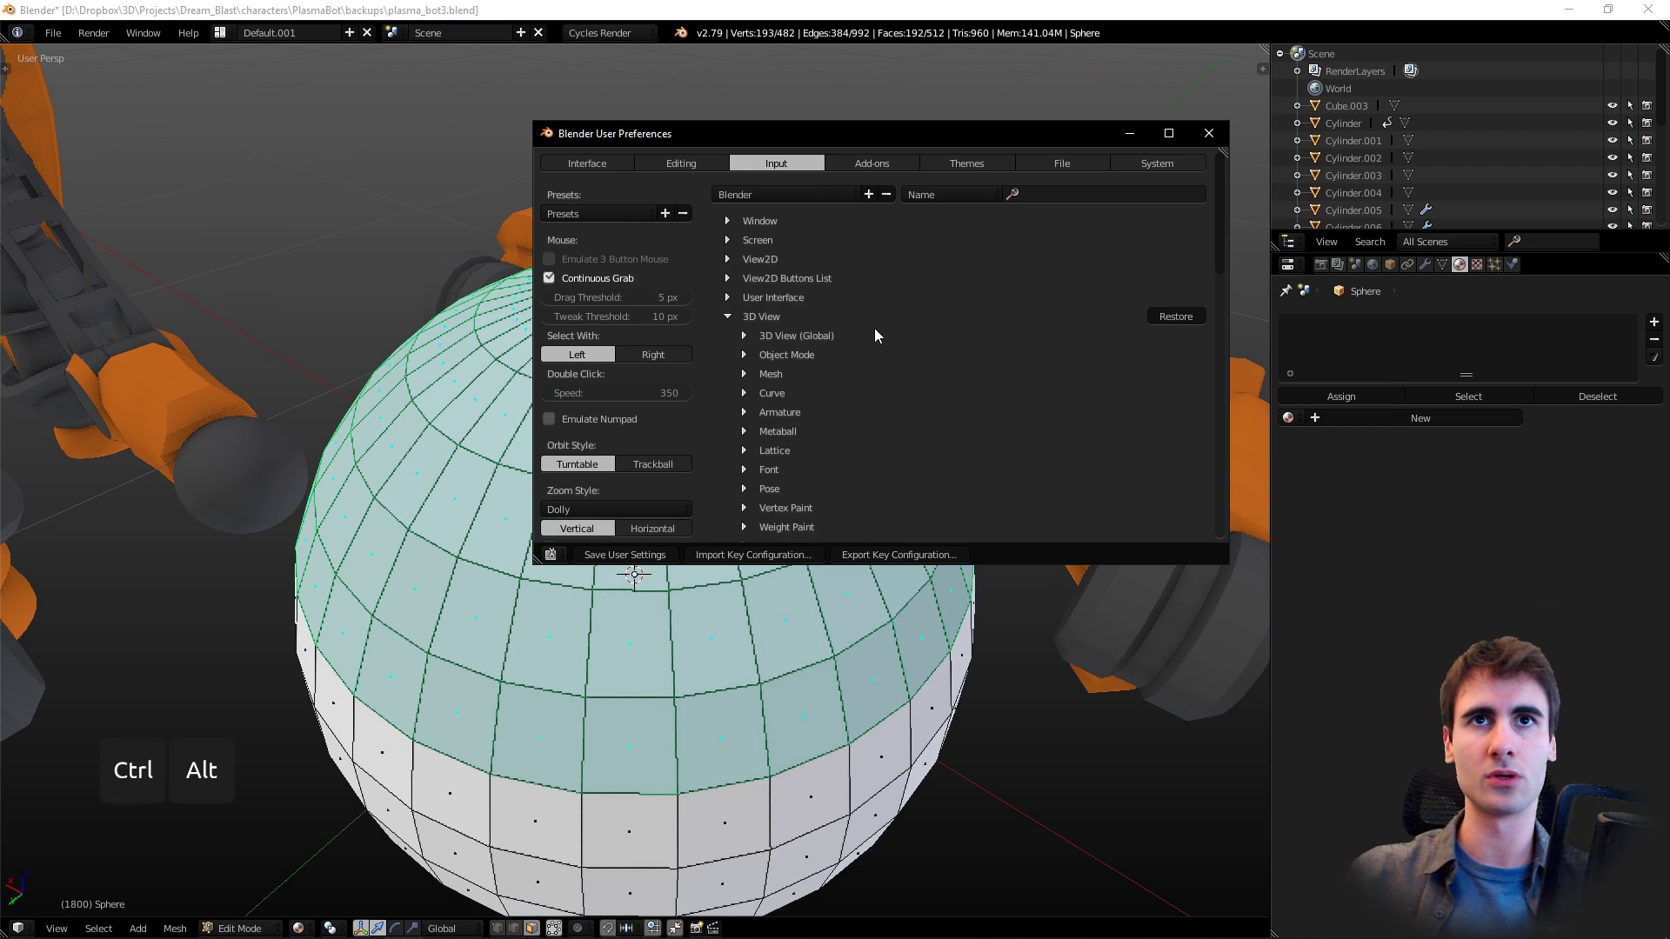
drag(901, 134, 878, 164)
scroll(842, 369, down, 2)
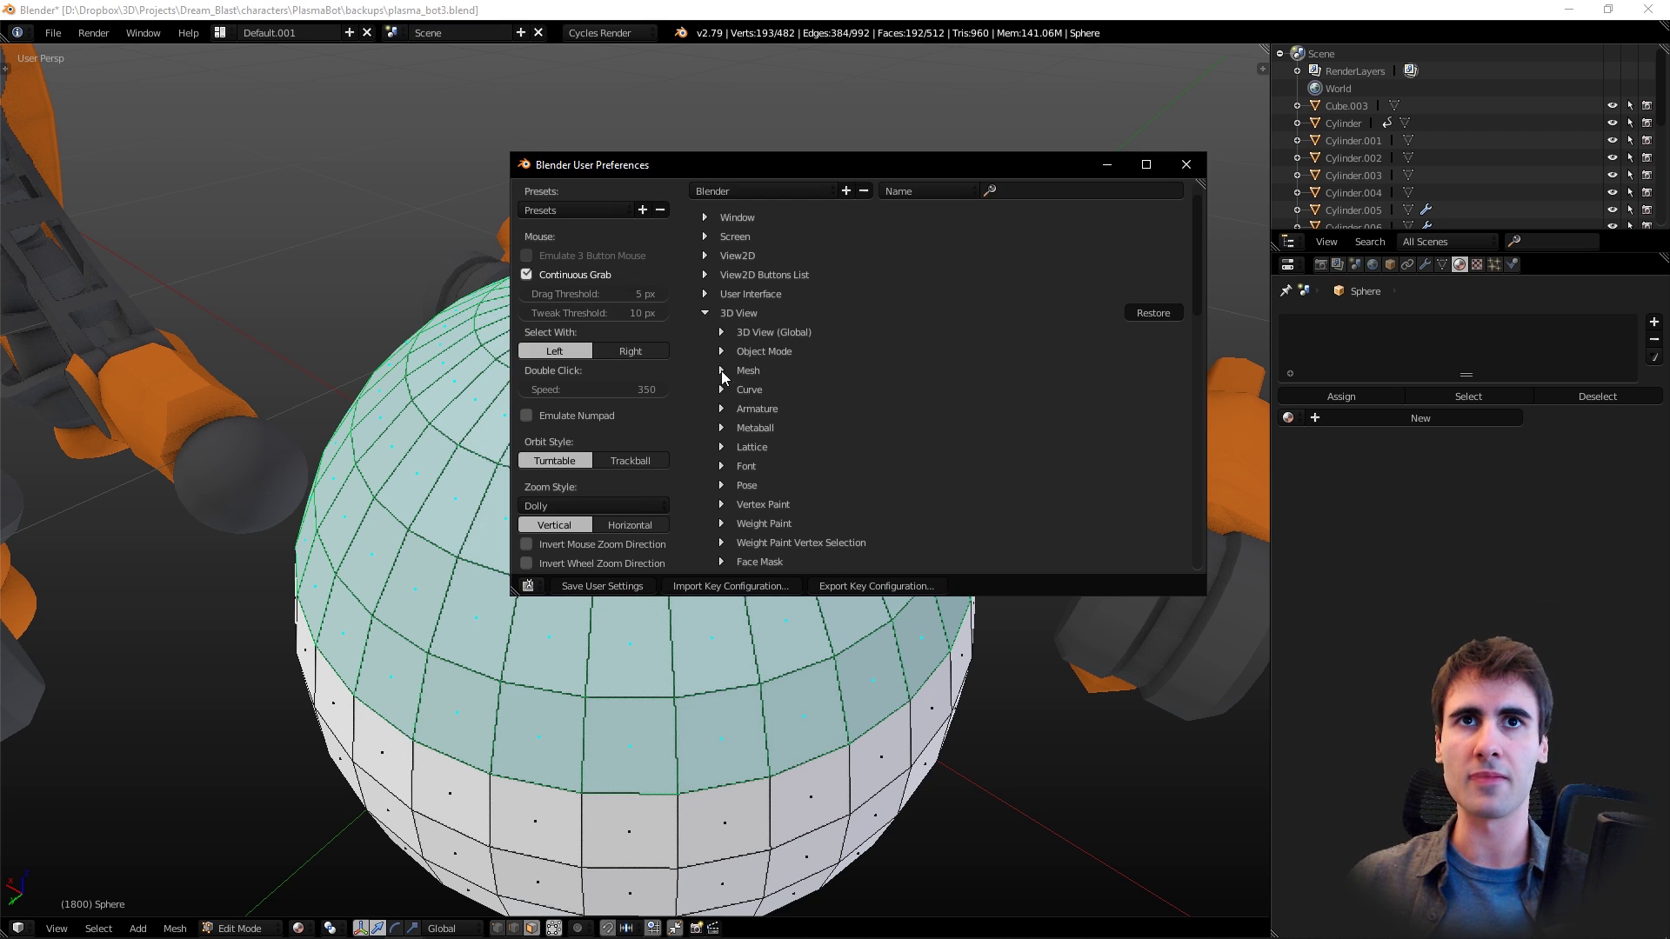
scroll(737, 317, up, 2)
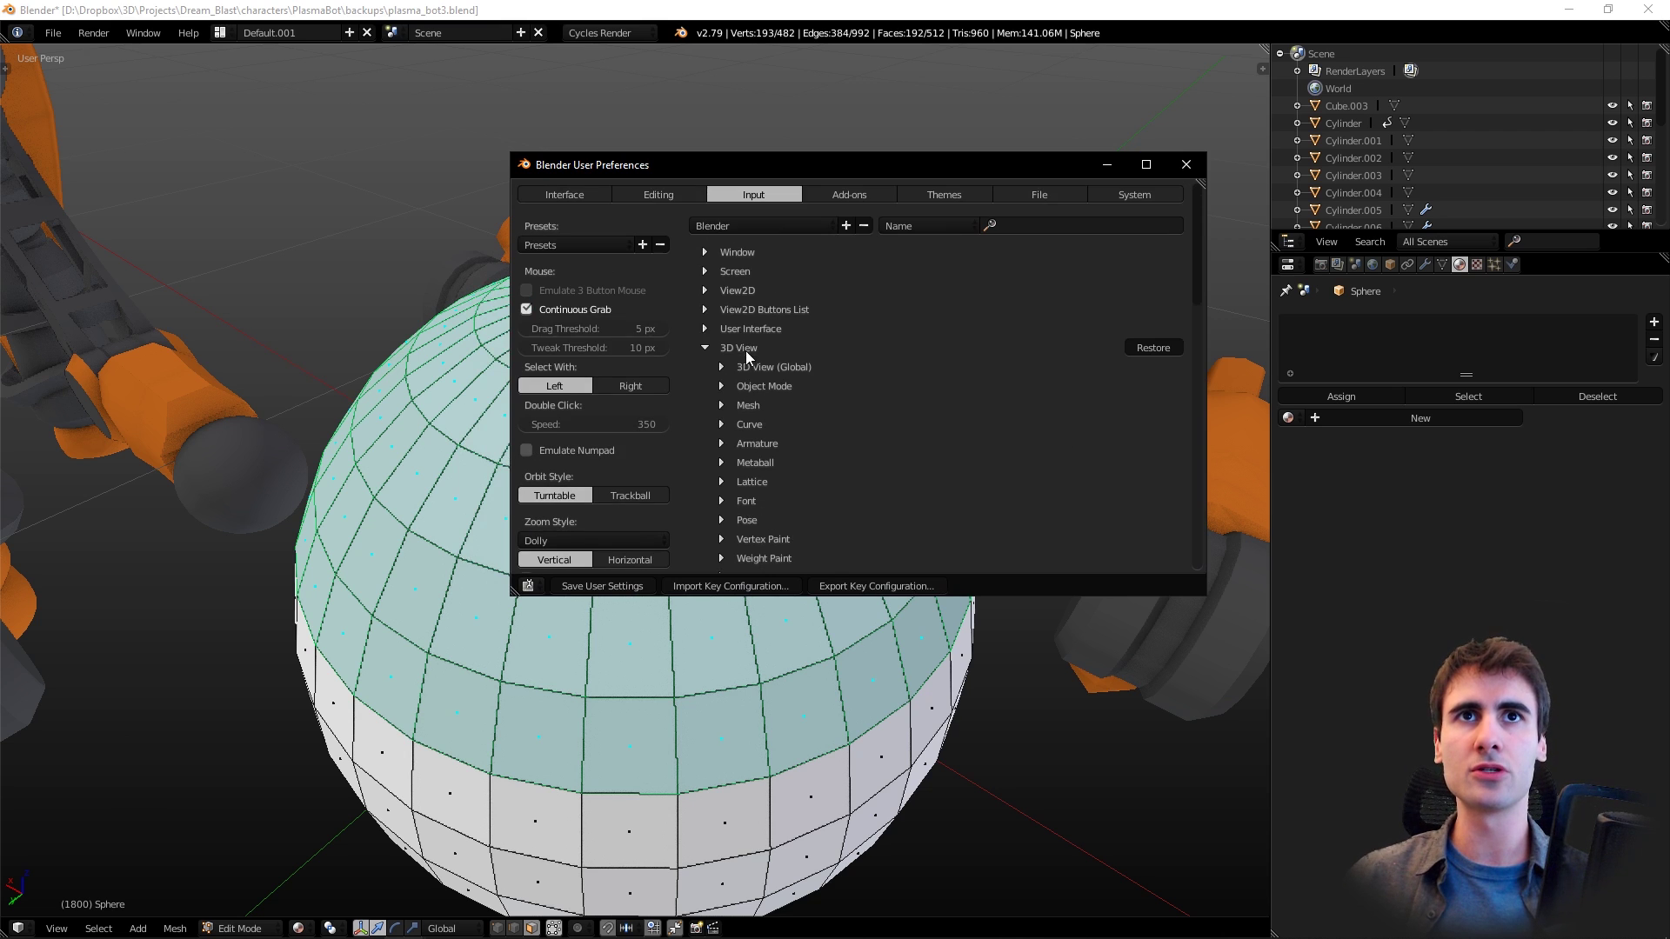
scroll(737, 374, down, 2)
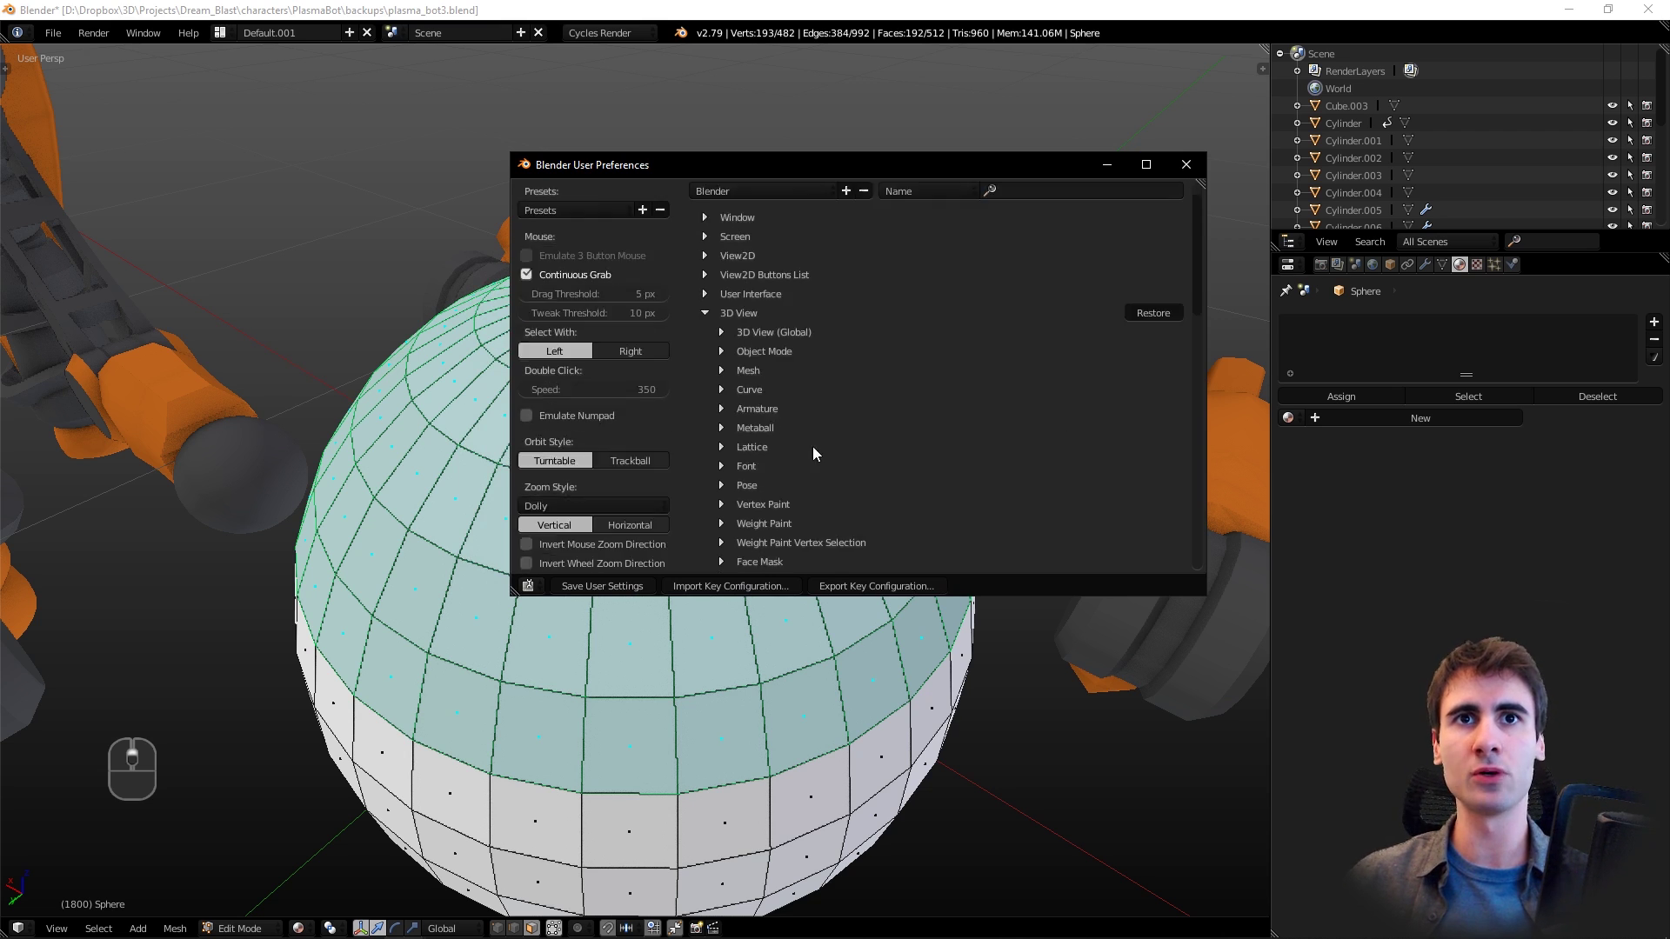
click(721, 374)
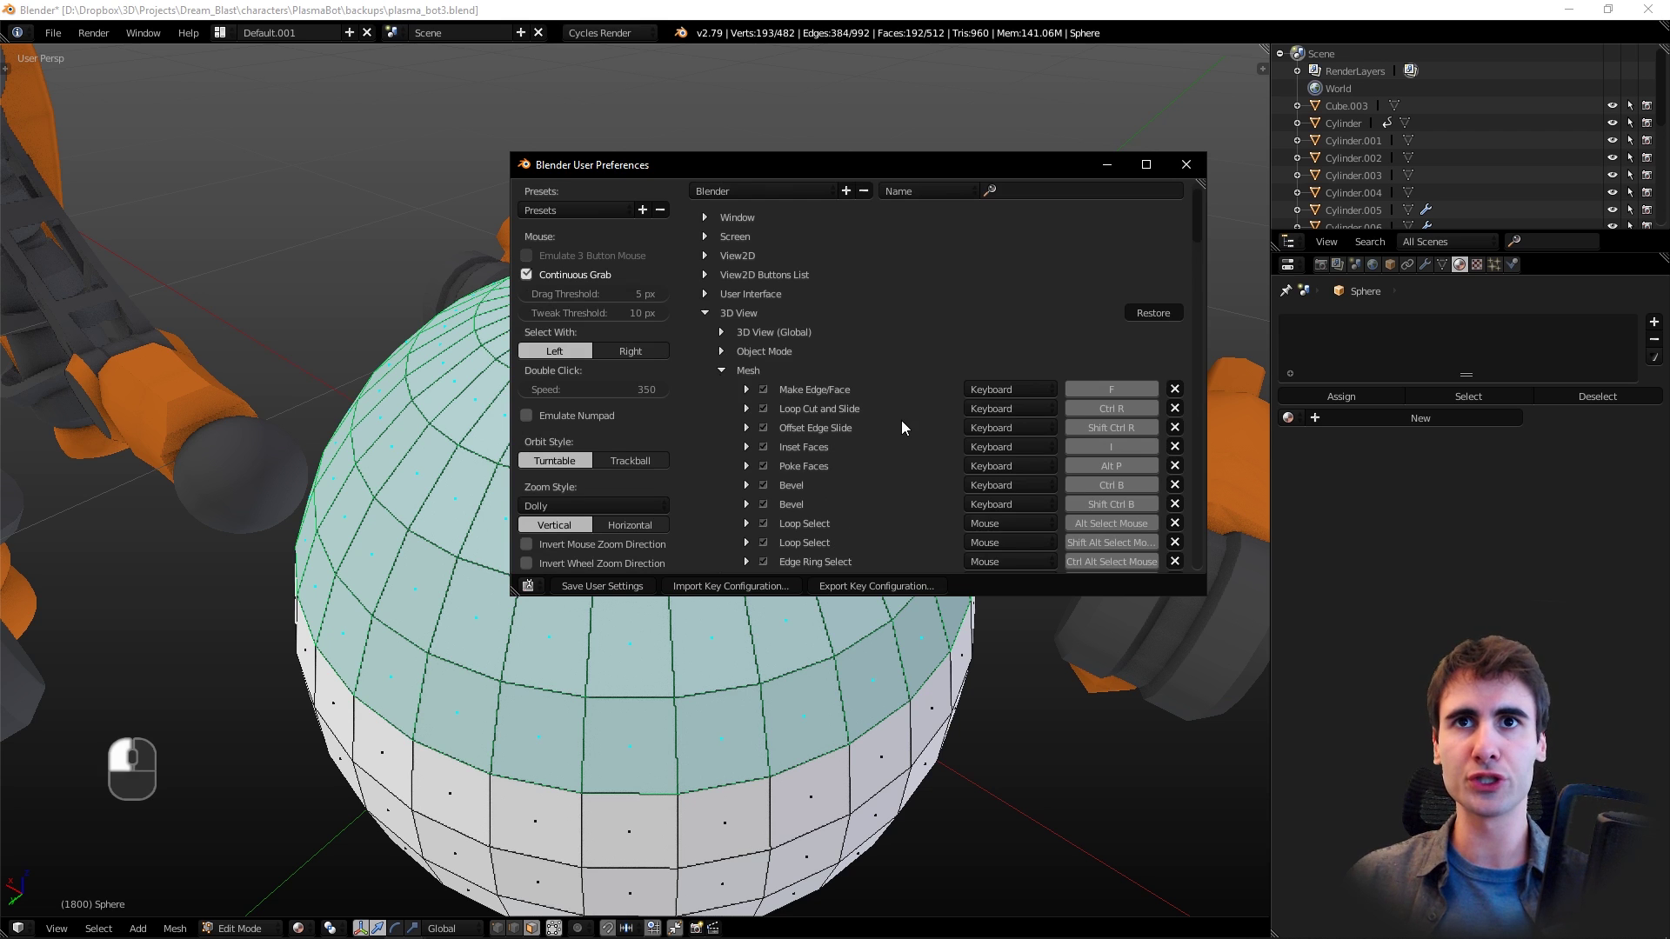
scroll(901, 420, down, 5)
scroll(875, 447, down, 2)
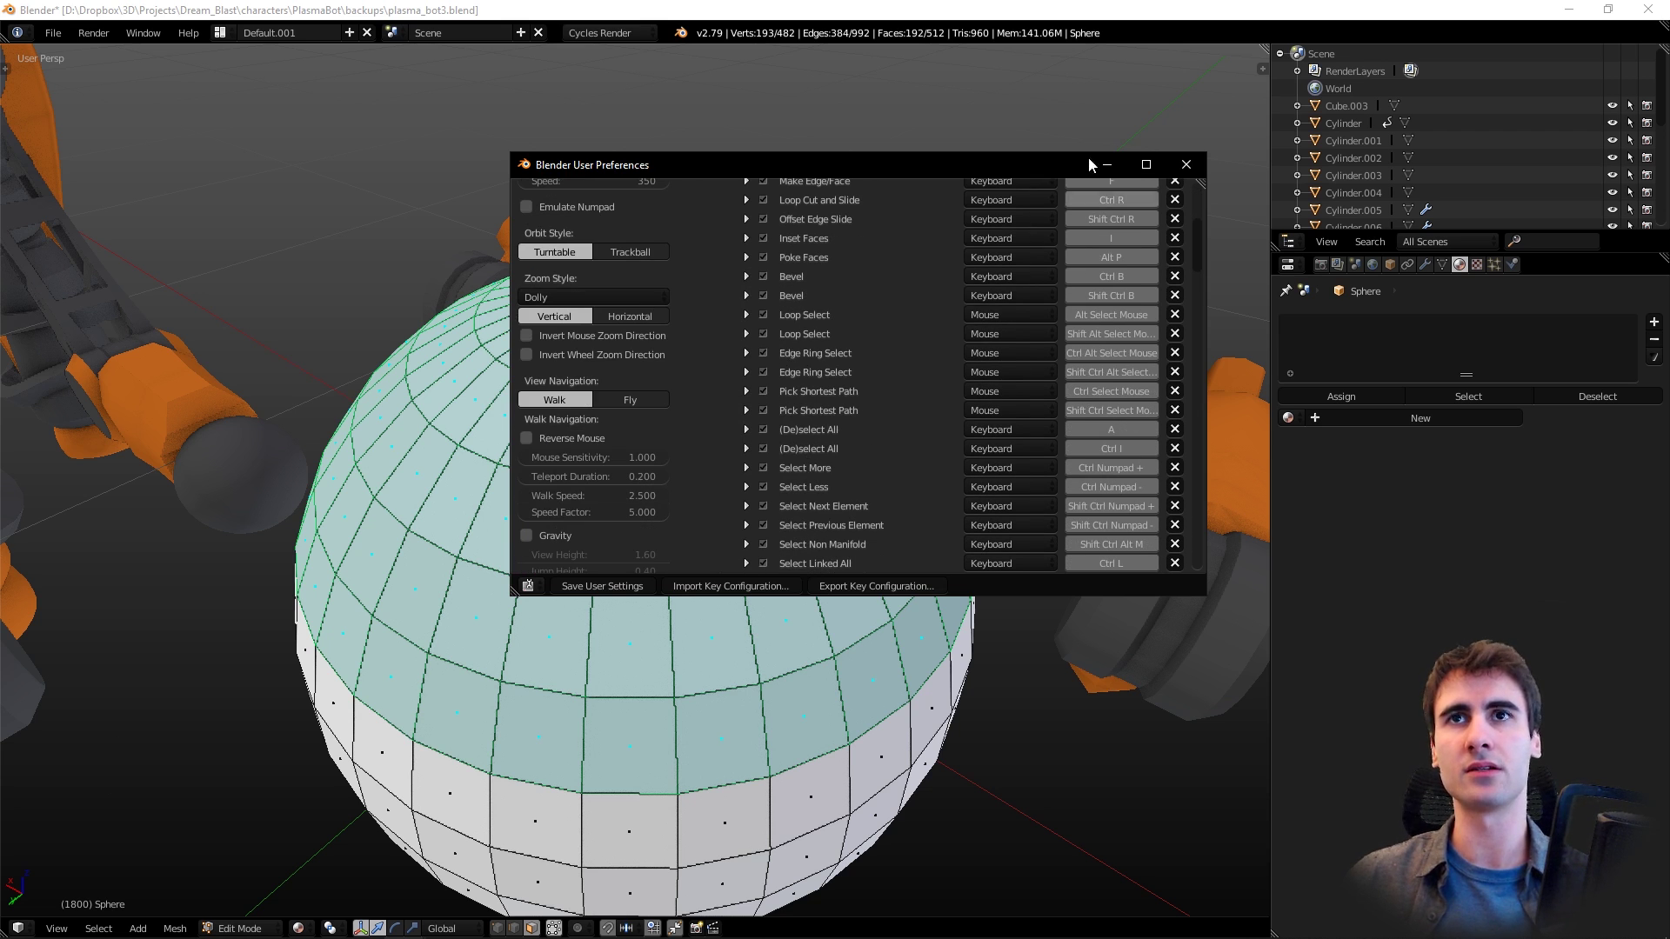
click(1146, 165)
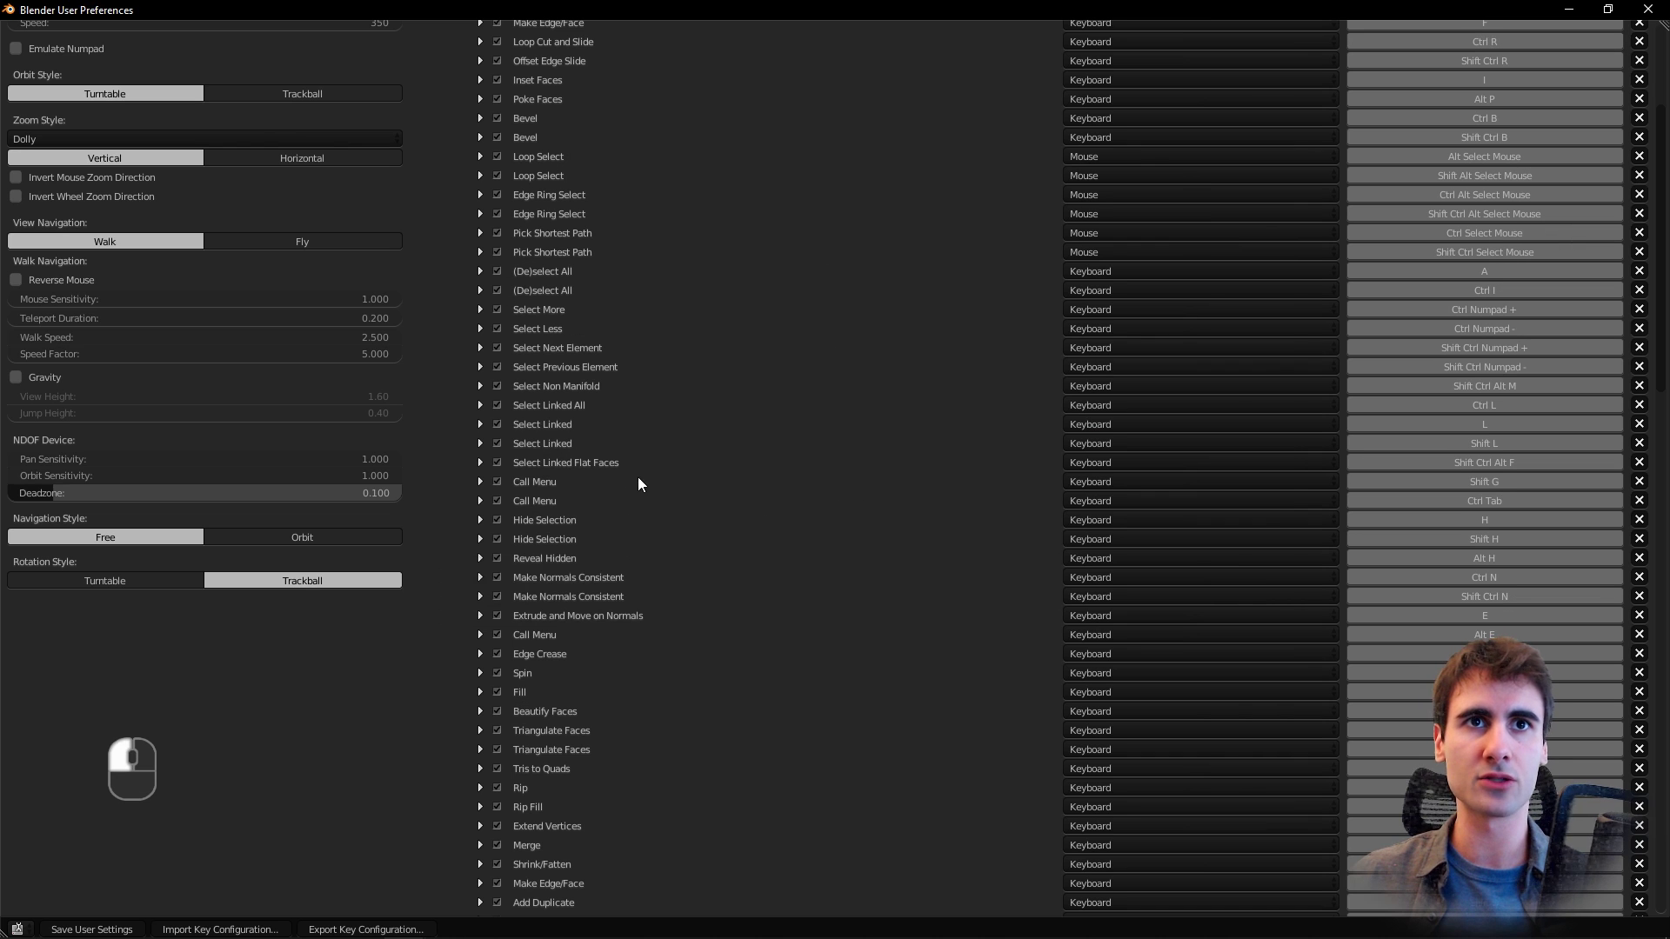
scroll(566, 533, up, 2)
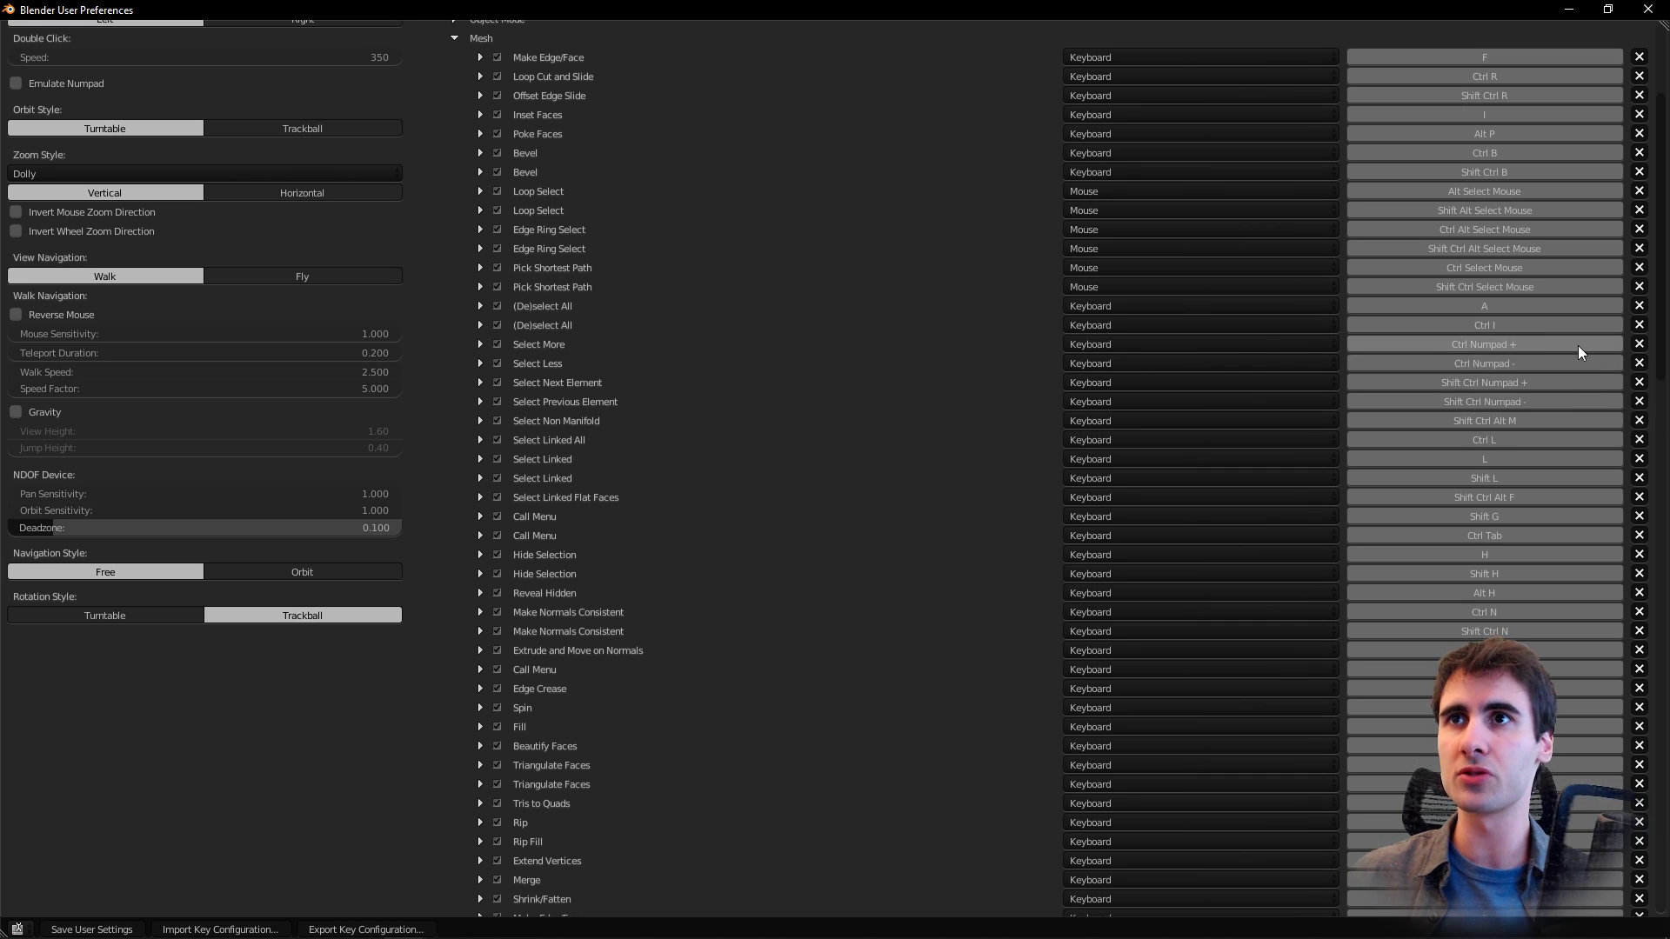
- Rebind the Select More shortcut to Ctrl Wheel Up
click(1530, 344)
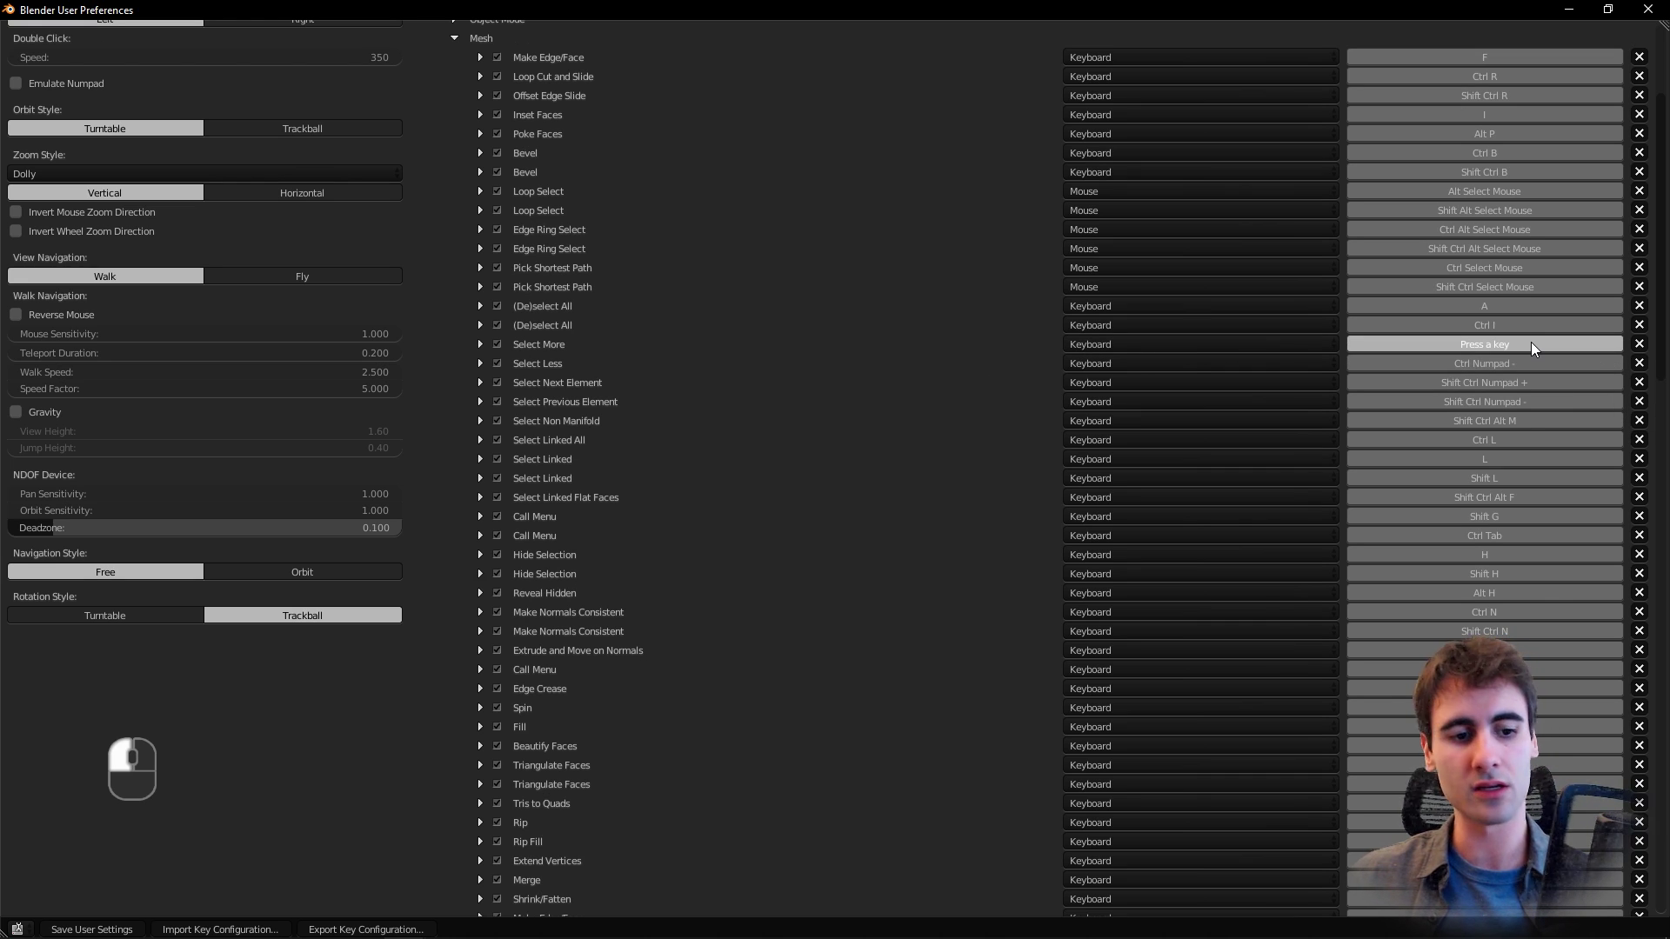
key(ctrl)
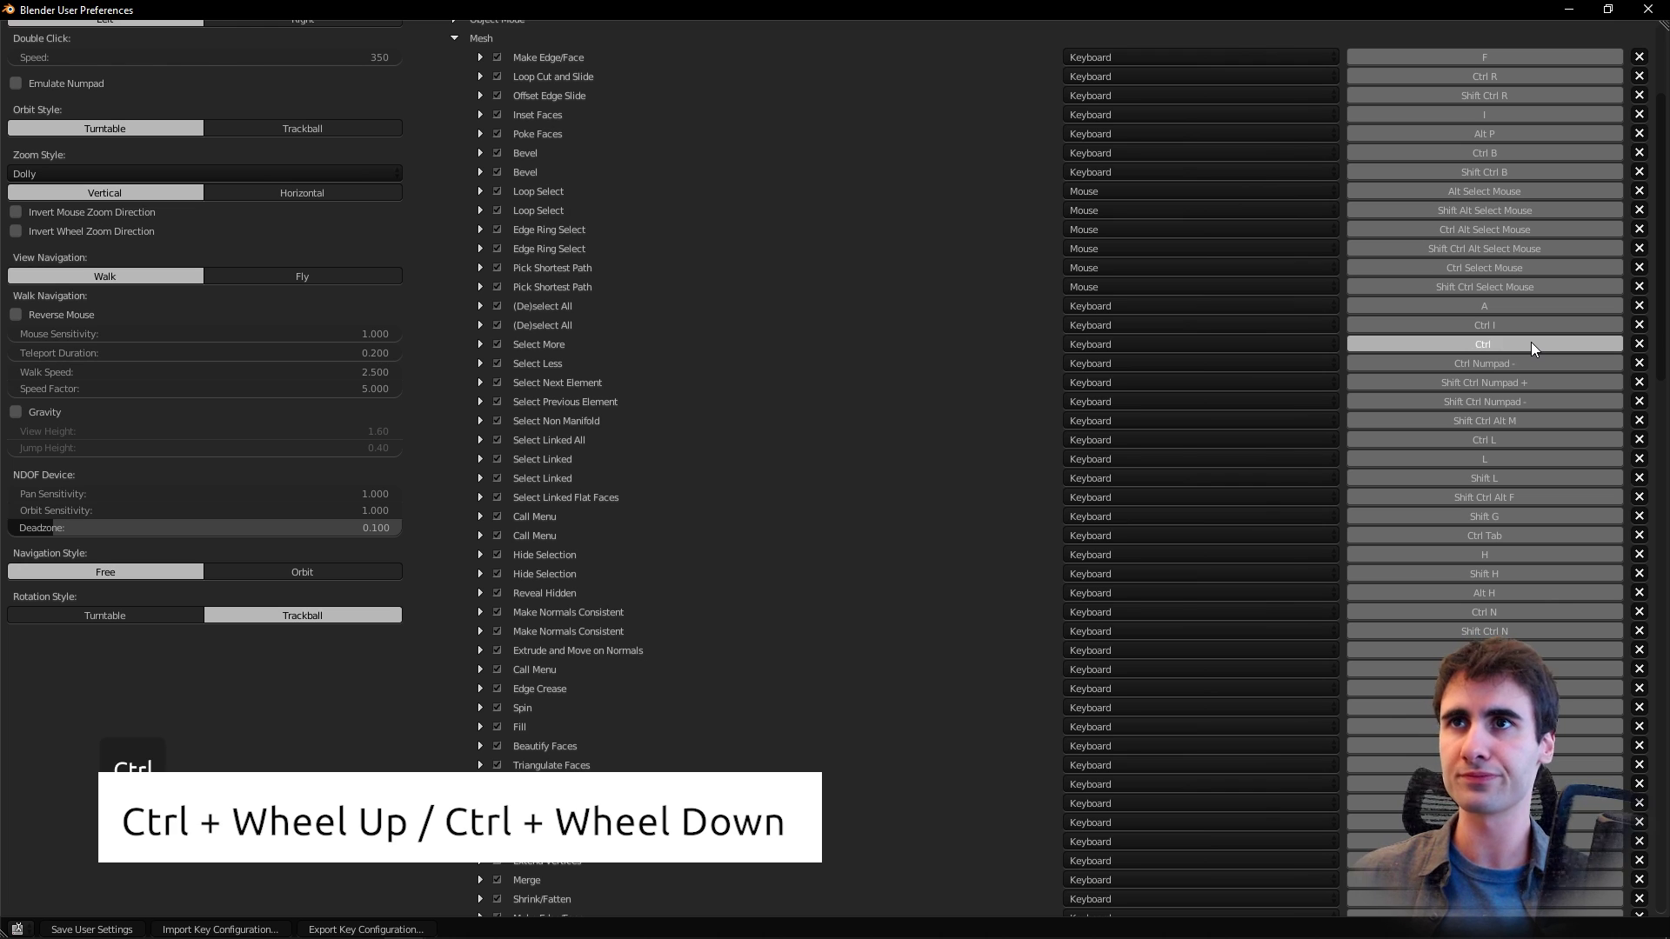
ctrl+scroll(1531, 342, up, 1)
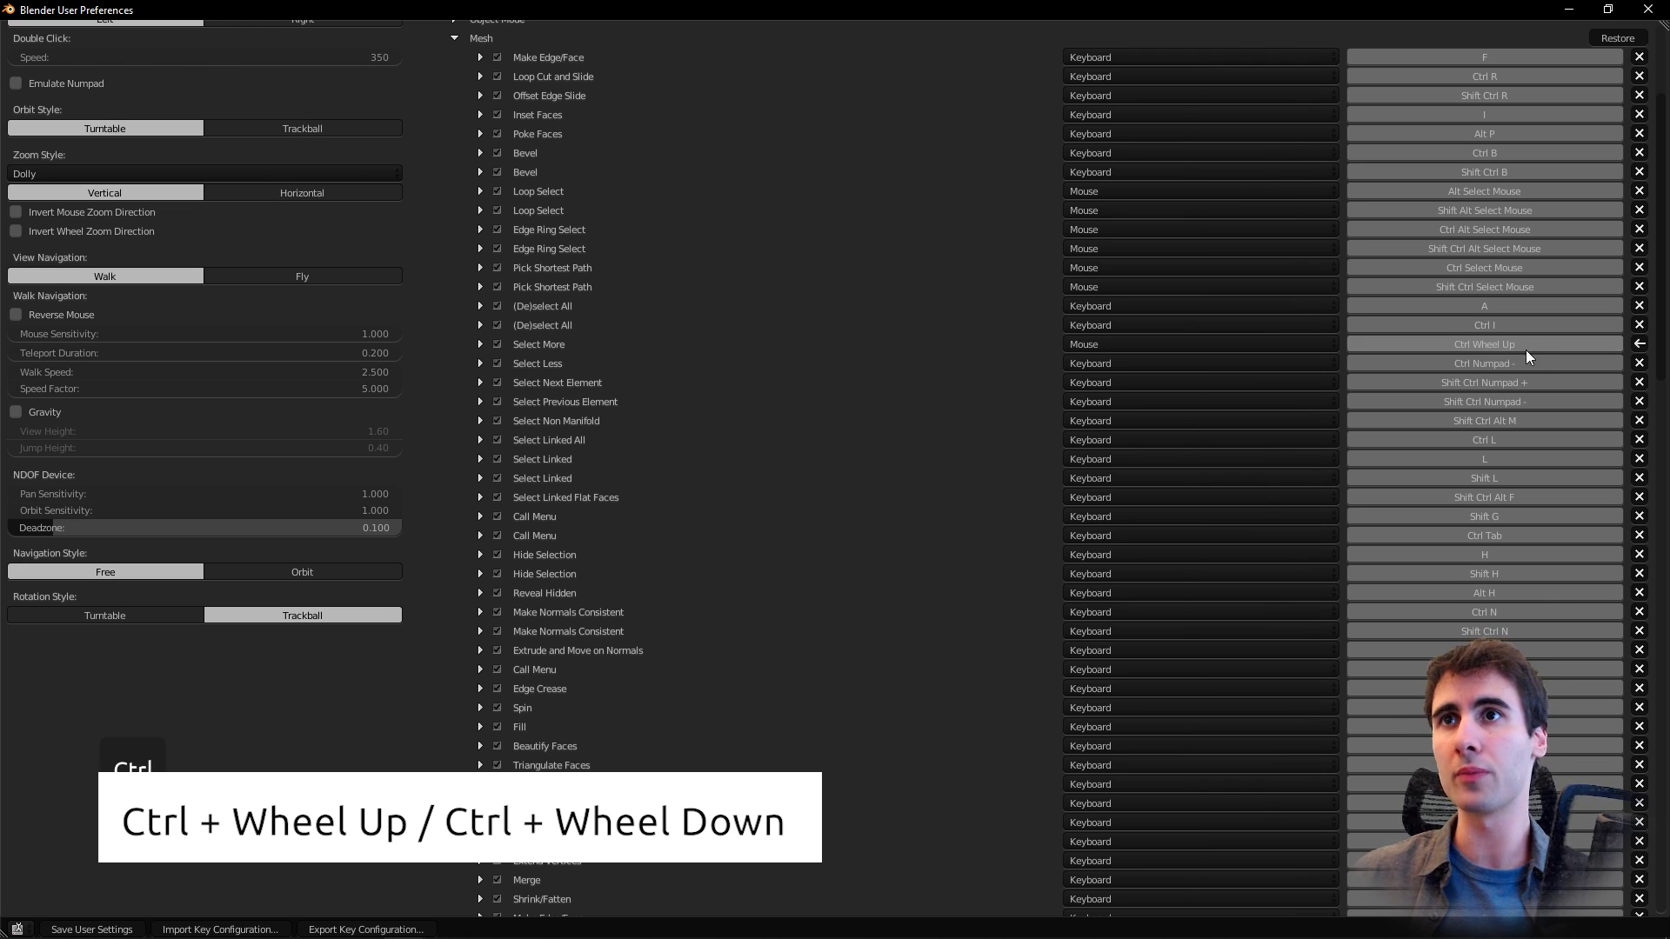
- Rebind the Select Less shortcut to Ctrl Wheel Down, save the user settings and close the preferences
click(1522, 362)
key(ctrl)
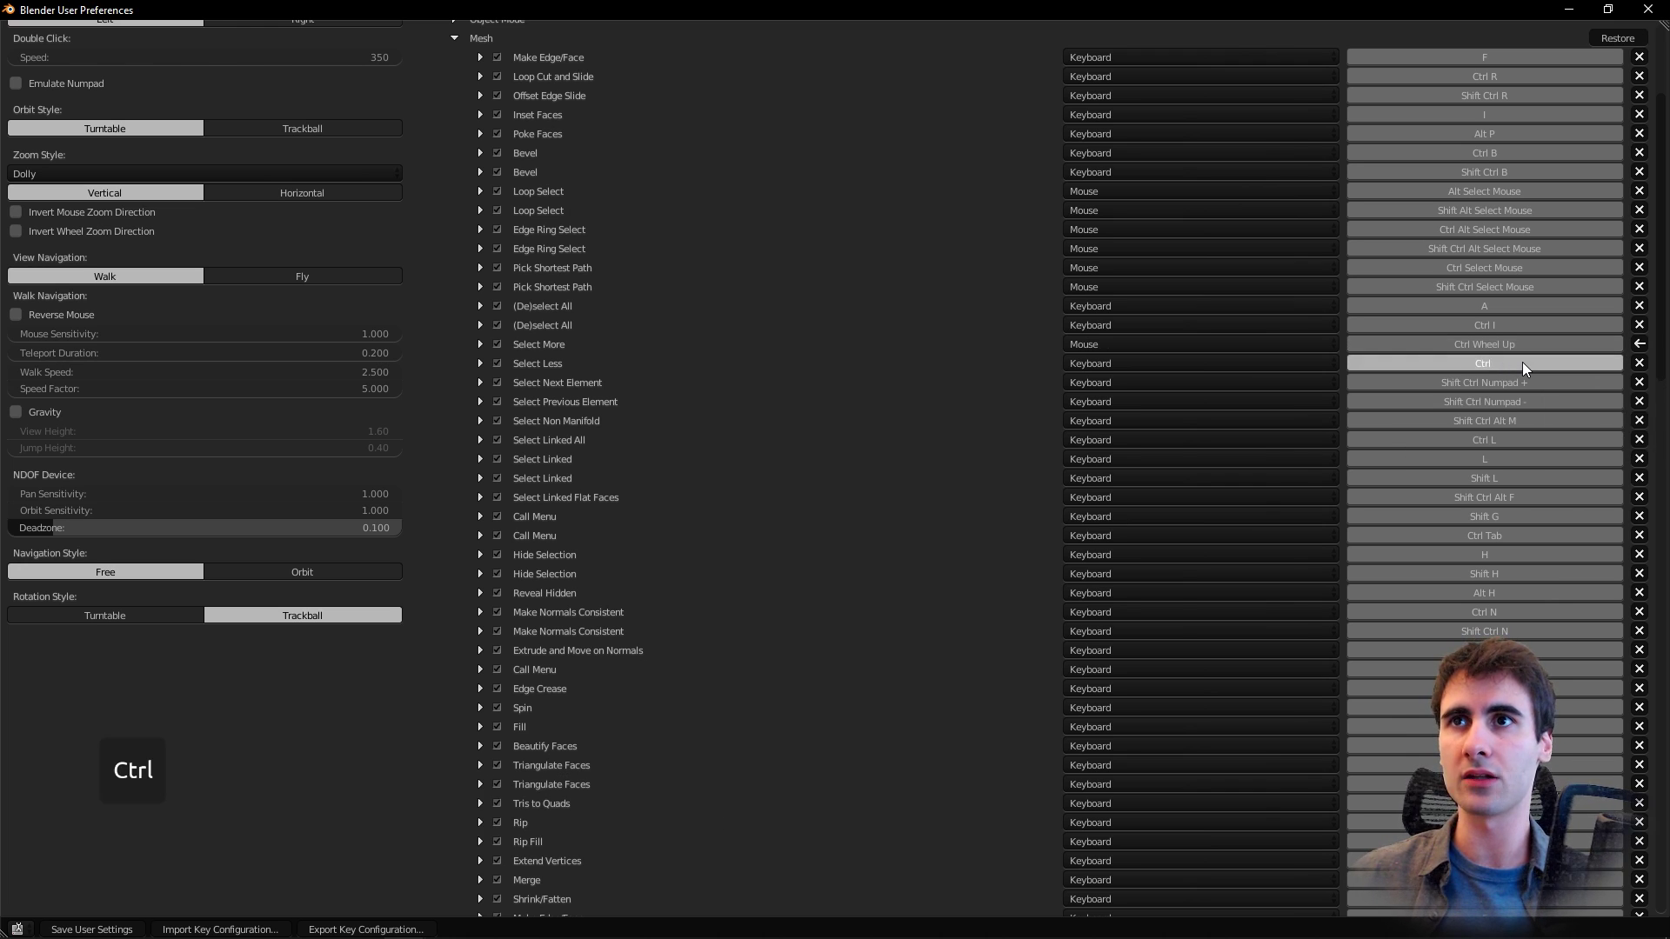
ctrl+scroll(1521, 362, down, 1)
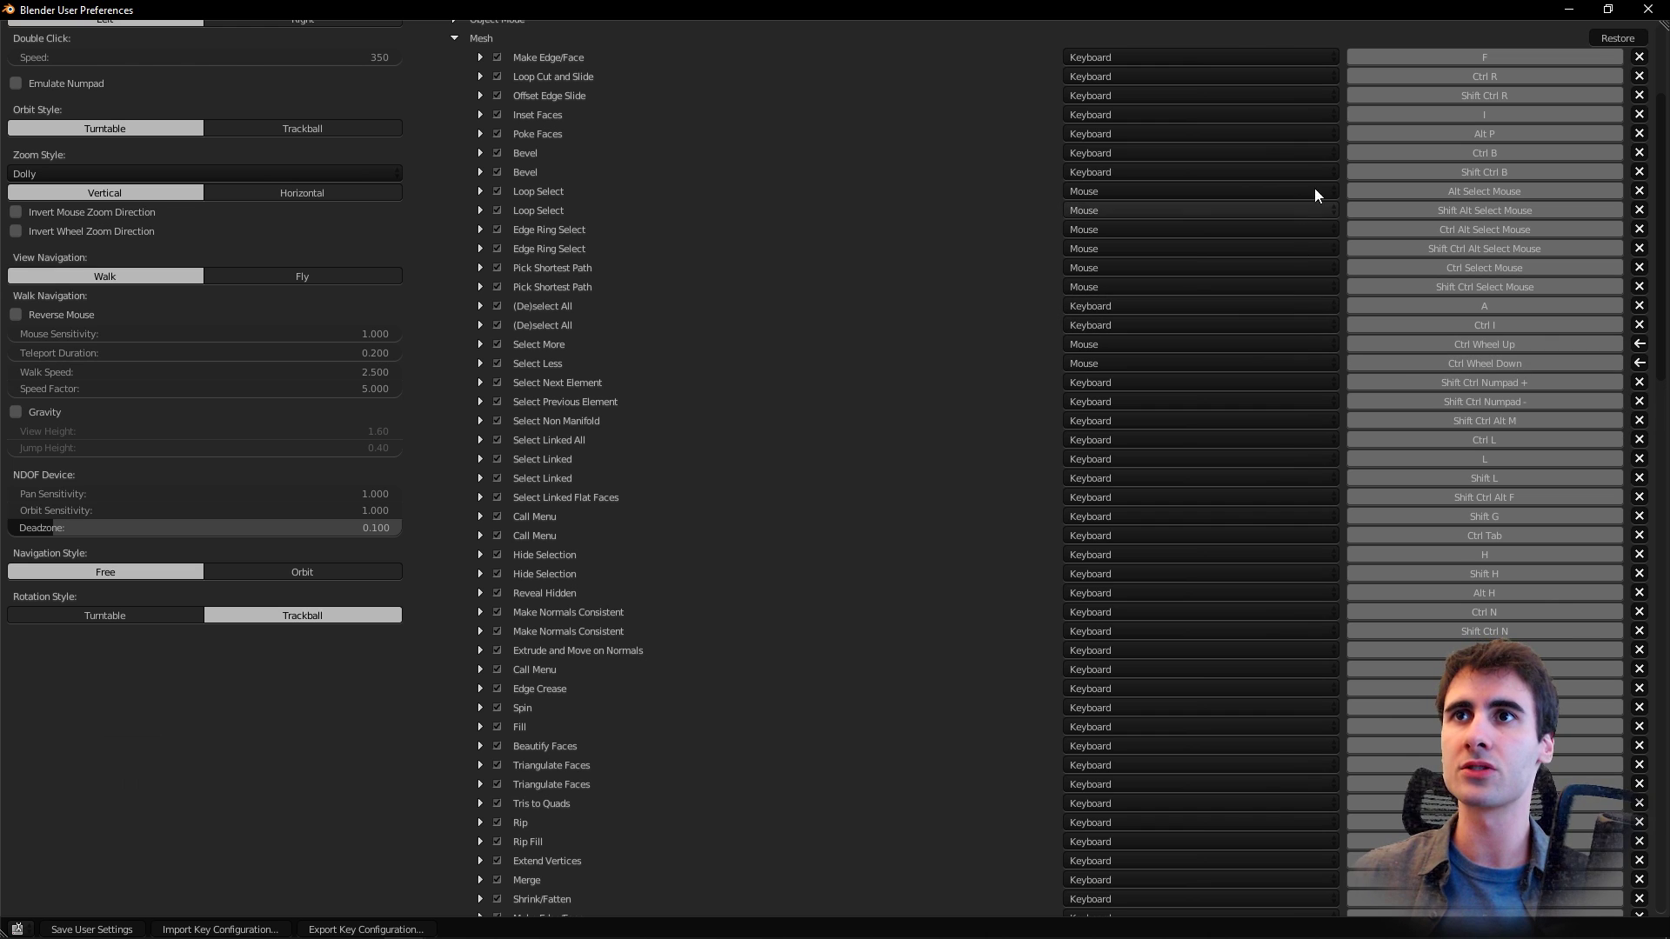
click(92, 929)
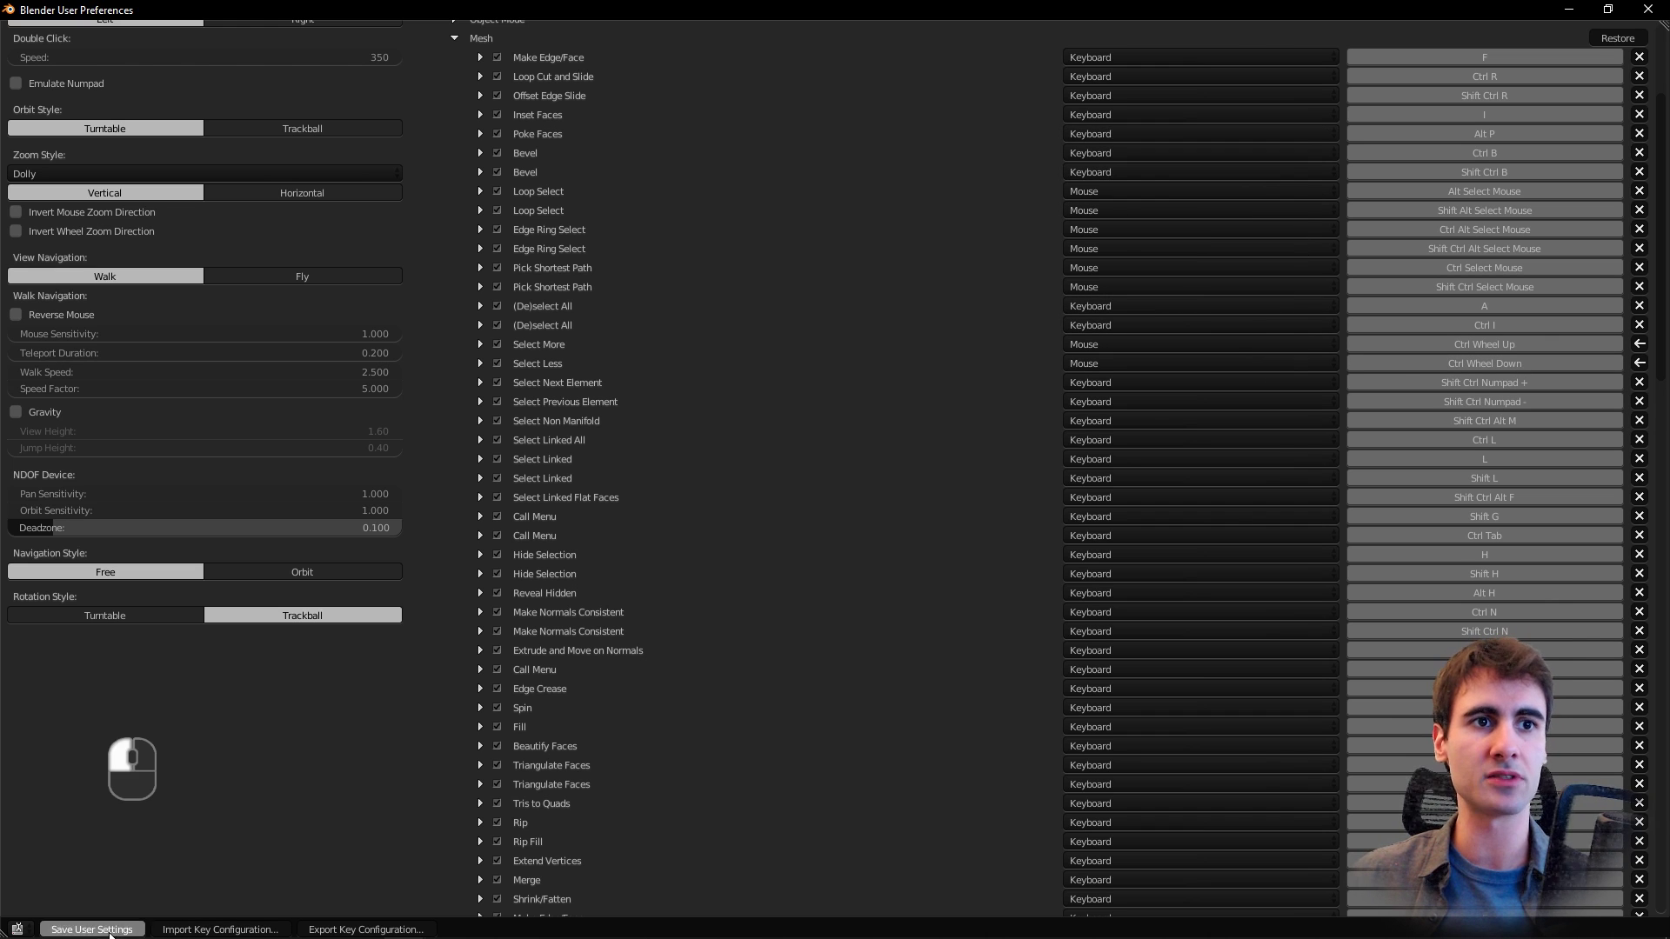
click(1651, 10)
- Use the new wheel shortcuts to repeatedly shrink and grow the sphere's face selection, ending at the upper four rings
ctrl+scroll(860, 487, up, 1)
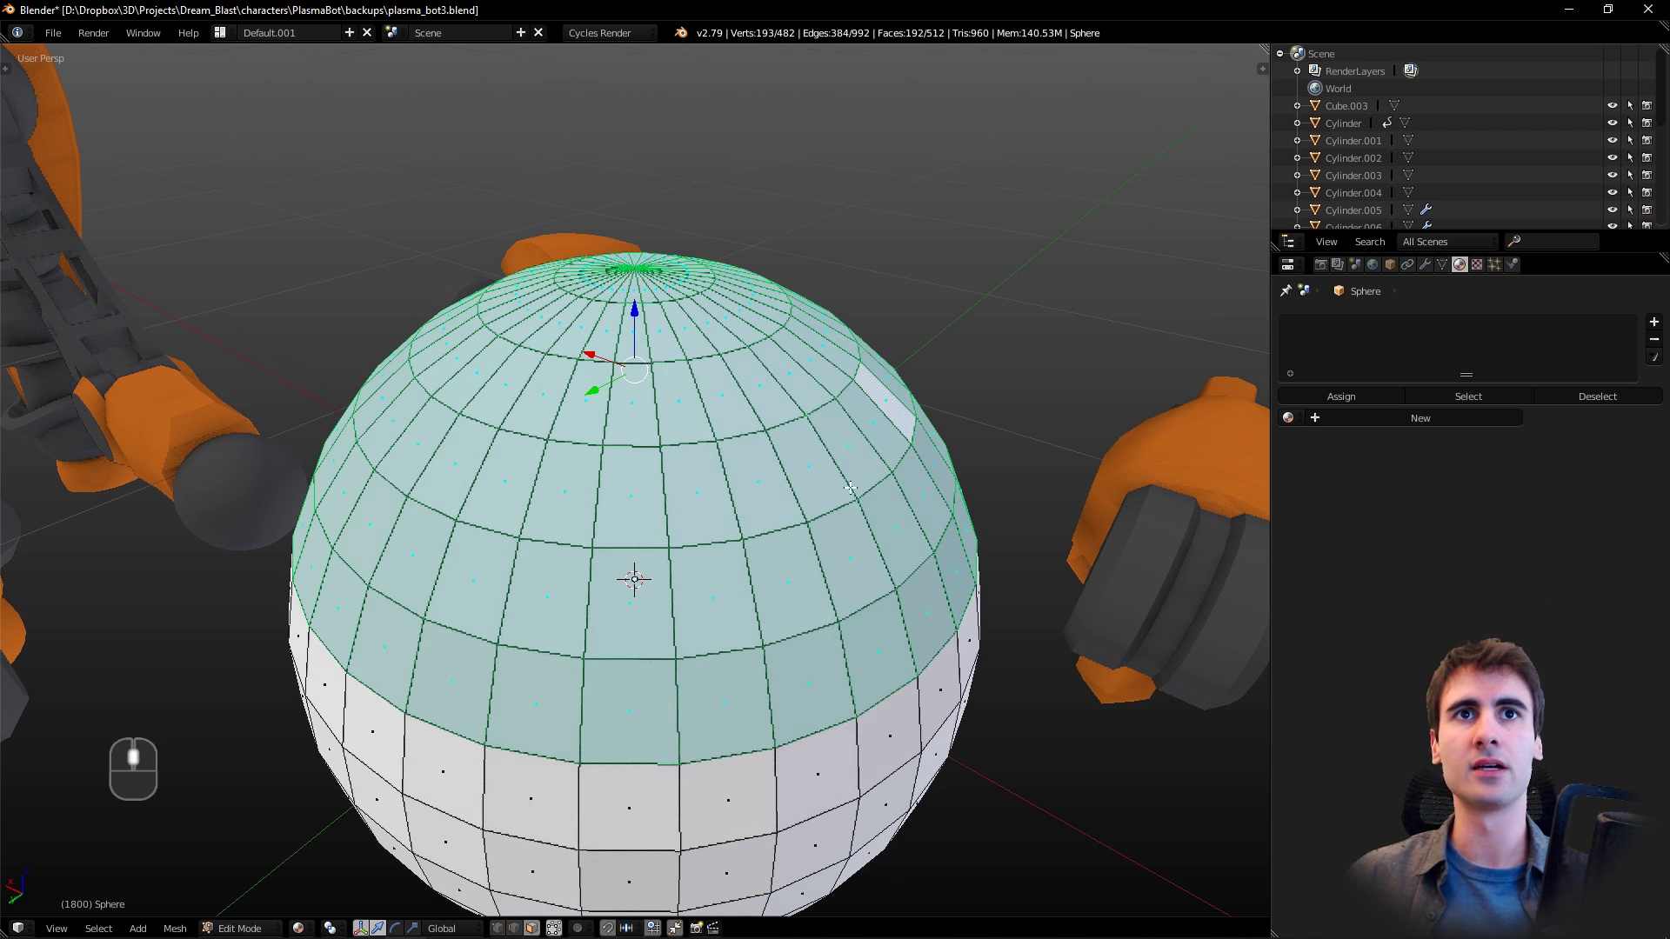
ctrl+scroll(860, 486, up, 1)
ctrl+scroll(860, 486, down, 6)
ctrl+scroll(870, 489, up, 5)
ctrl+scroll(904, 497, down, 4)
ctrl+scroll(904, 497, up, 5)
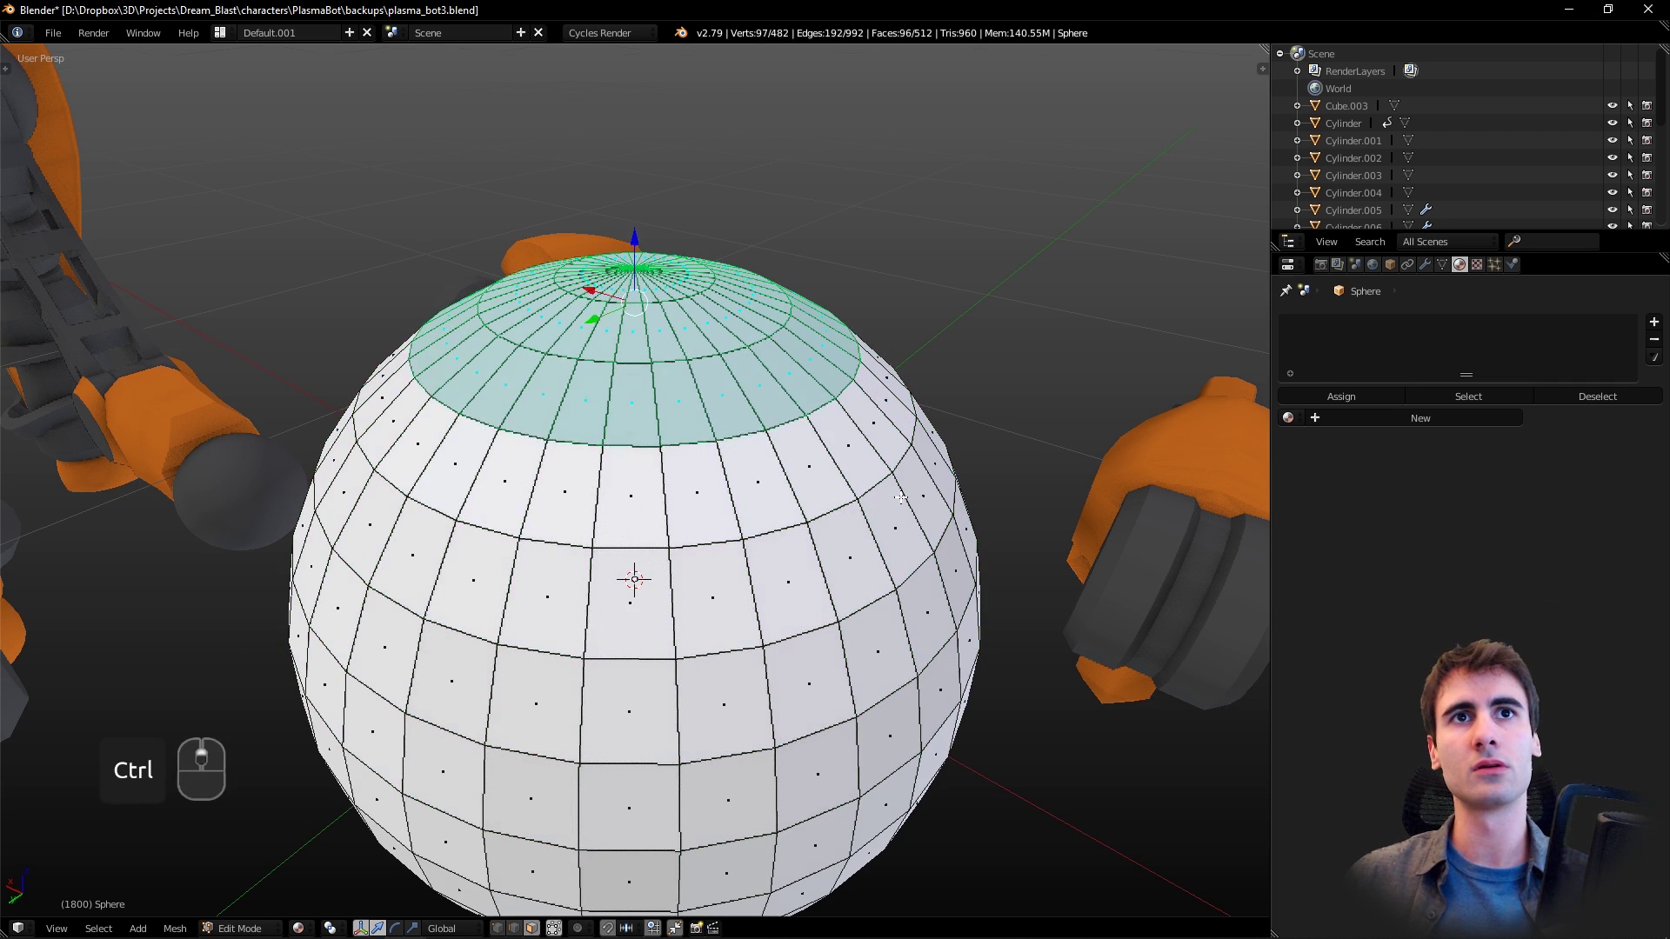
ctrl+scroll(900, 497, down, 1)
ctrl+scroll(900, 498, down, 5)
ctrl+scroll(900, 497, up, 5)
ctrl+scroll(896, 492, down, 2)
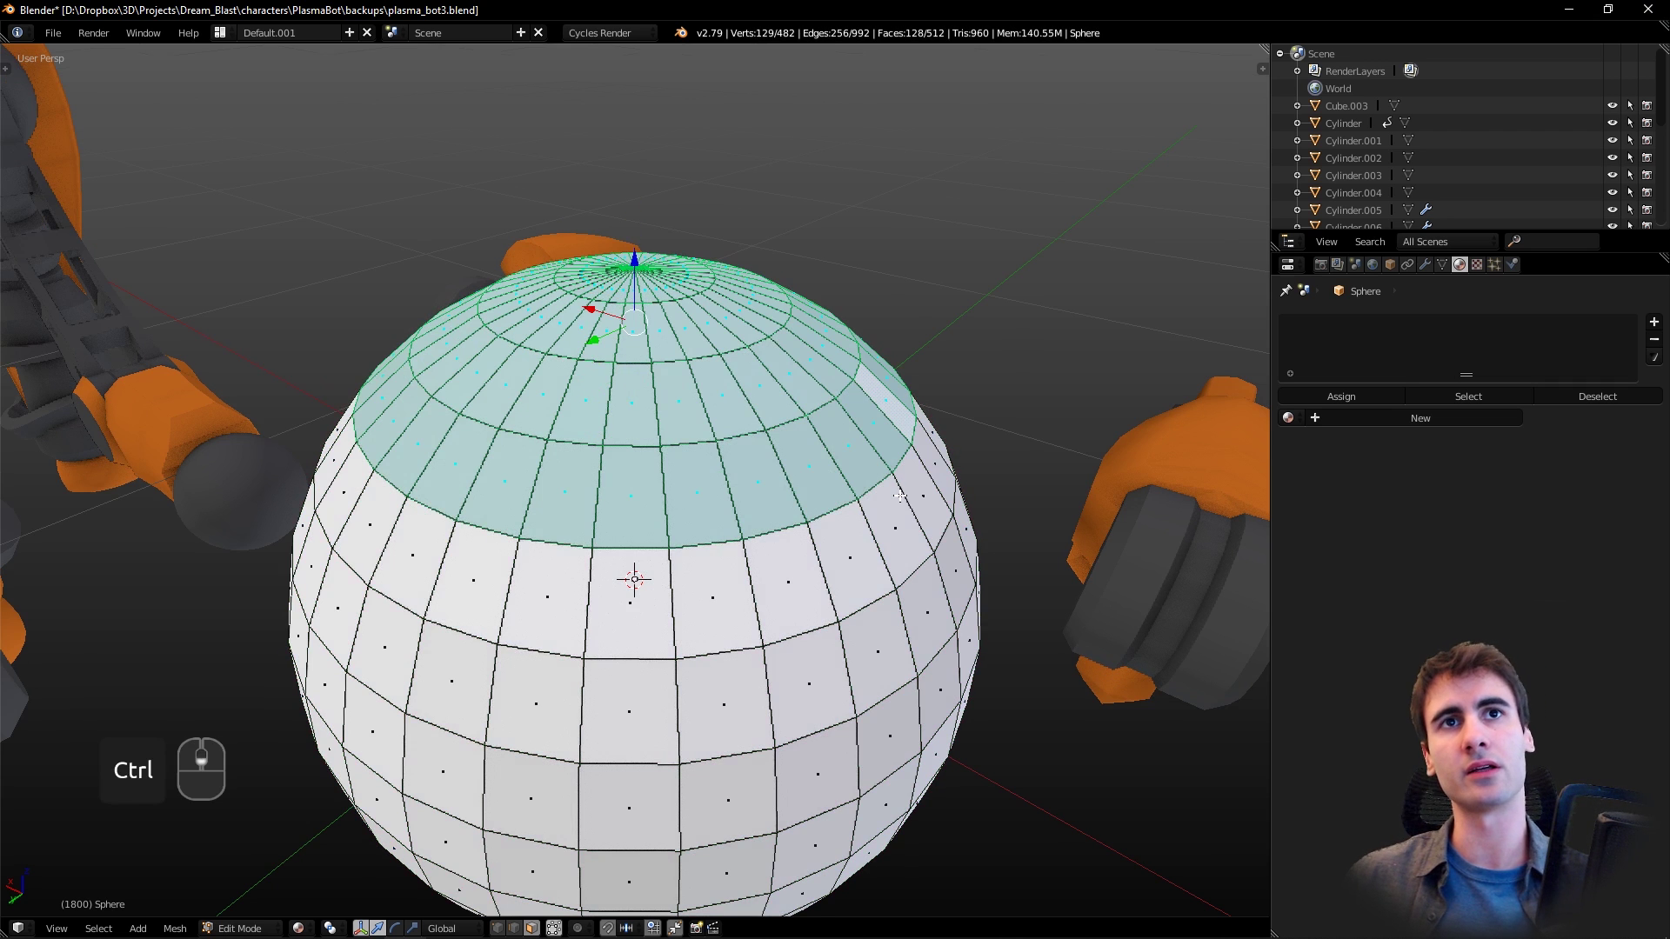
middle_drag(888, 479, 872, 508)
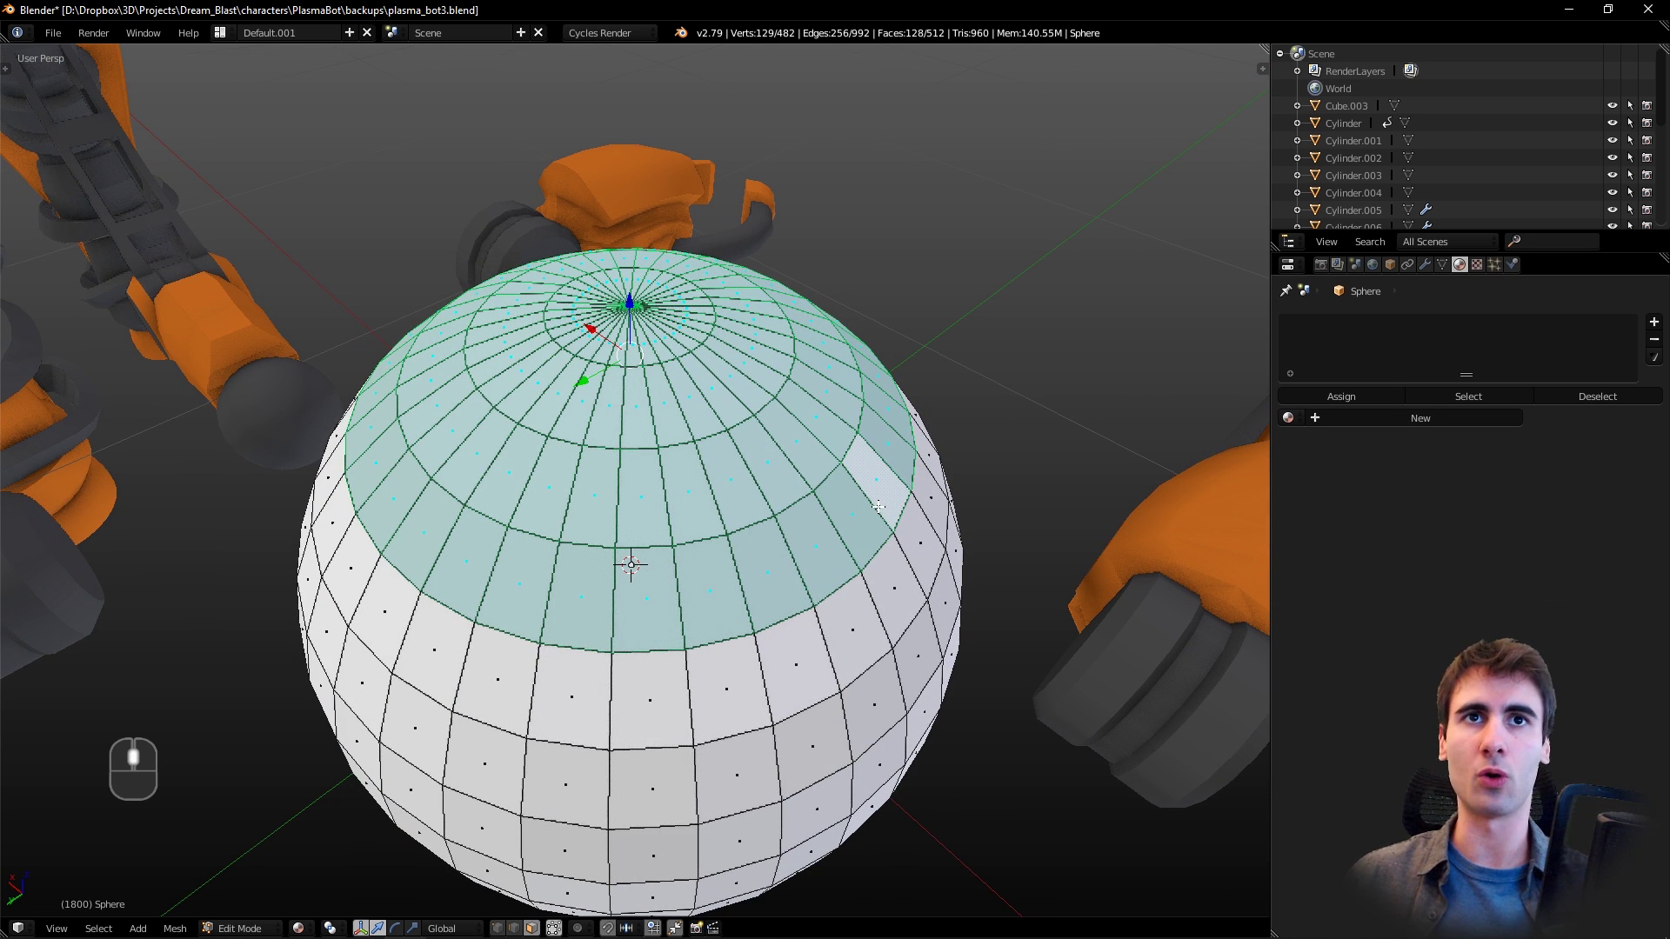
middle_drag(1014, 571, 942, 574)
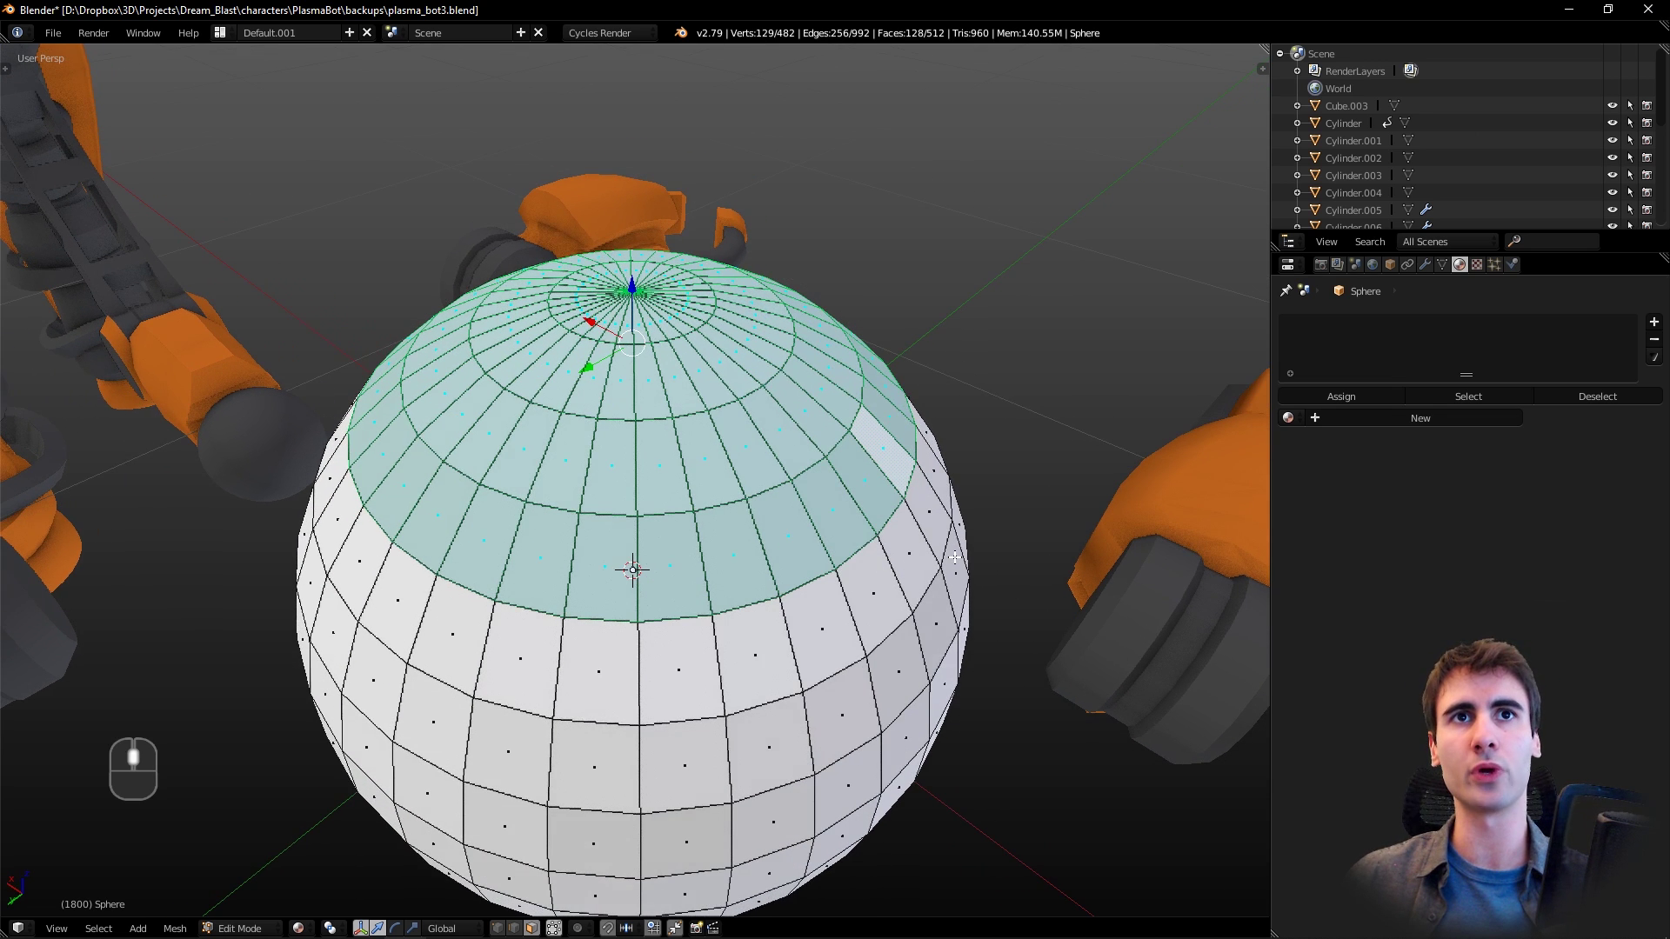
key(ctrl)
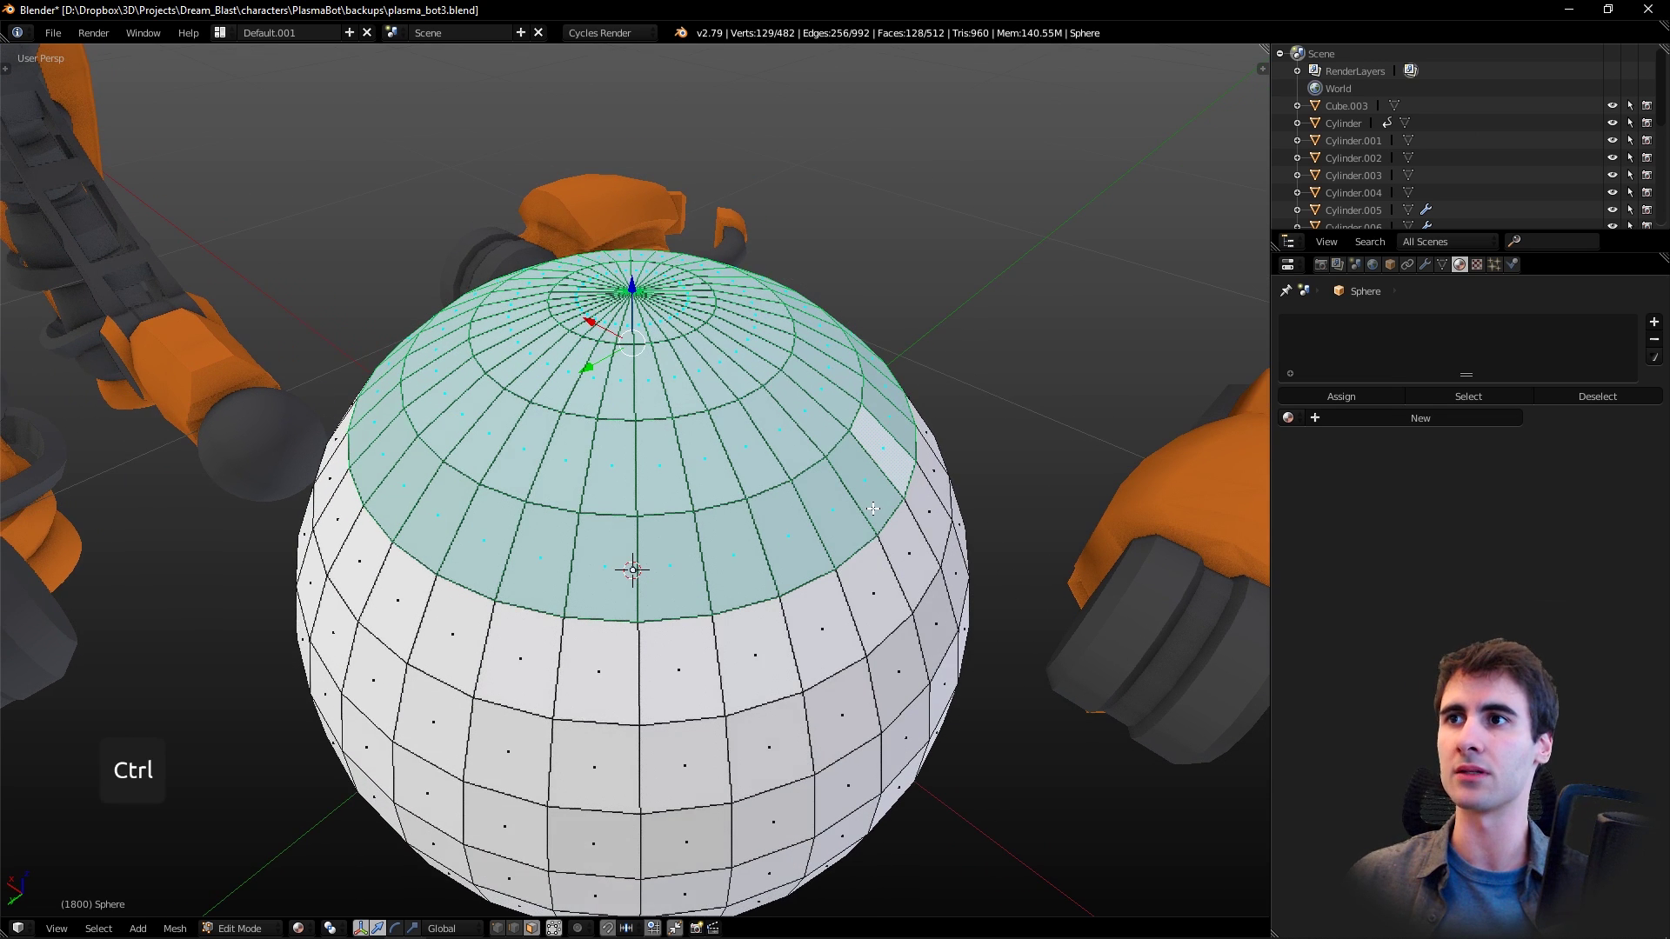
middle_drag(872, 508, 913, 470)
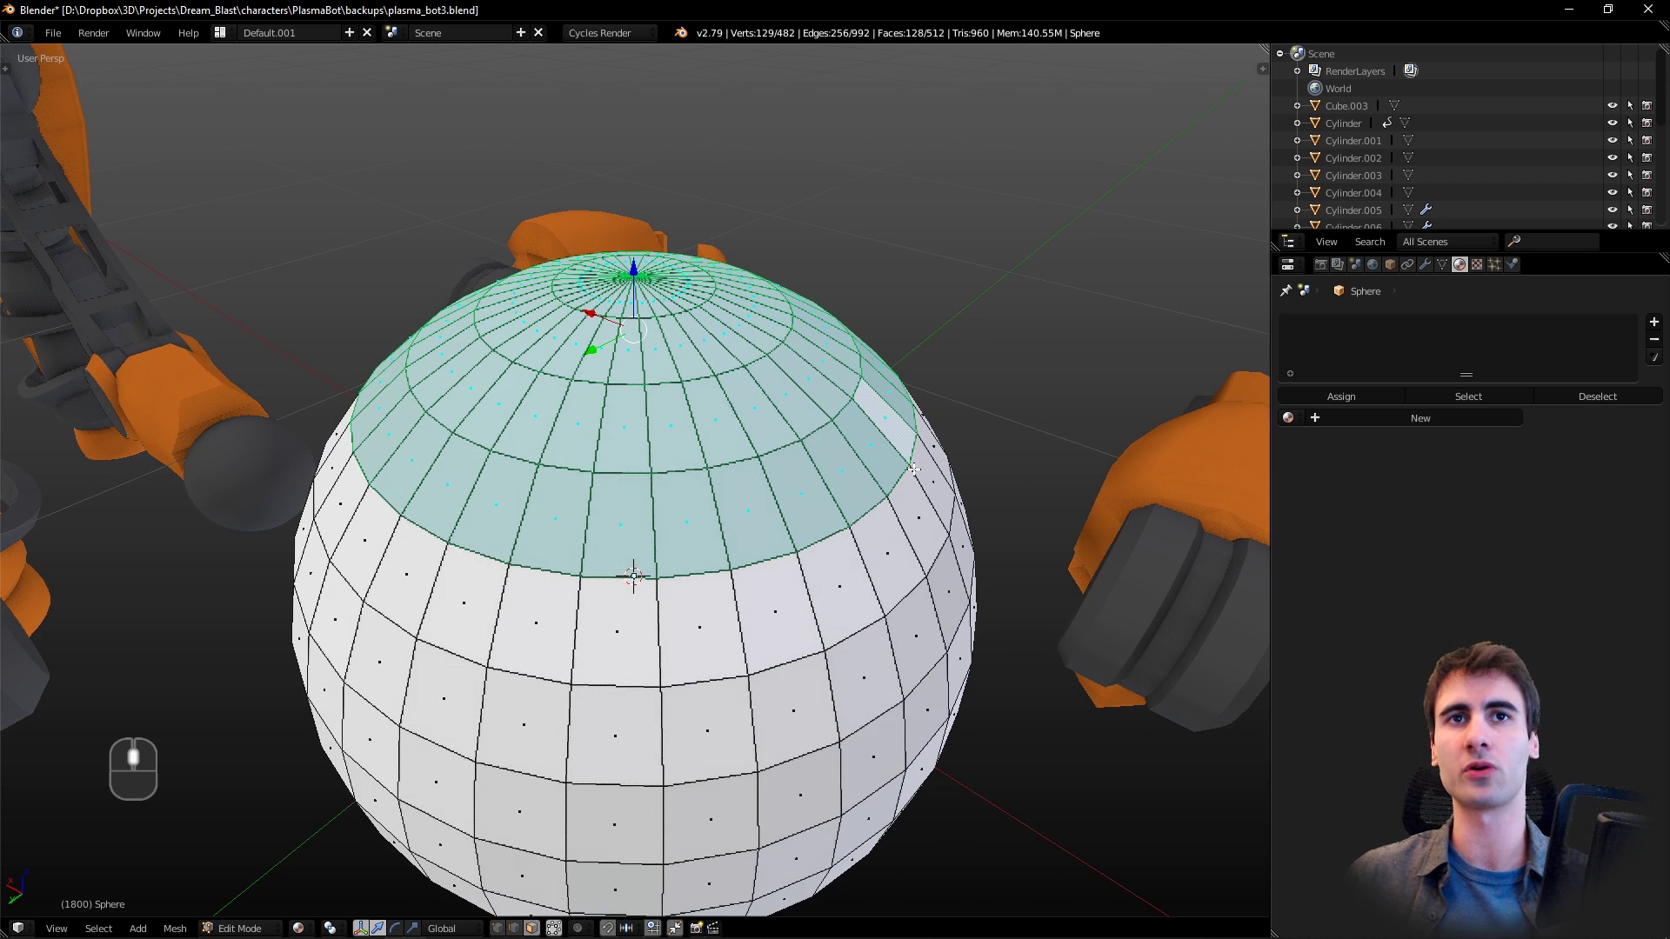
- Switch the viewport to solid shading, grow the selection over nearly the whole sphere and shrink it until nothing is selected
key(alt+z)
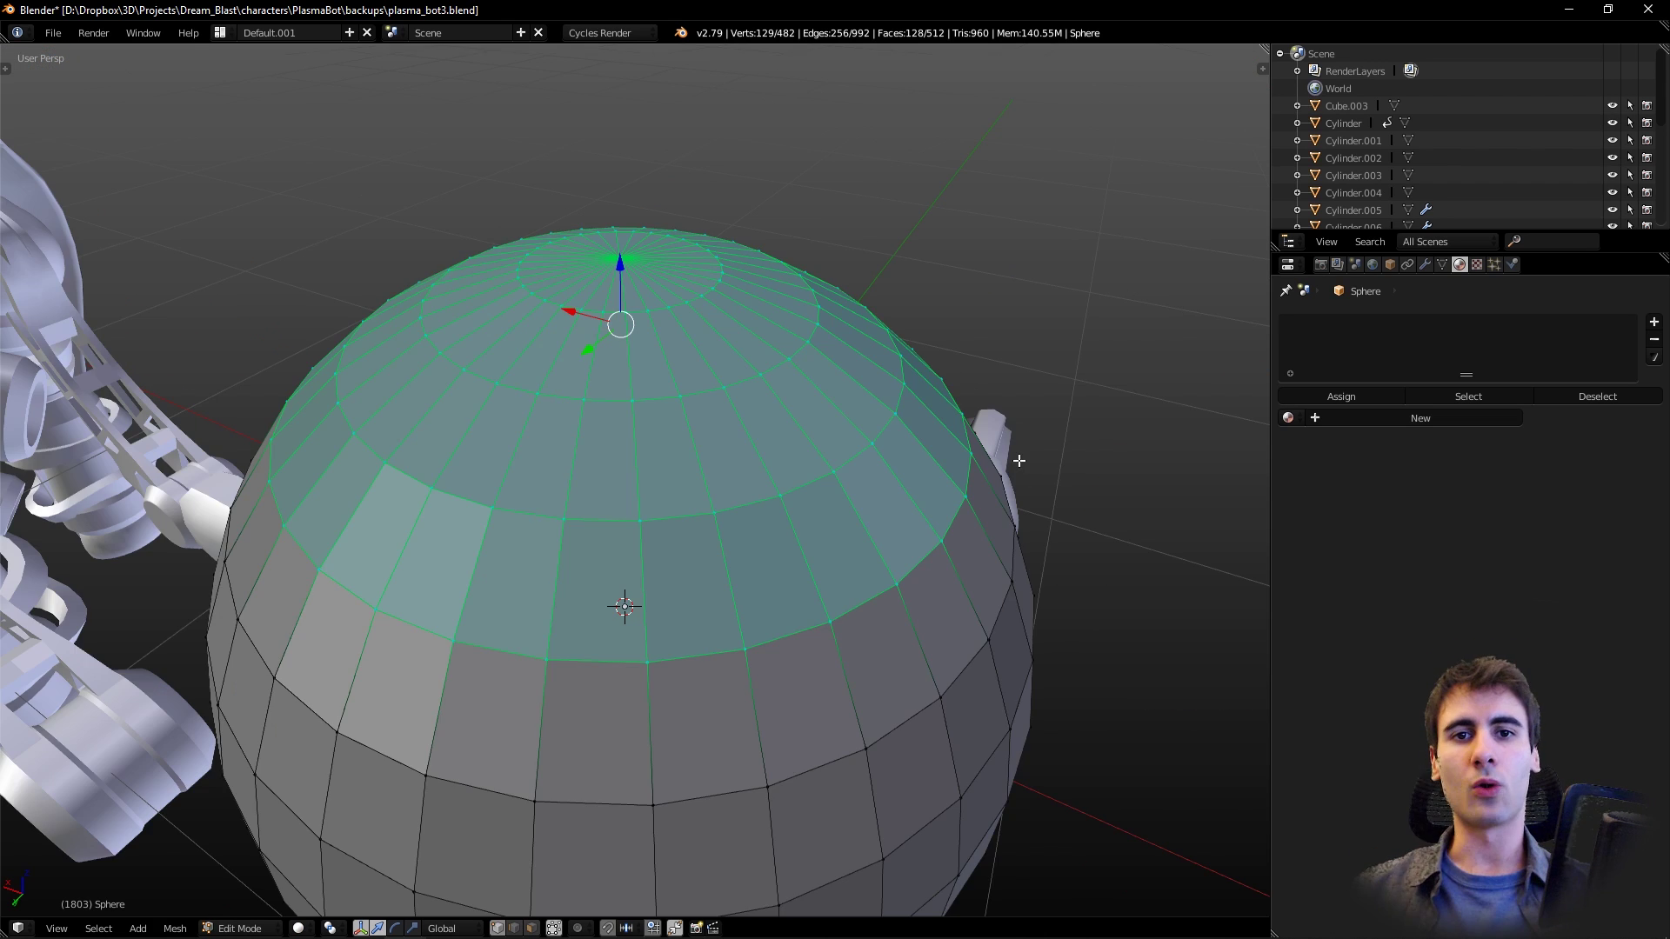
mouse_move(1007, 483)
middle_down()
mouse_move(1041, 491)
mouse_move(1012, 503)
middle_up()
scroll(1040, 489, up, 2)
shift+scroll(1035, 487, up, 2)
ctrl+scroll(1053, 519, up, 4)
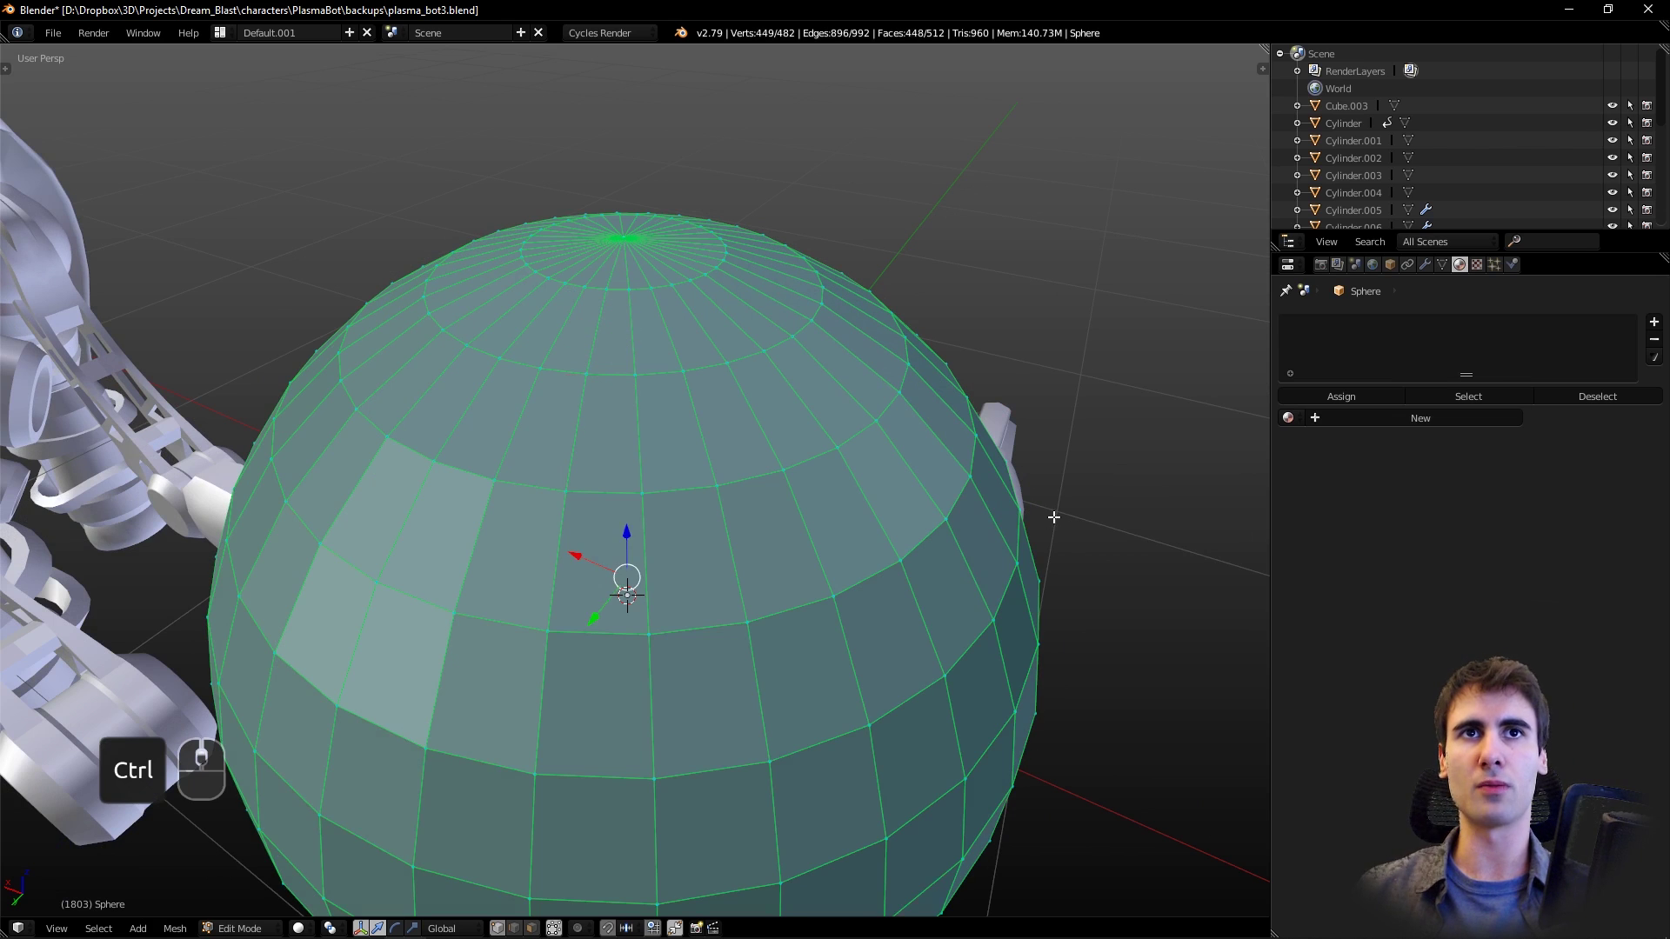
ctrl+scroll(1053, 520, down, 6)
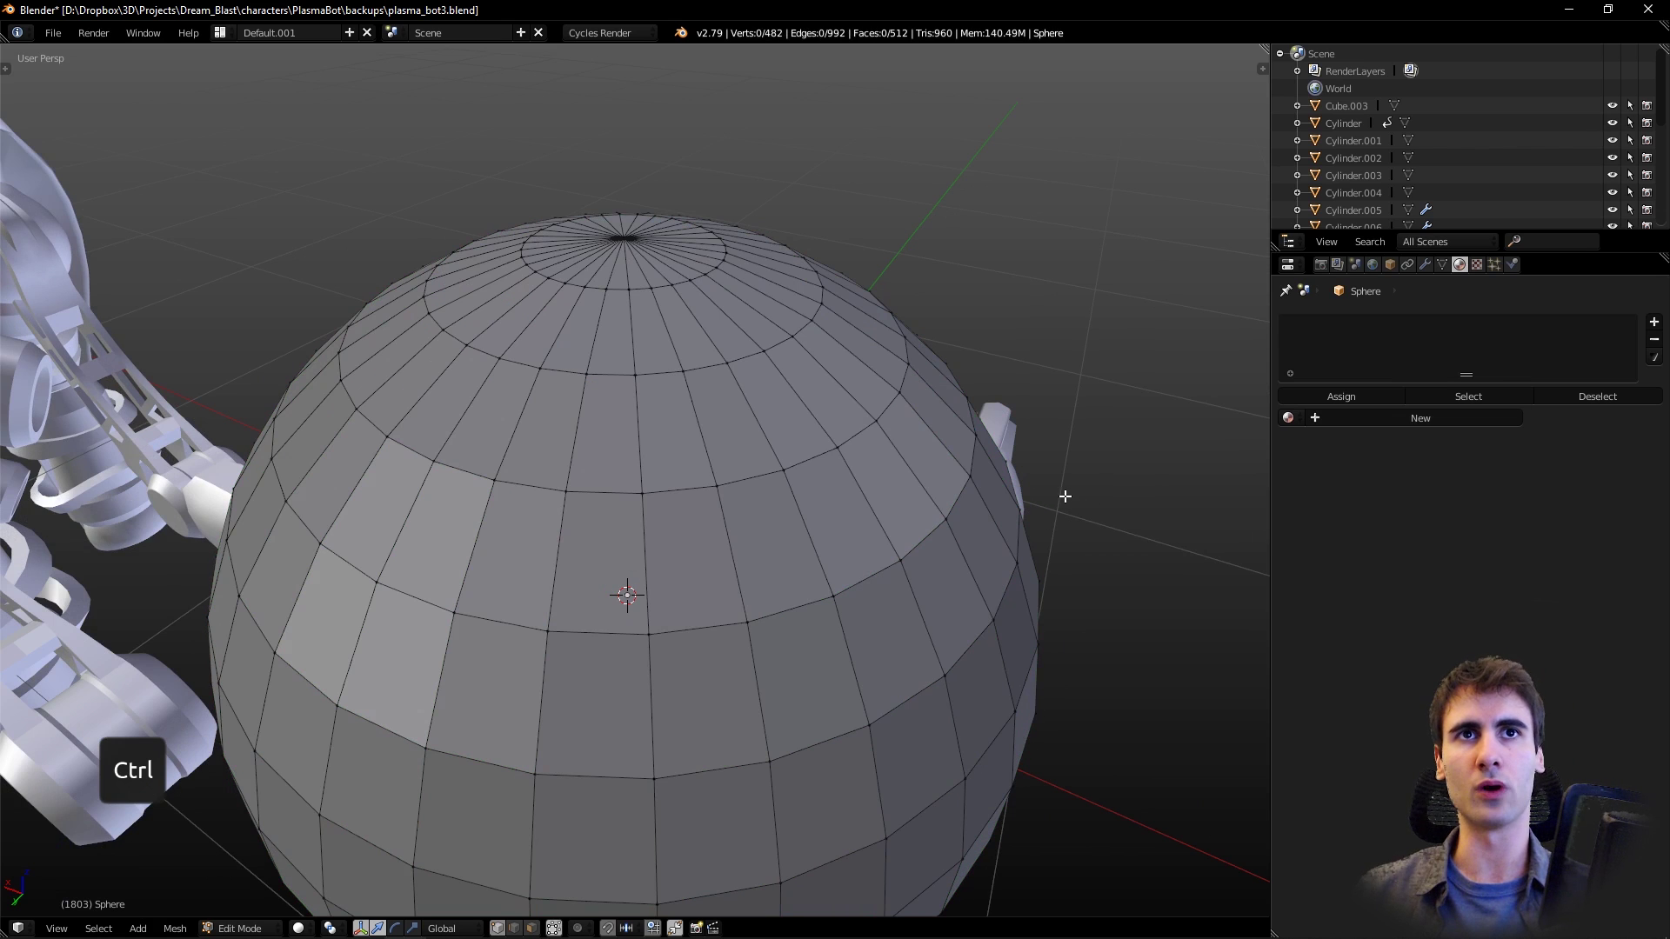
- Pick a starting point on the sphere's upper half, grow the selection from it and shrink it until it is empty
scroll(1062, 496, down, 4)
middle_drag(995, 492, 1001, 508)
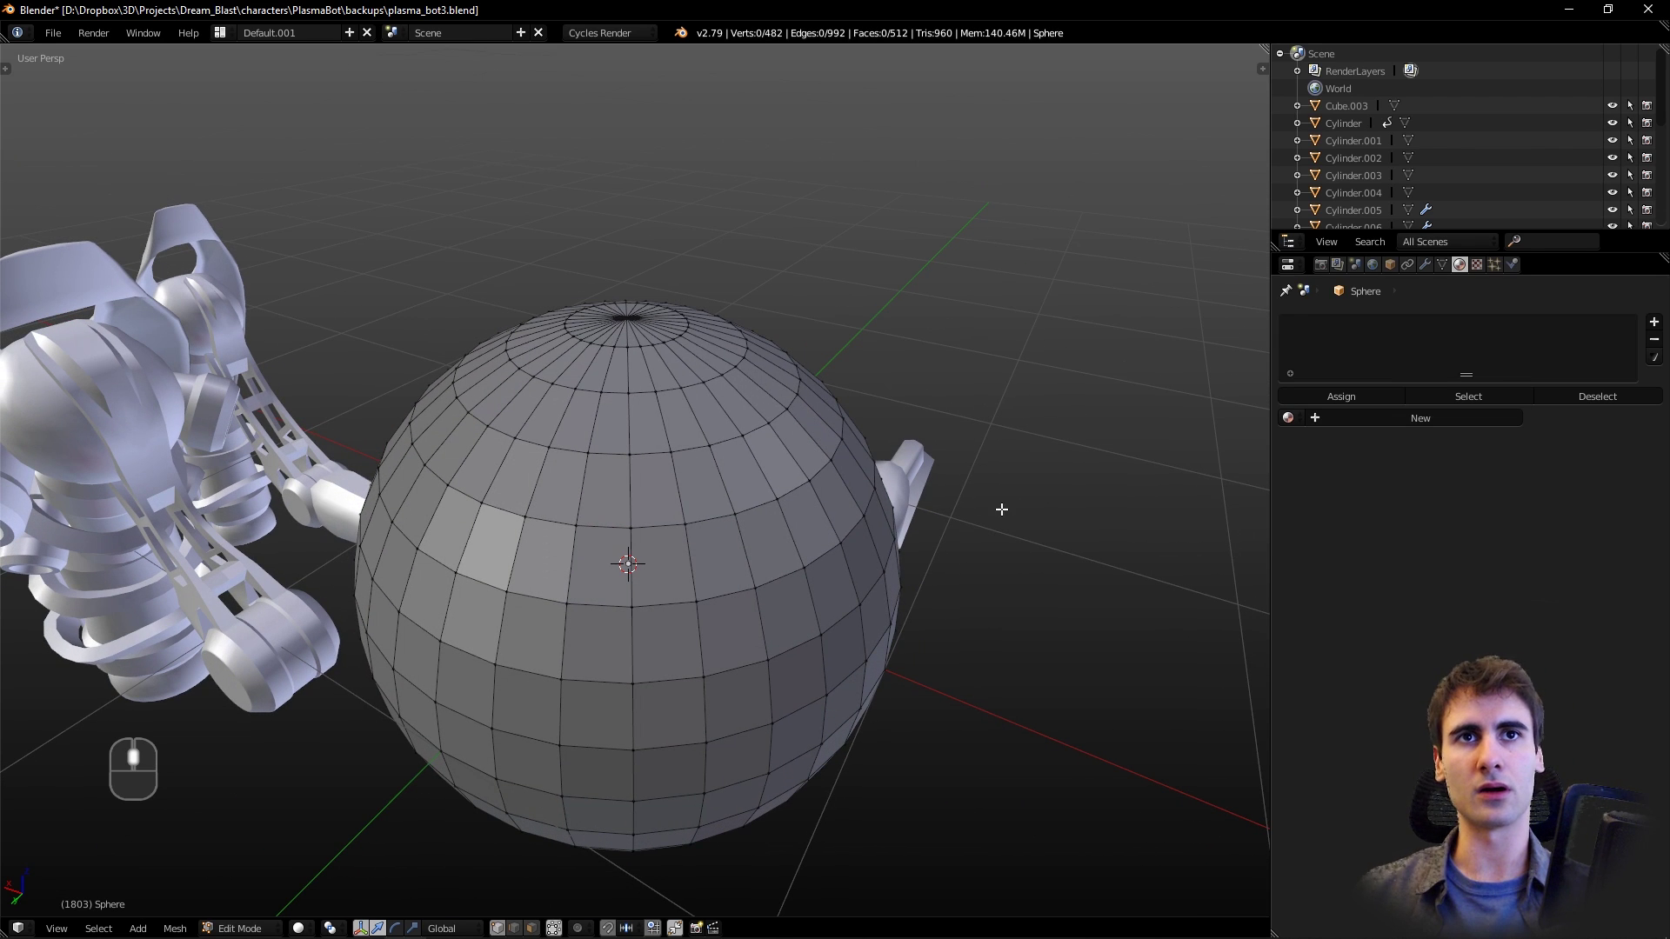
right_click(686, 454)
ctrl+scroll(685, 456, up, 3)
ctrl+scroll(889, 471, down, 4)
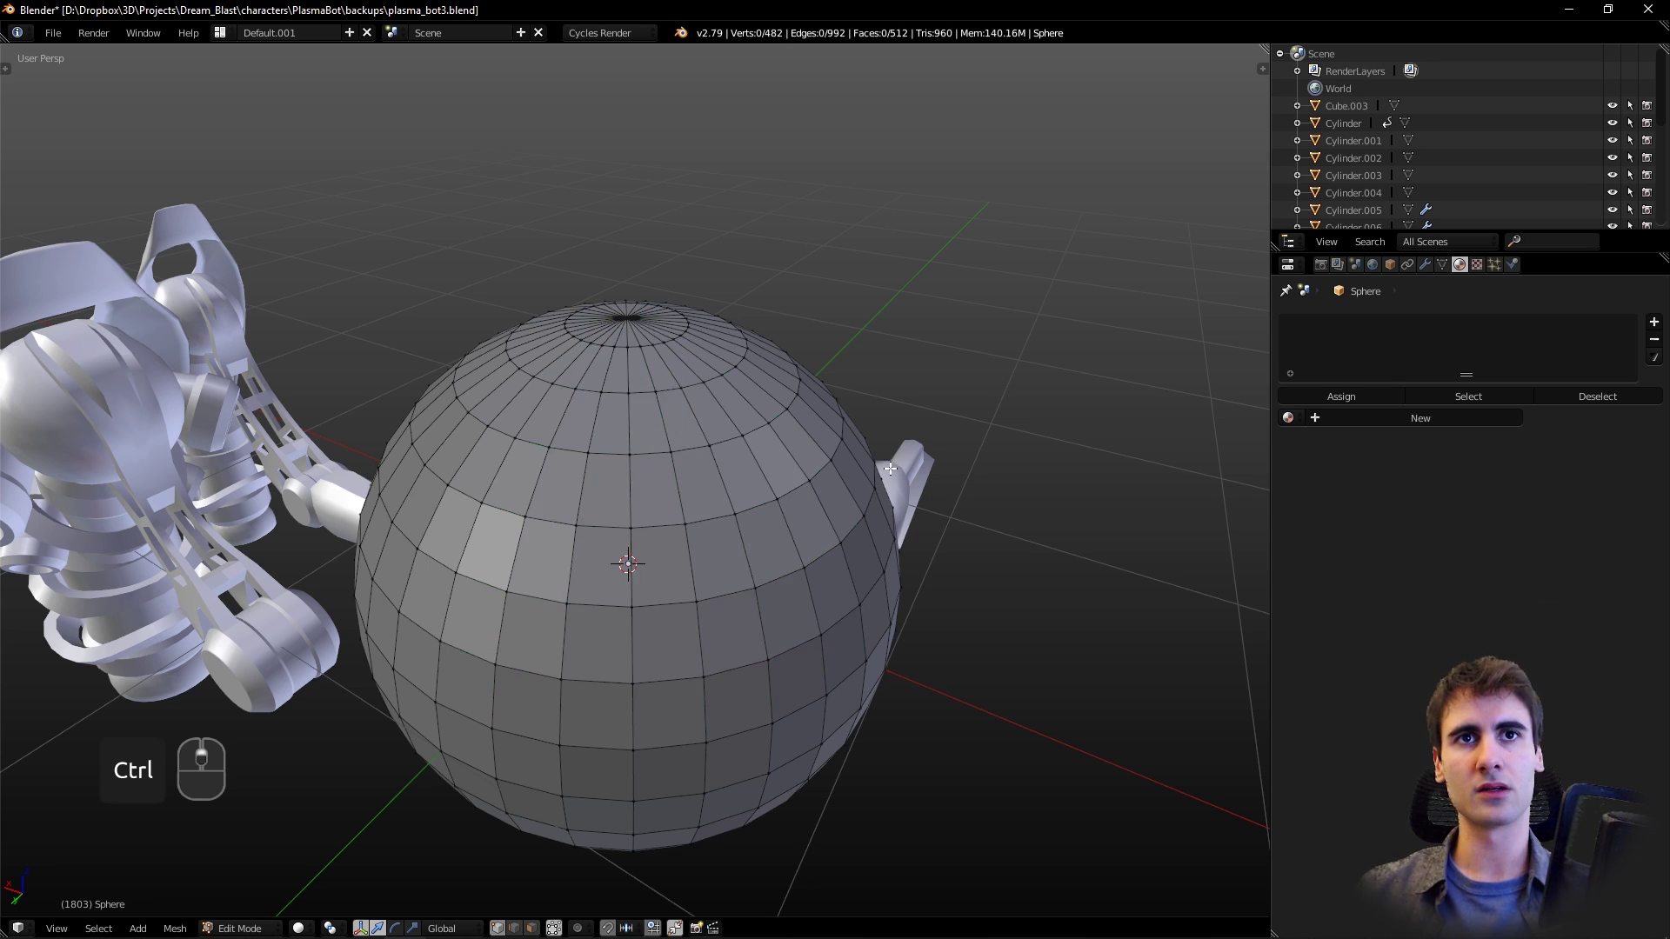
middle_drag(889, 470, 892, 481)
scroll(895, 477, up, 2)
right_click(739, 443)
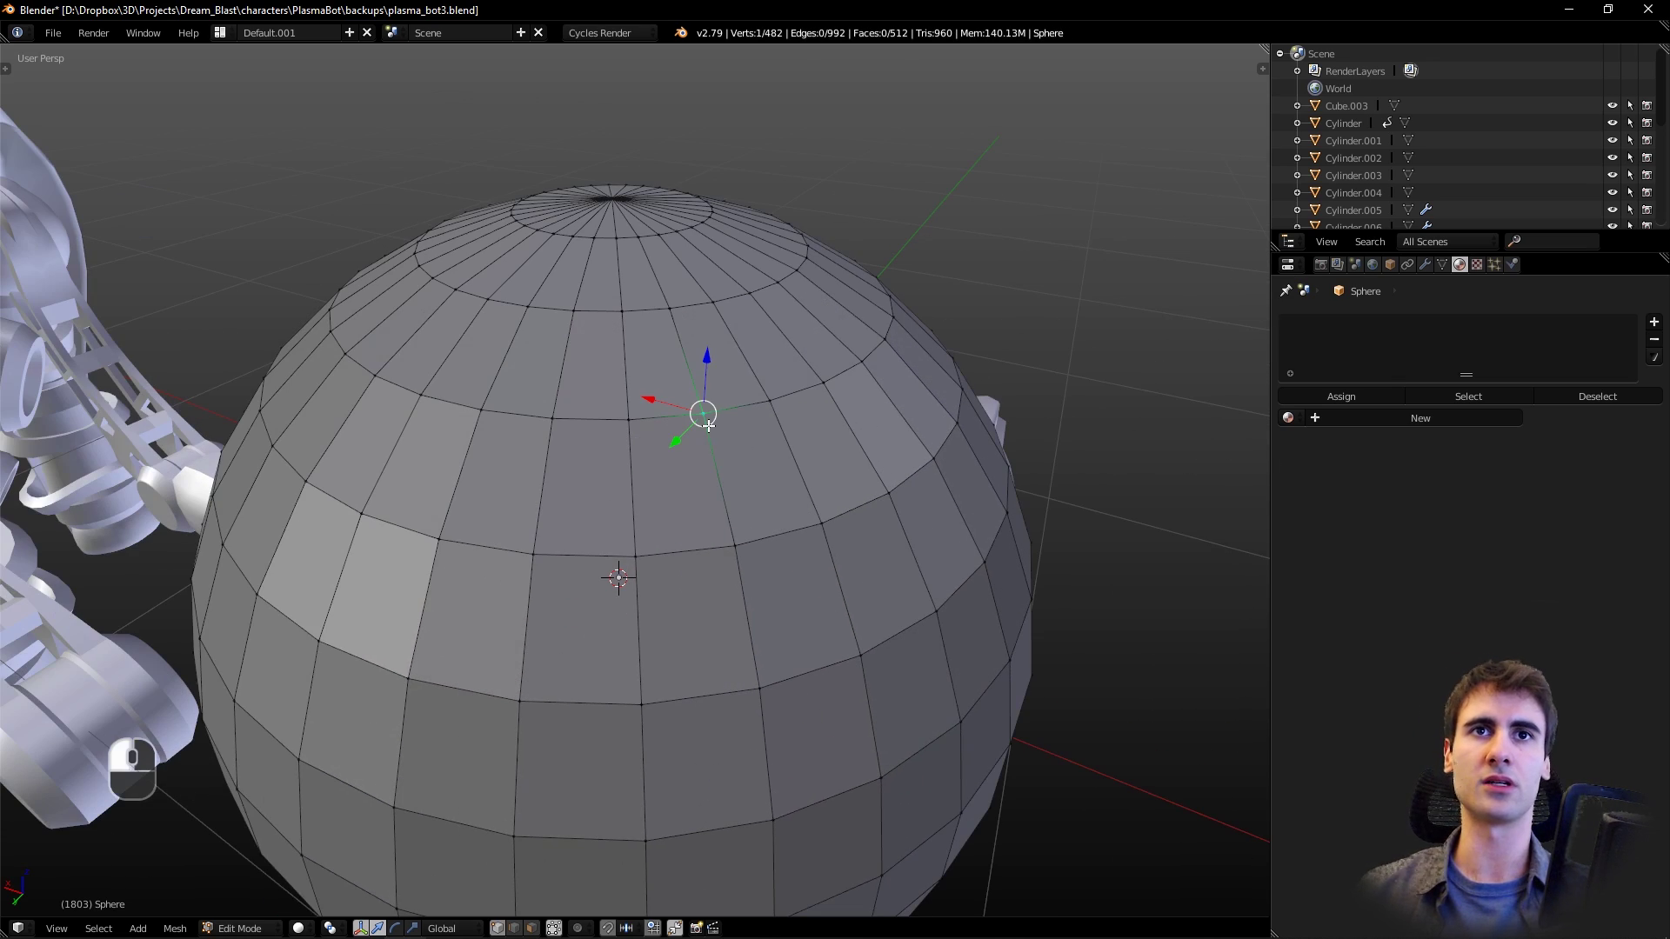
middle_drag(728, 442, 893, 449)
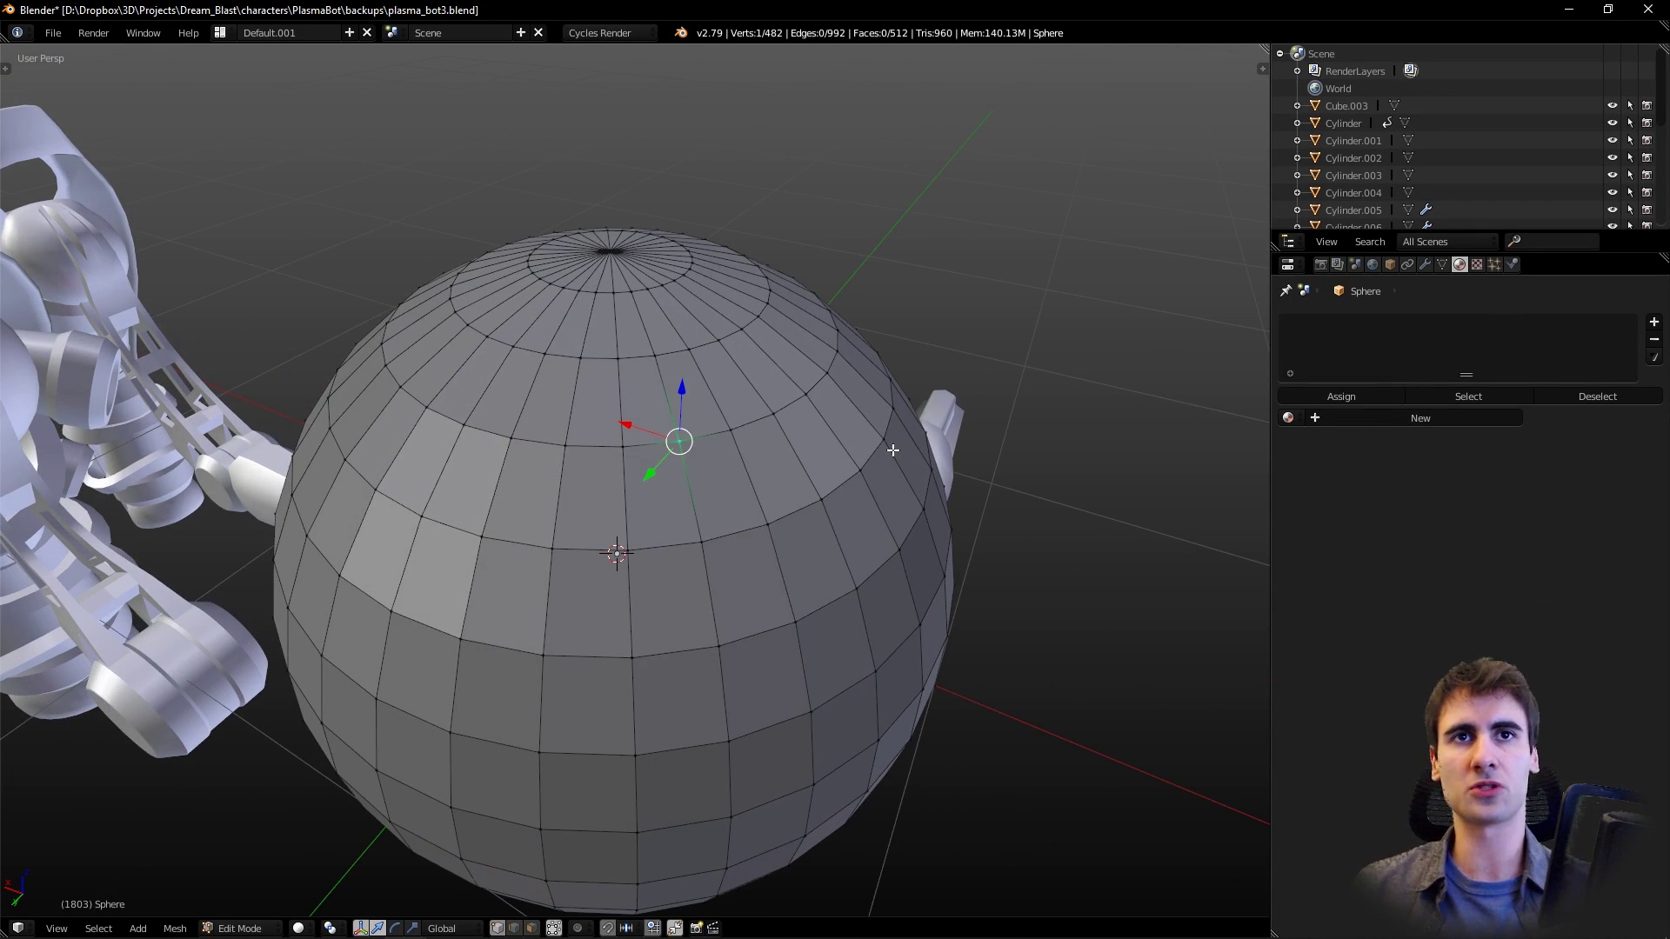
shift+middle_drag(868, 465, 745, 474)
key(a)
- Select the vertex at the sphere's top pole and grow the selection until it covers the upper four rings of faces
right_click(618, 357)
key(ctrl+KP_Add)
key(ctrl+KP_Add)
key(ctrl+KP_Add)
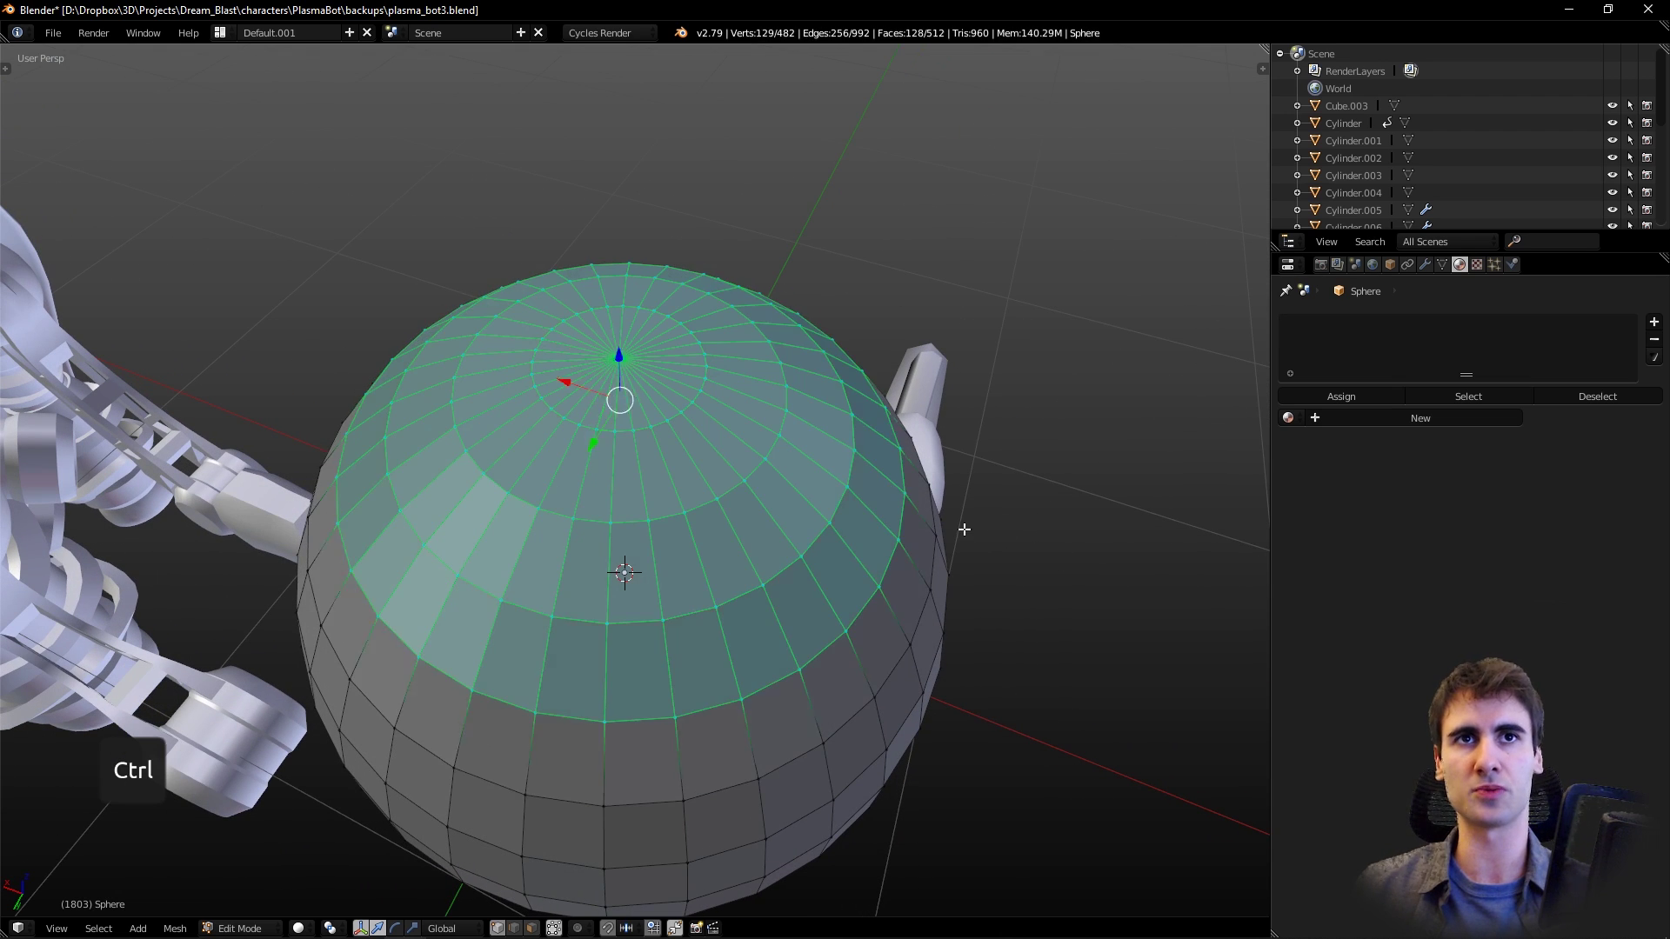
key(ctrl+KP_Subtract)
key(ctrl+KP_Add)
- Clear the mesh selection and switch from vertex to edge select mode
mouse_move(962, 525)
middle_down()
mouse_move(915, 568)
mouse_move(935, 543)
middle_up()
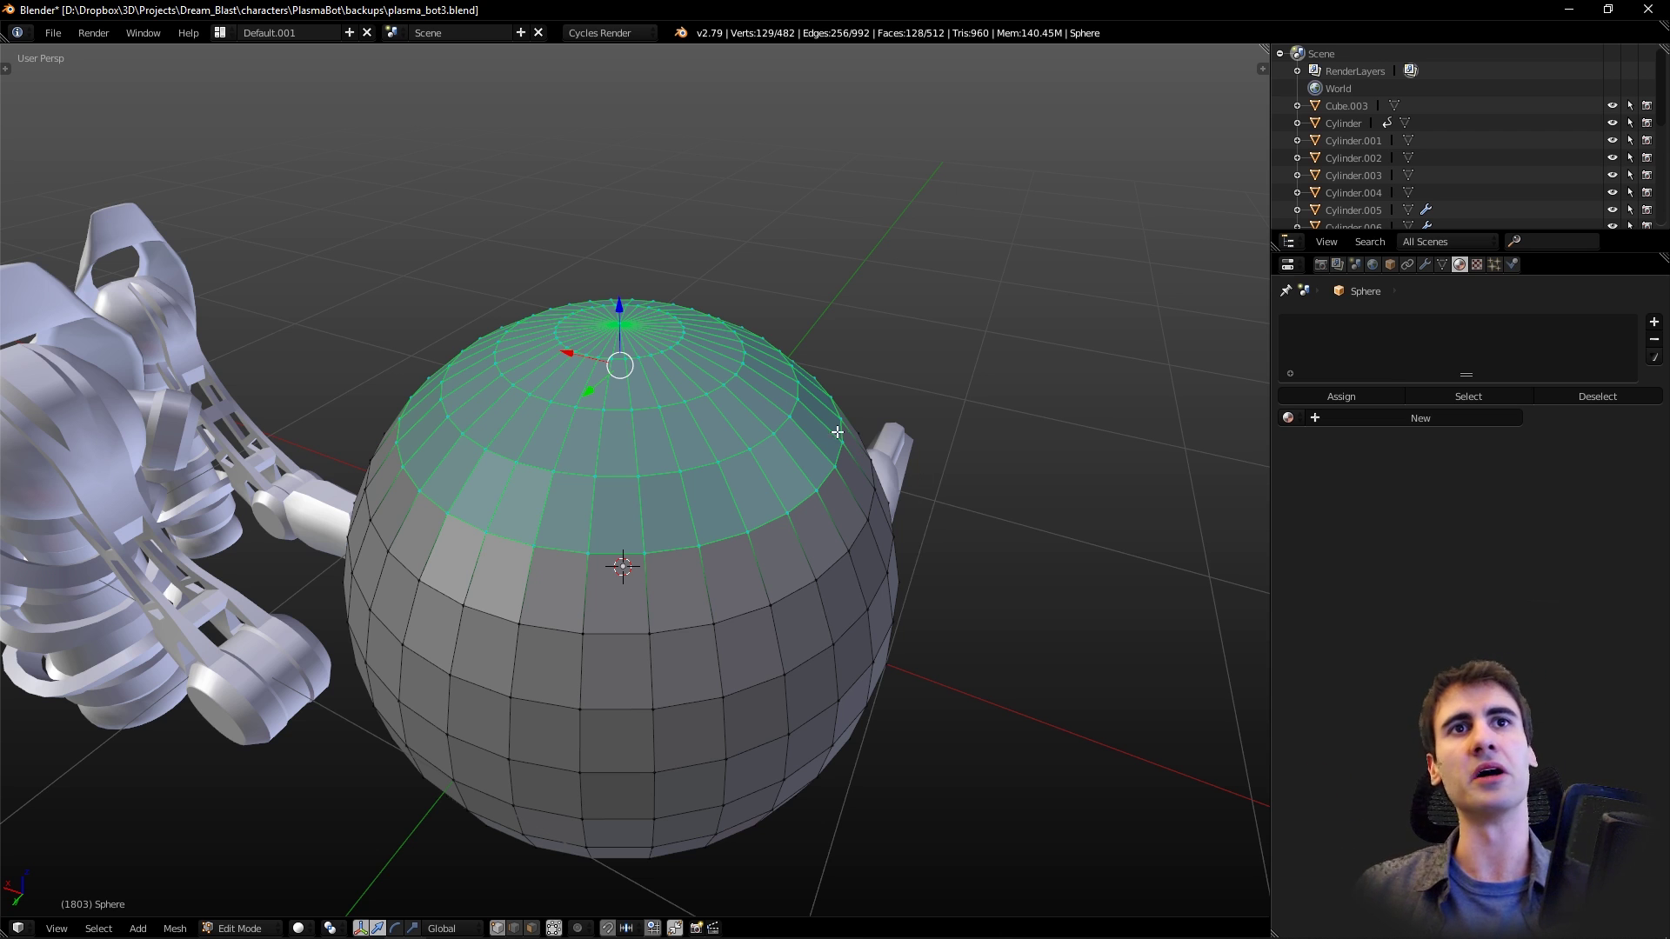
scroll(739, 426, up, 3)
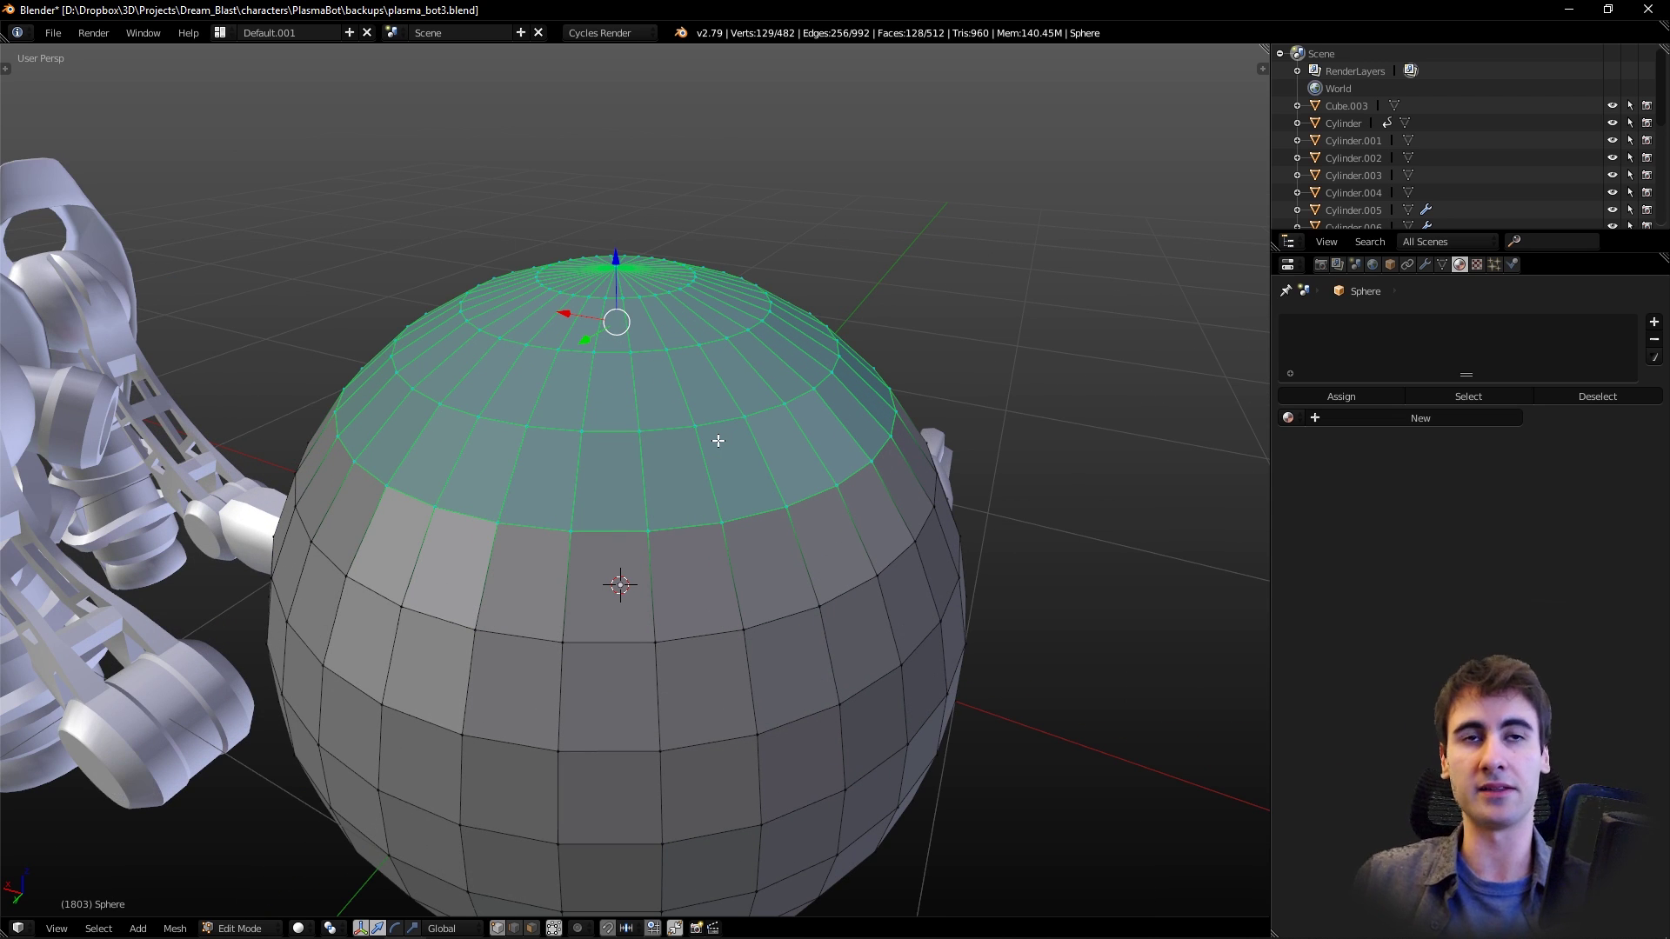
scroll(739, 436, down, 2)
shift+scroll(757, 434, up, 2)
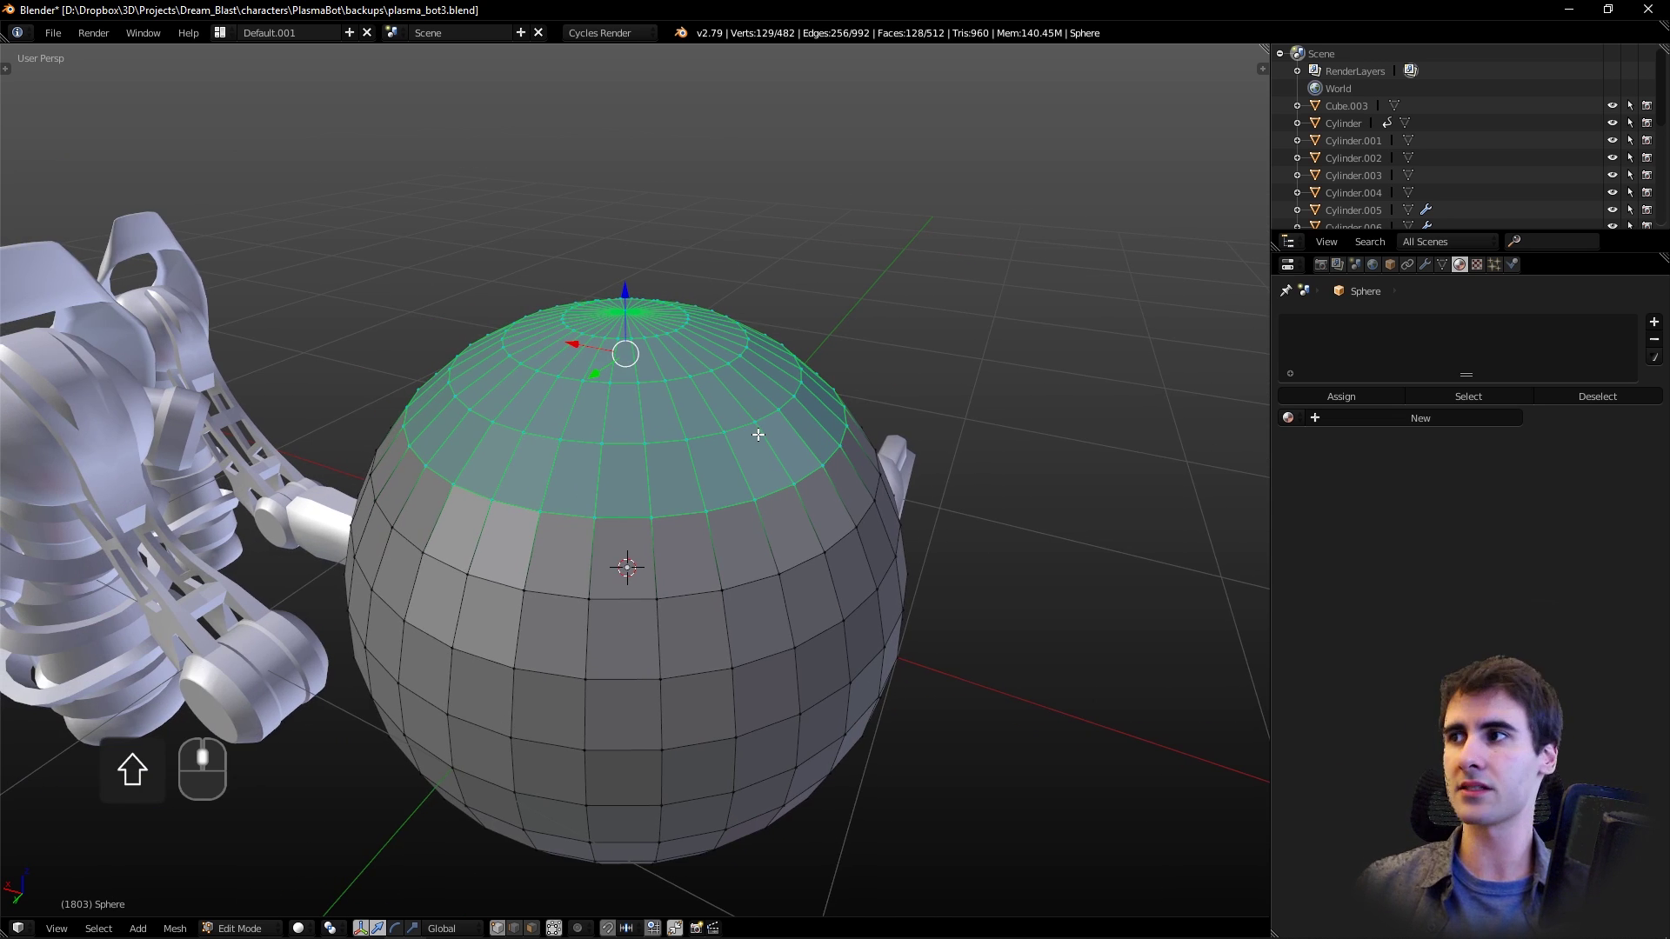
middle_drag(738, 440, 722, 481)
key(a)
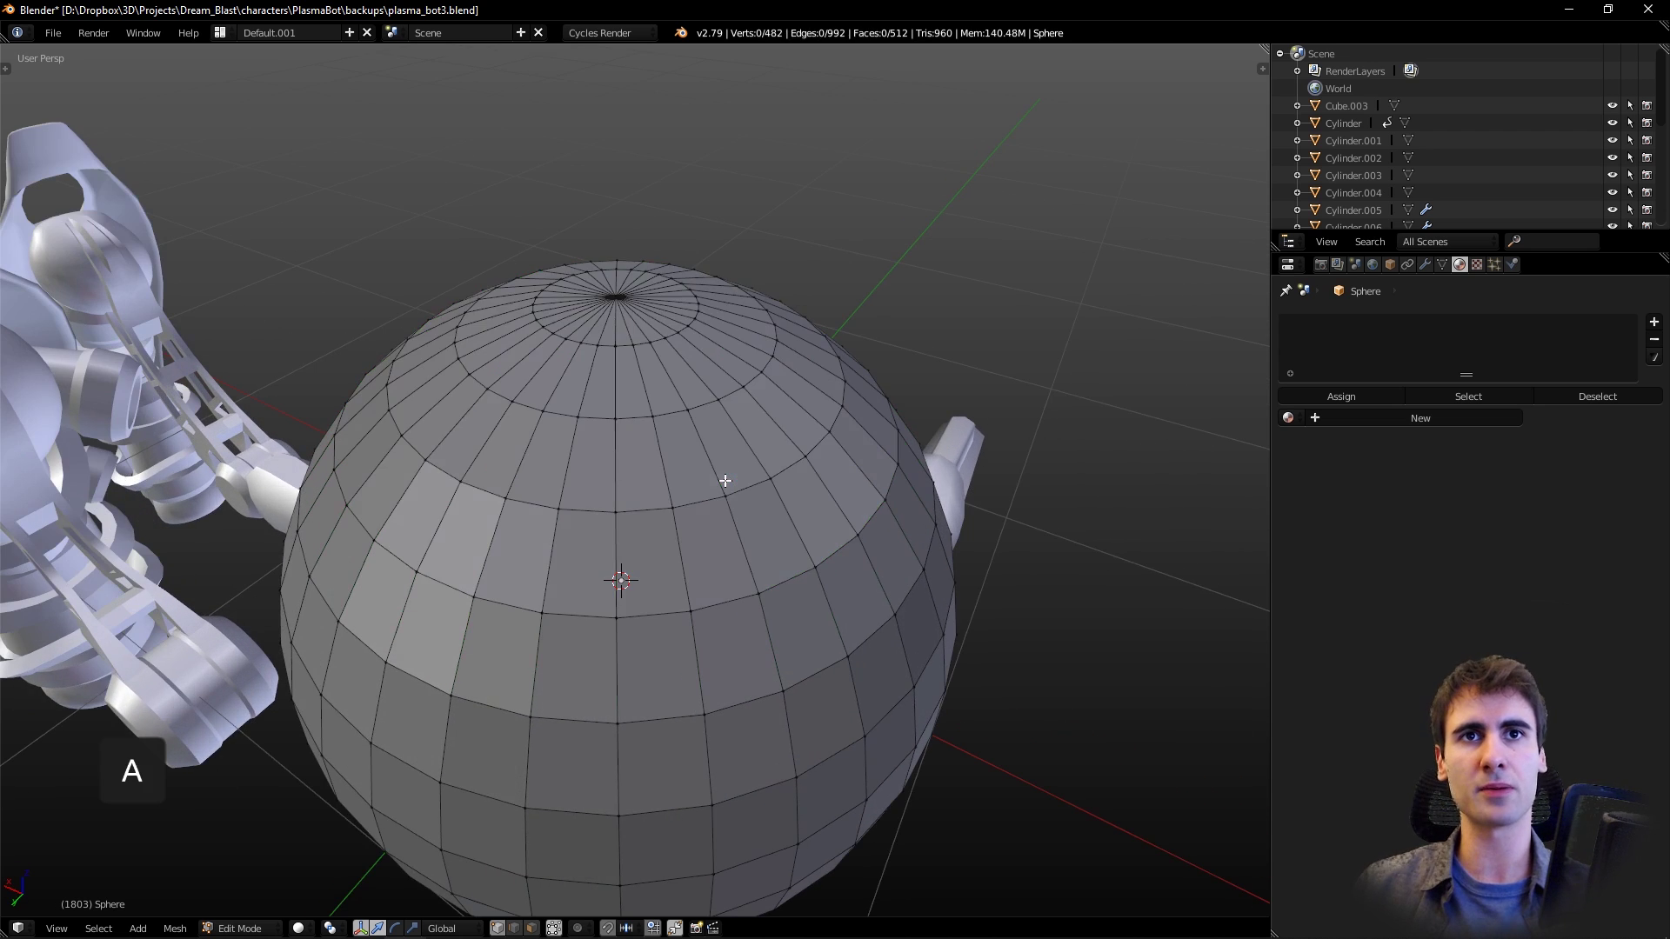
scroll(724, 480, down, 2)
key(ctrl+Tab)
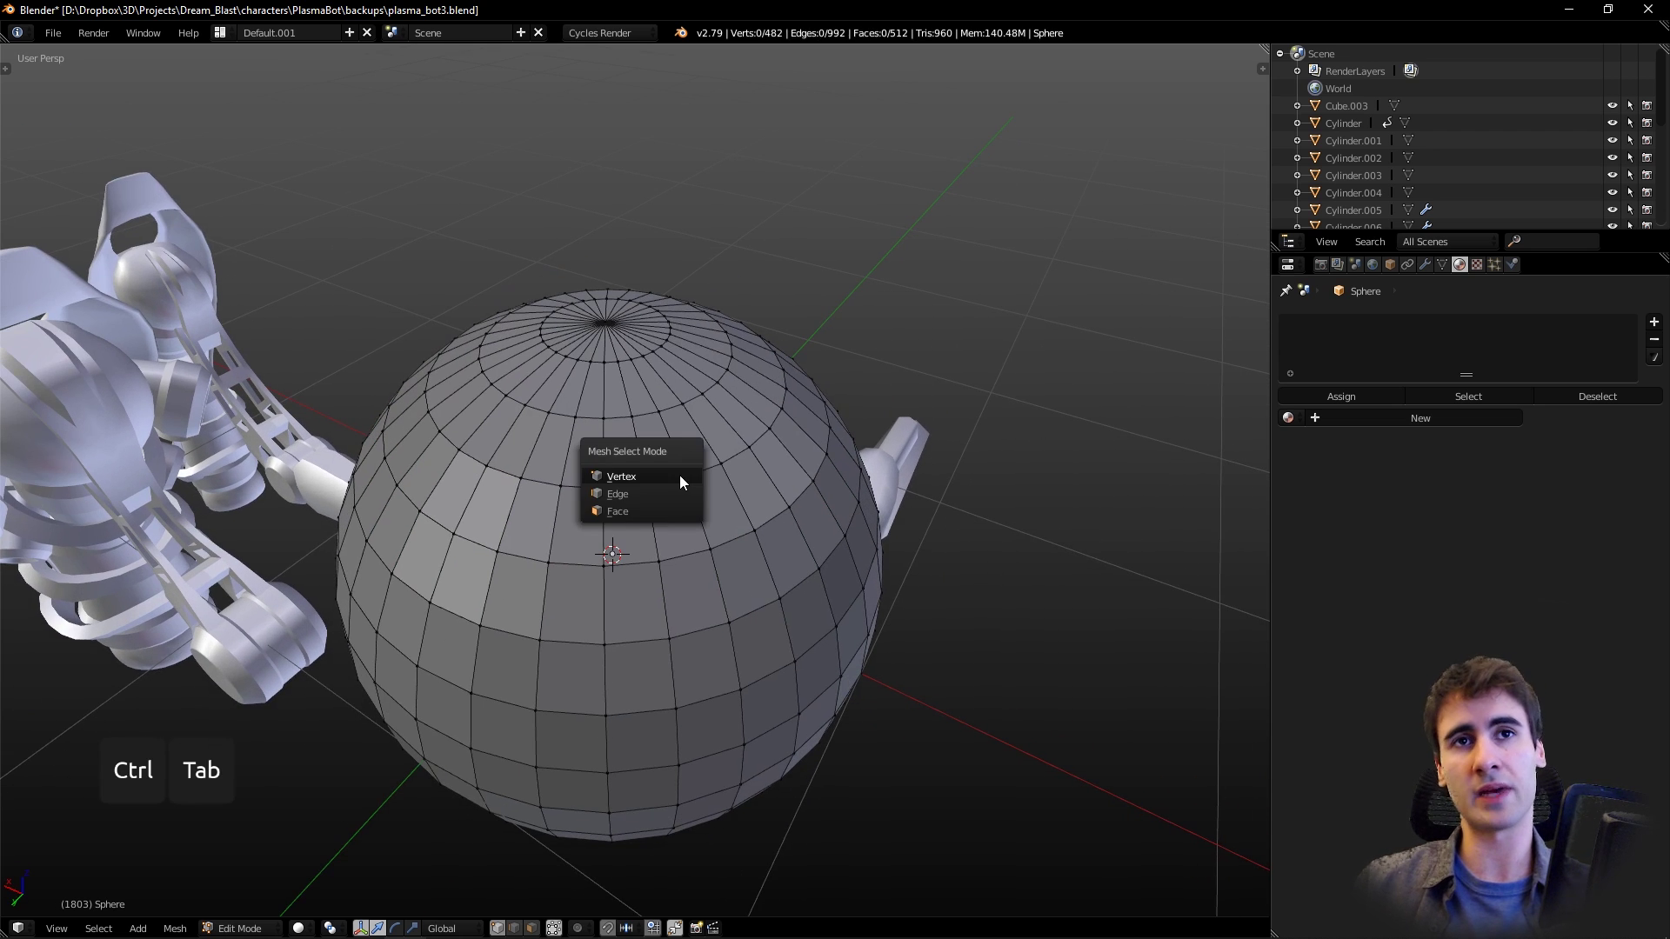
click(666, 493)
- Select one full horizontal edge loop around the upper part of the sphere
scroll(665, 493, up, 3)
alt+right_click(691, 481)
scroll(691, 481, down, 2)
middle_drag(690, 481, 634, 548)
scroll(634, 548, up, 3)
scroll(670, 540, down, 2)
scroll(671, 540, up, 5)
scroll(670, 522, down, 3)
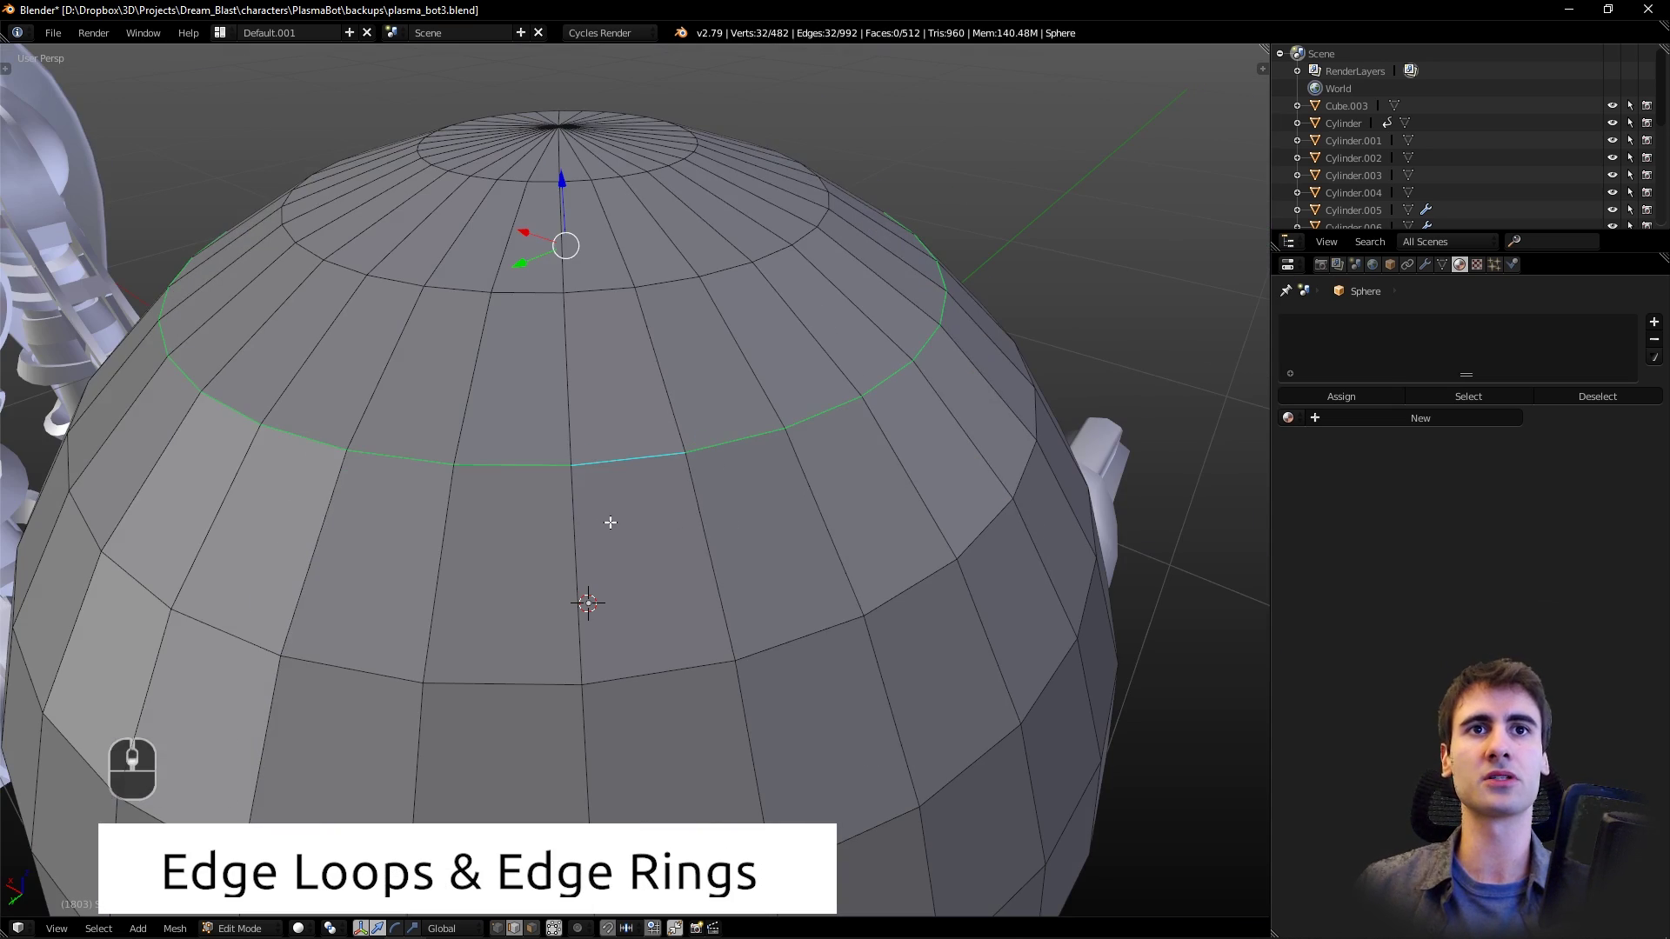
- Replace the loop with the edge ring of vertical edges just below it, and clear the selection
ctrl+alt+right_click(605, 520)
shift+middle_drag(606, 521, 630, 525)
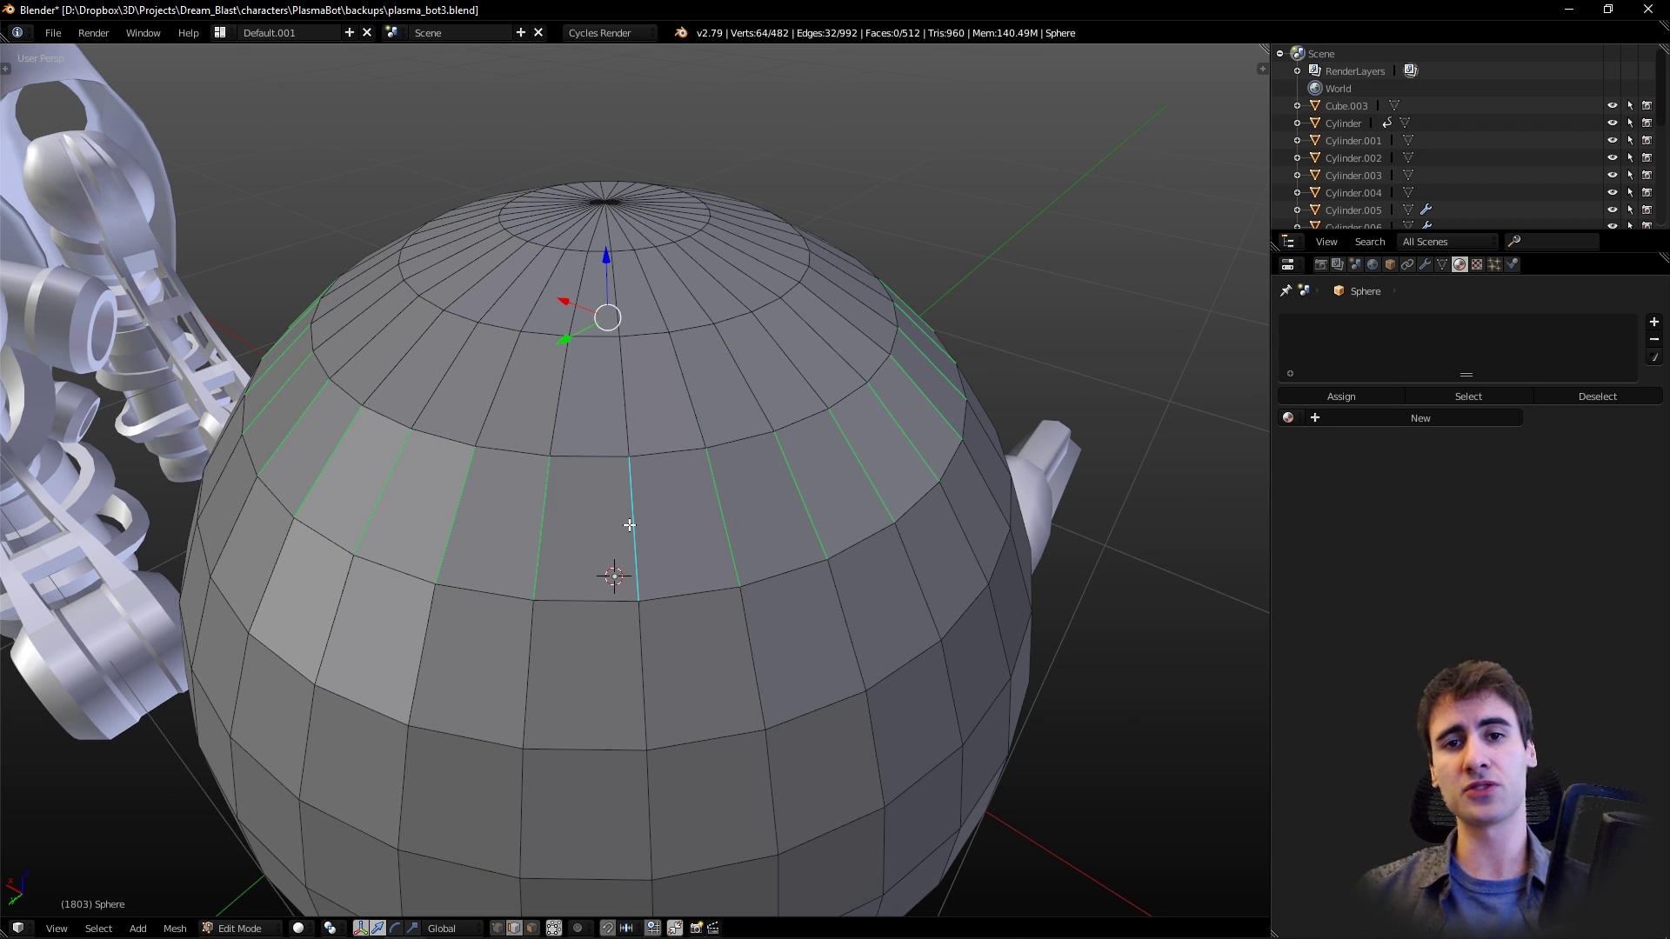
key(a)
alt+shift+right_click(672, 441)
alt+shift+right_click(688, 575)
middle_drag(688, 575, 663, 354)
key(a)
- Select three alternate horizontal edge loops from the sphere's upper part downwards and remove them with Dissolve Edges
alt+shift+right_click(668, 409)
alt+shift+right_click(692, 600)
middle_drag(690, 663, 693, 664)
alt+shift+right_click(736, 718)
shift+middle_drag(736, 717, 728, 631)
key(x)
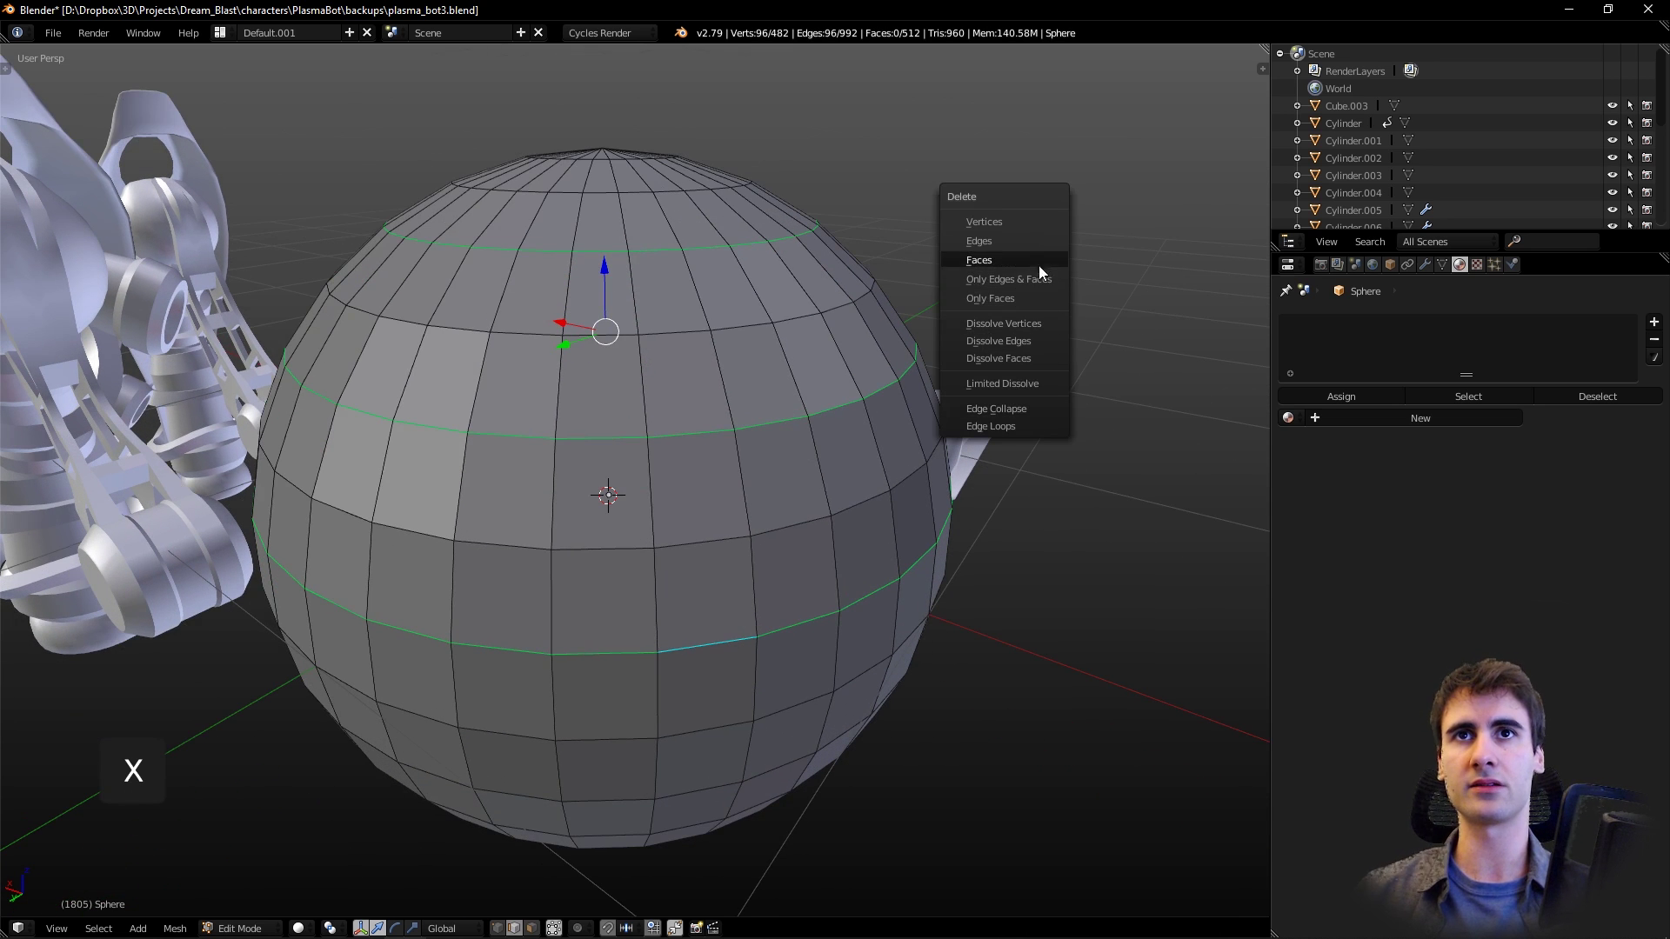
click(1030, 339)
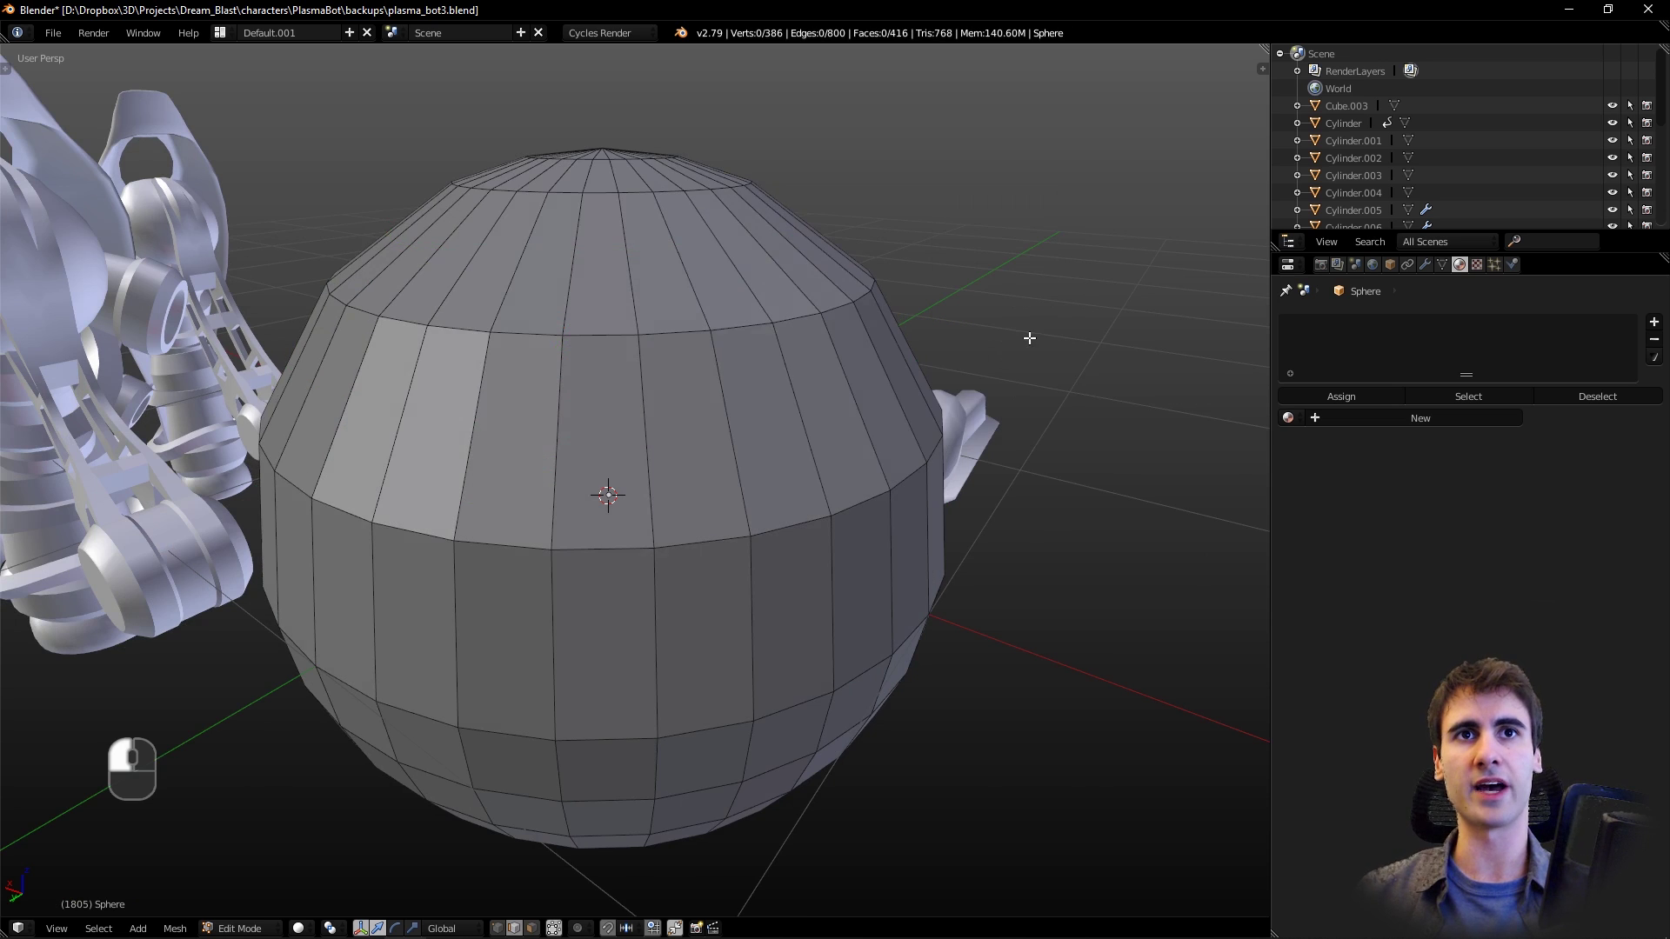
scroll(957, 392, down, 6)
middle_drag(883, 444, 895, 470)
scroll(940, 487, up, 6)
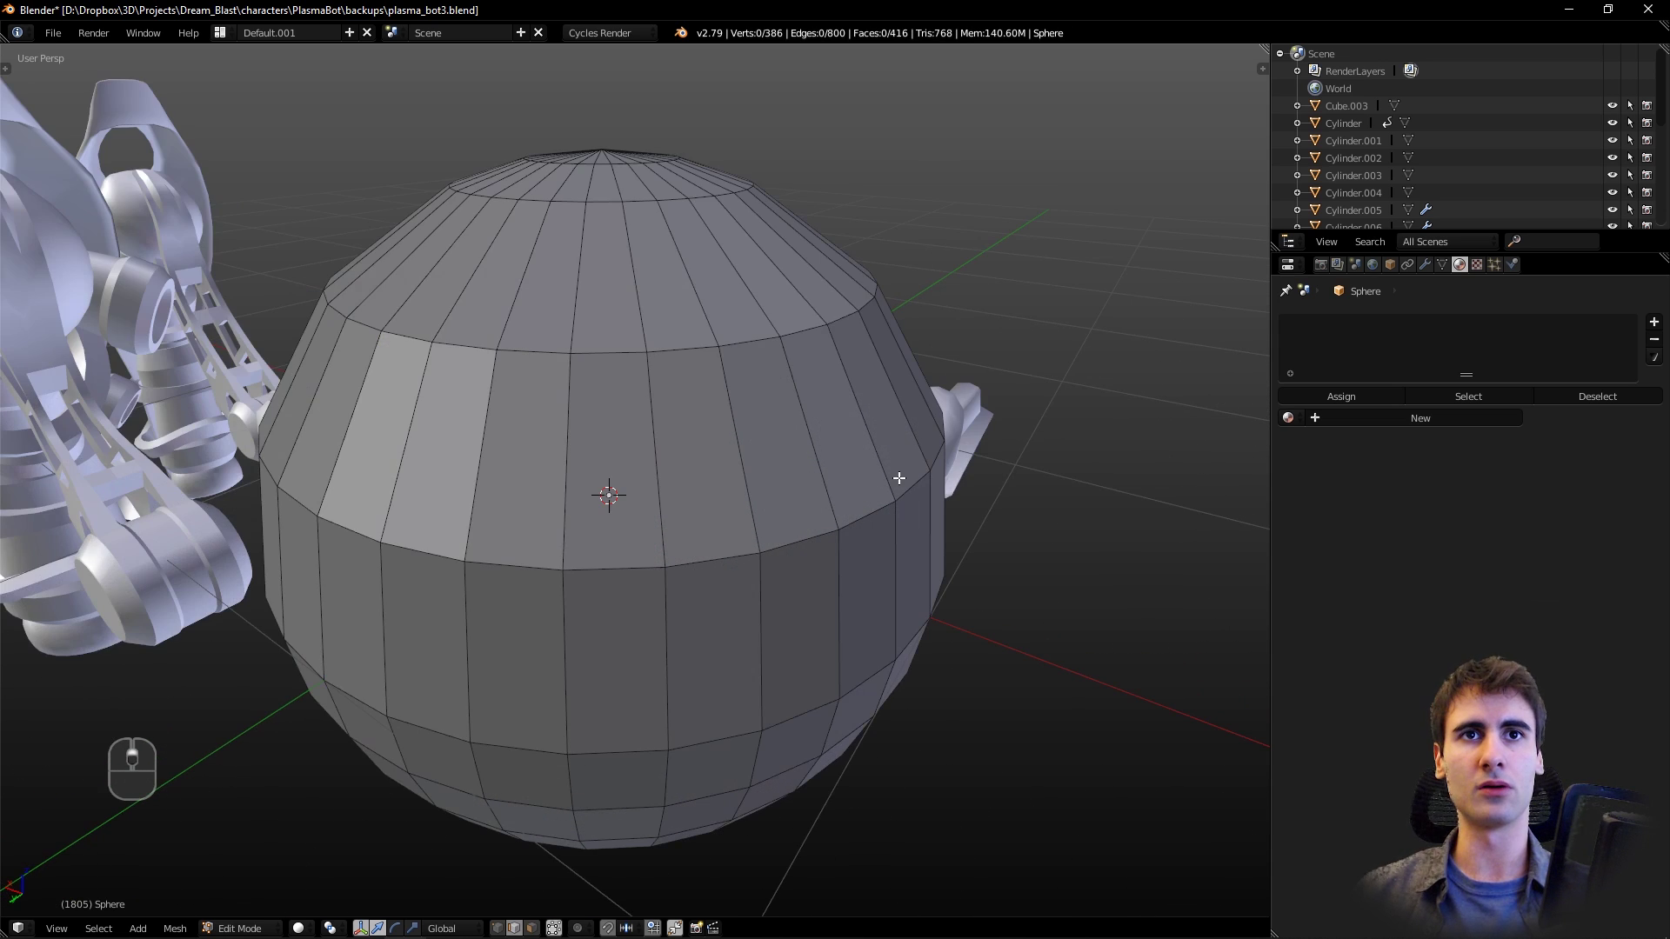
- Undo the dissolve of the three edge loops
scroll(899, 478, down, 5)
key(ctrl+z)
scroll(703, 391, up, 5)
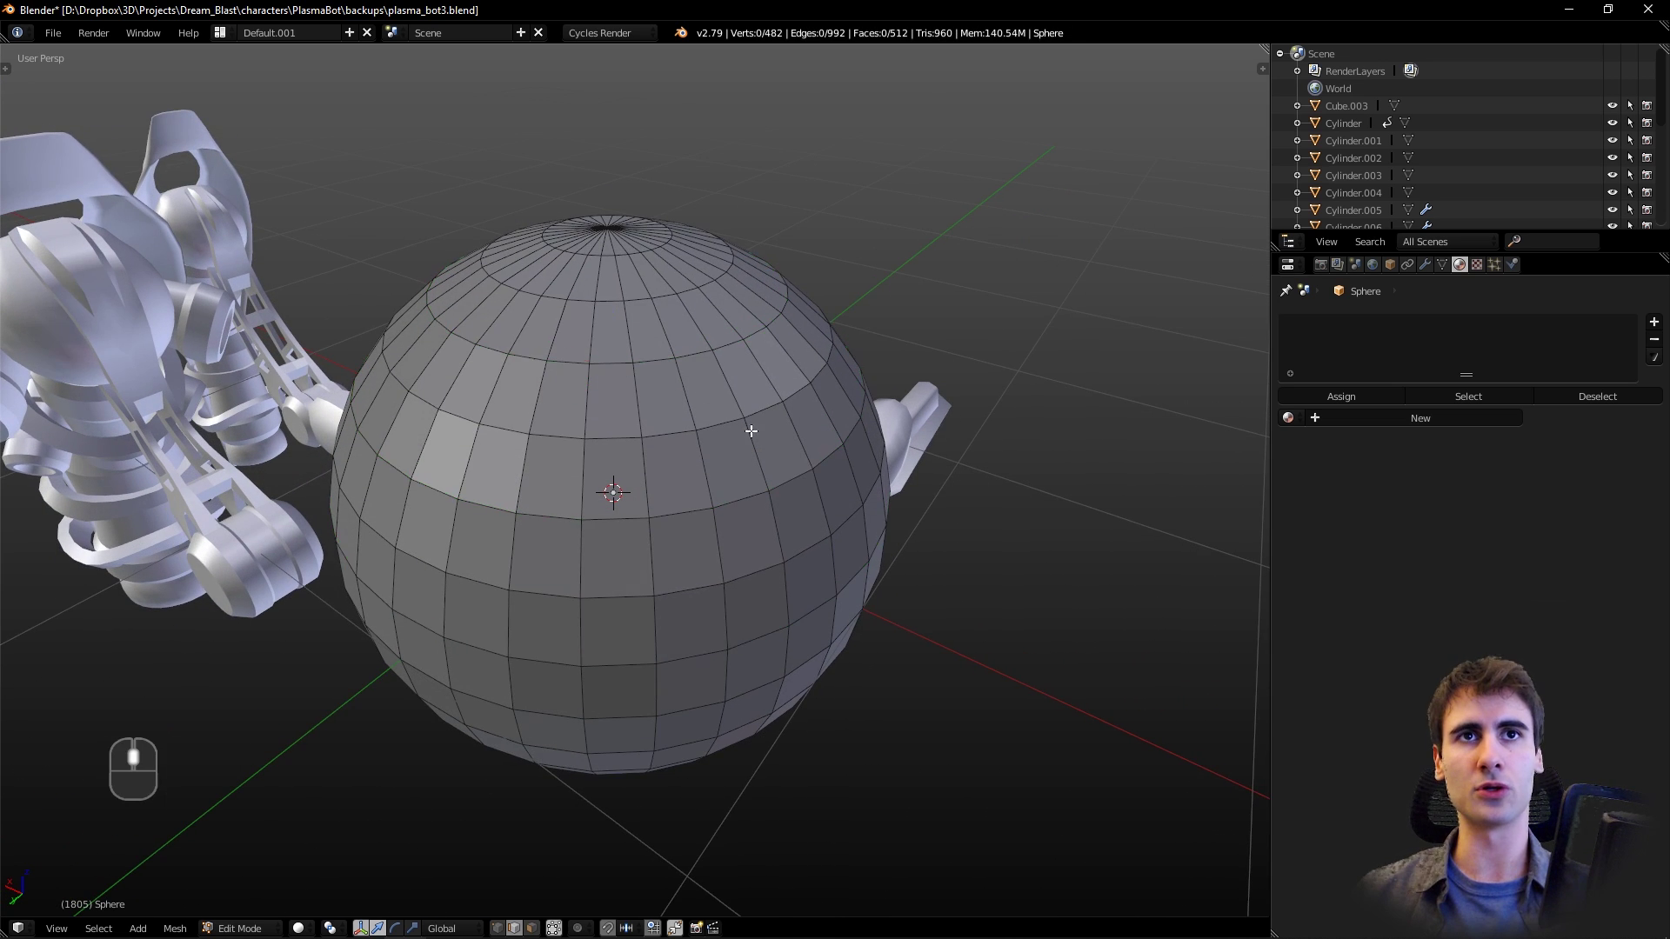
- Select three alternate edge rings of vertical edges around the sphere and merge them away with Edge Collapse
scroll(703, 390, up, 2)
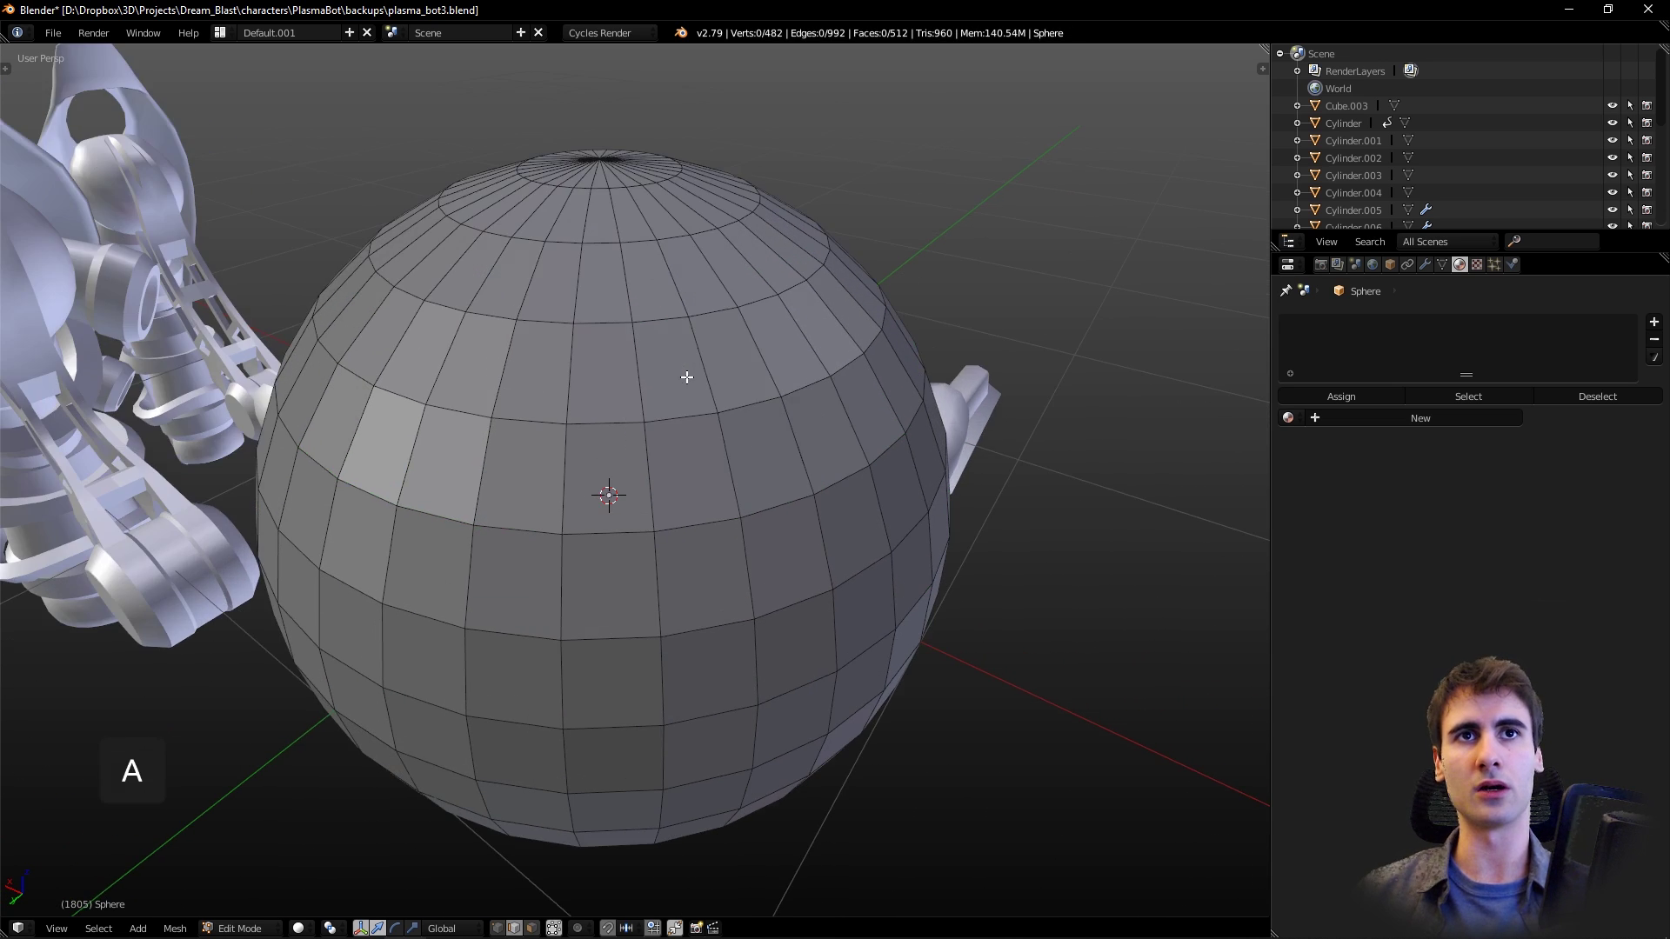
ctrl+alt+click(638, 367)
middle_drag(775, 374, 757, 383)
ctrl+alt+shift+click(685, 561)
middle_drag(695, 587, 978, 389)
ctrl+alt+shift+click(701, 585)
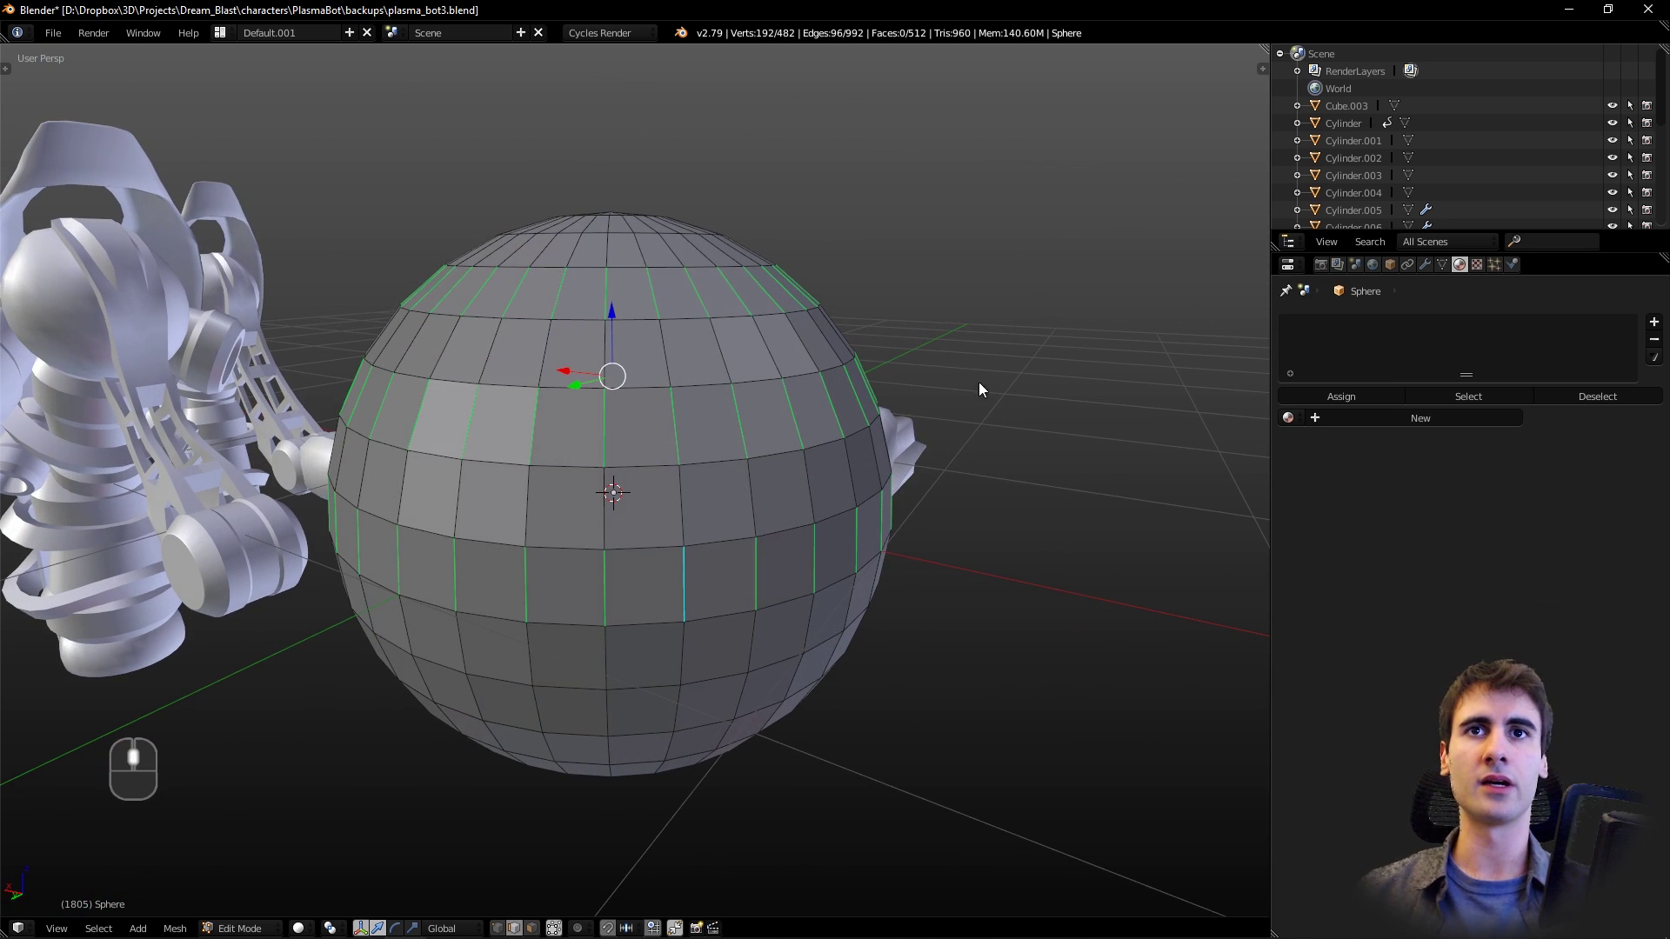
key(x)
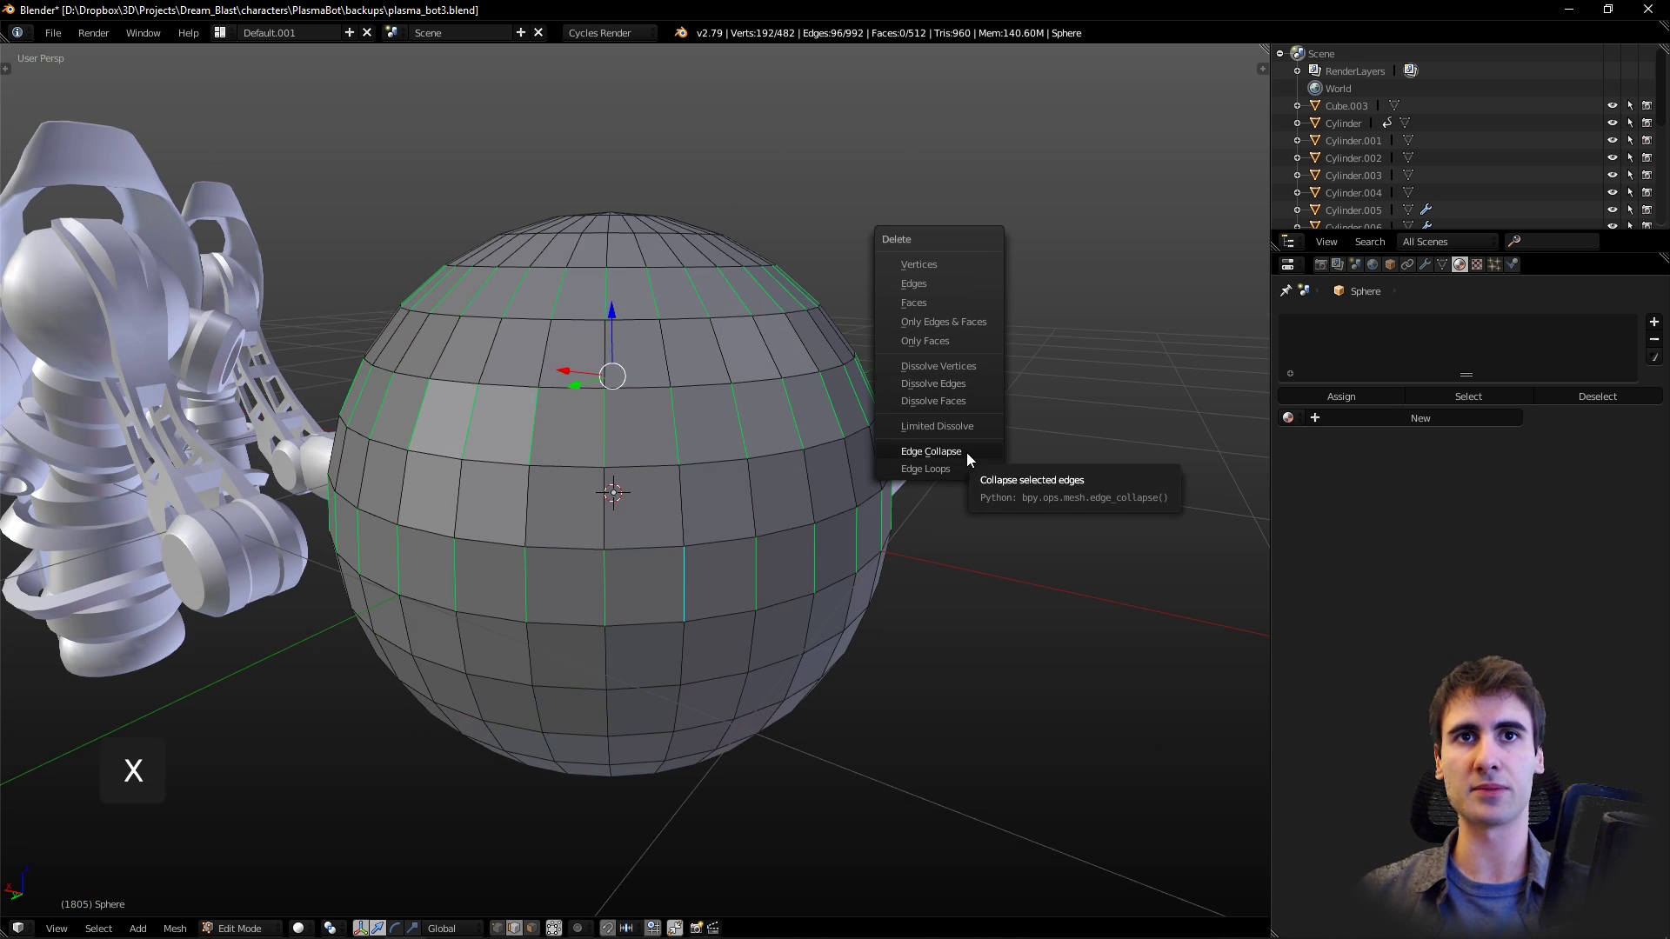
click(967, 453)
middle_drag(901, 474, 892, 510)
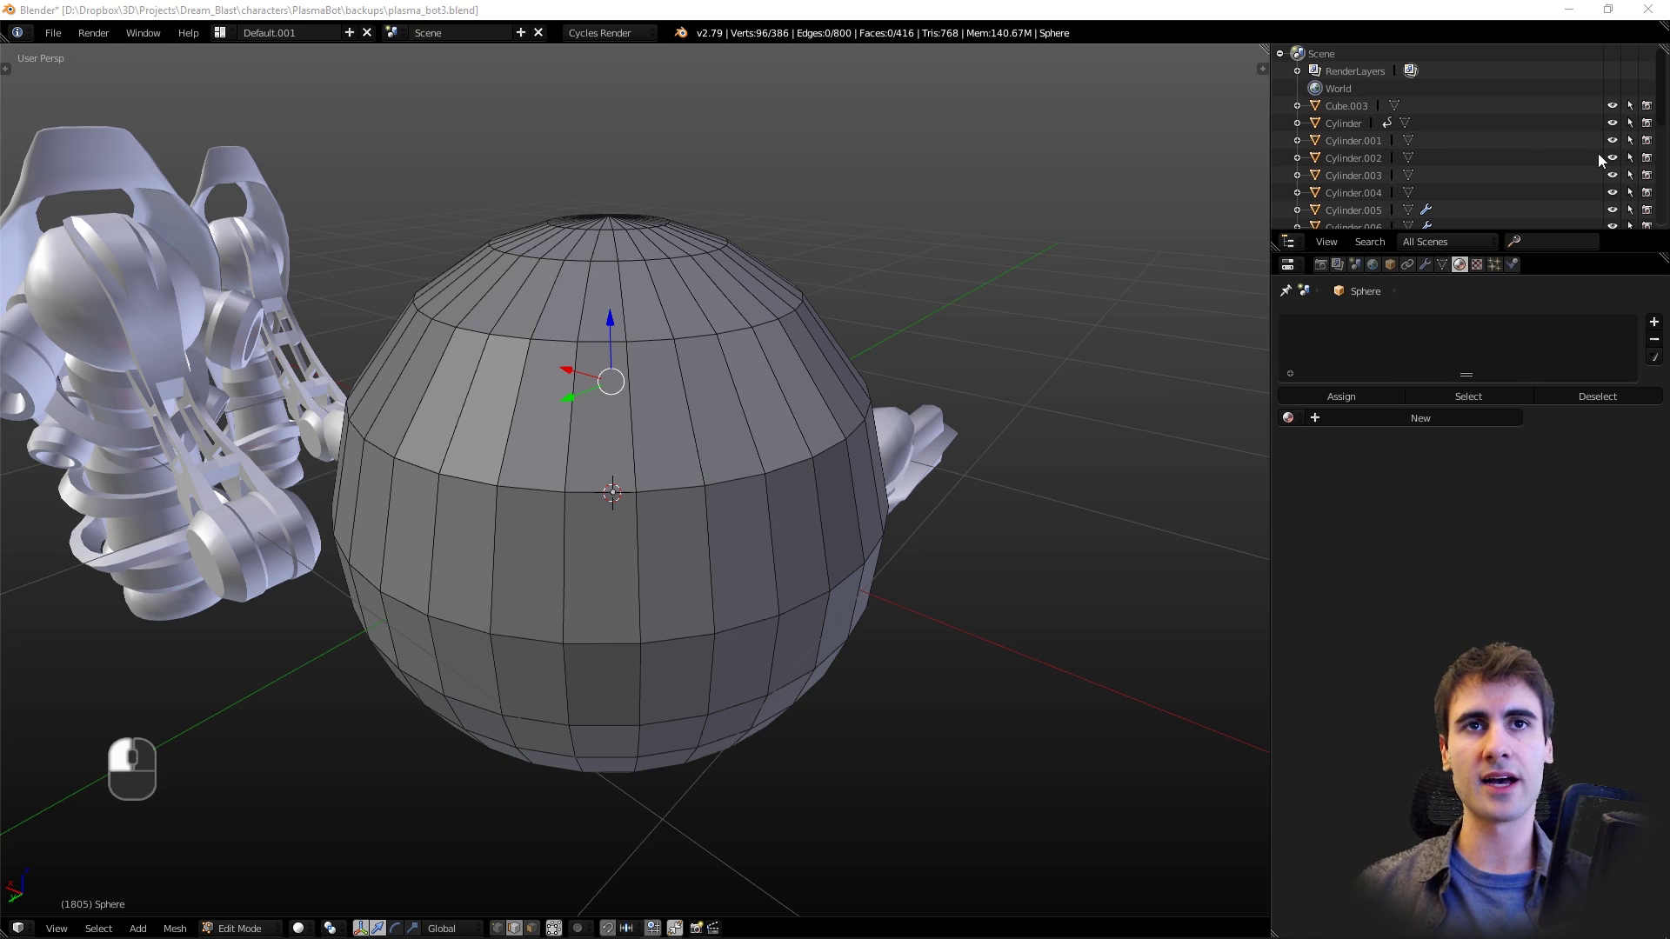
- Look over the sphere after the collapse and deselect everything
scroll(1014, 436, down, 1)
scroll(1018, 433, up, 3)
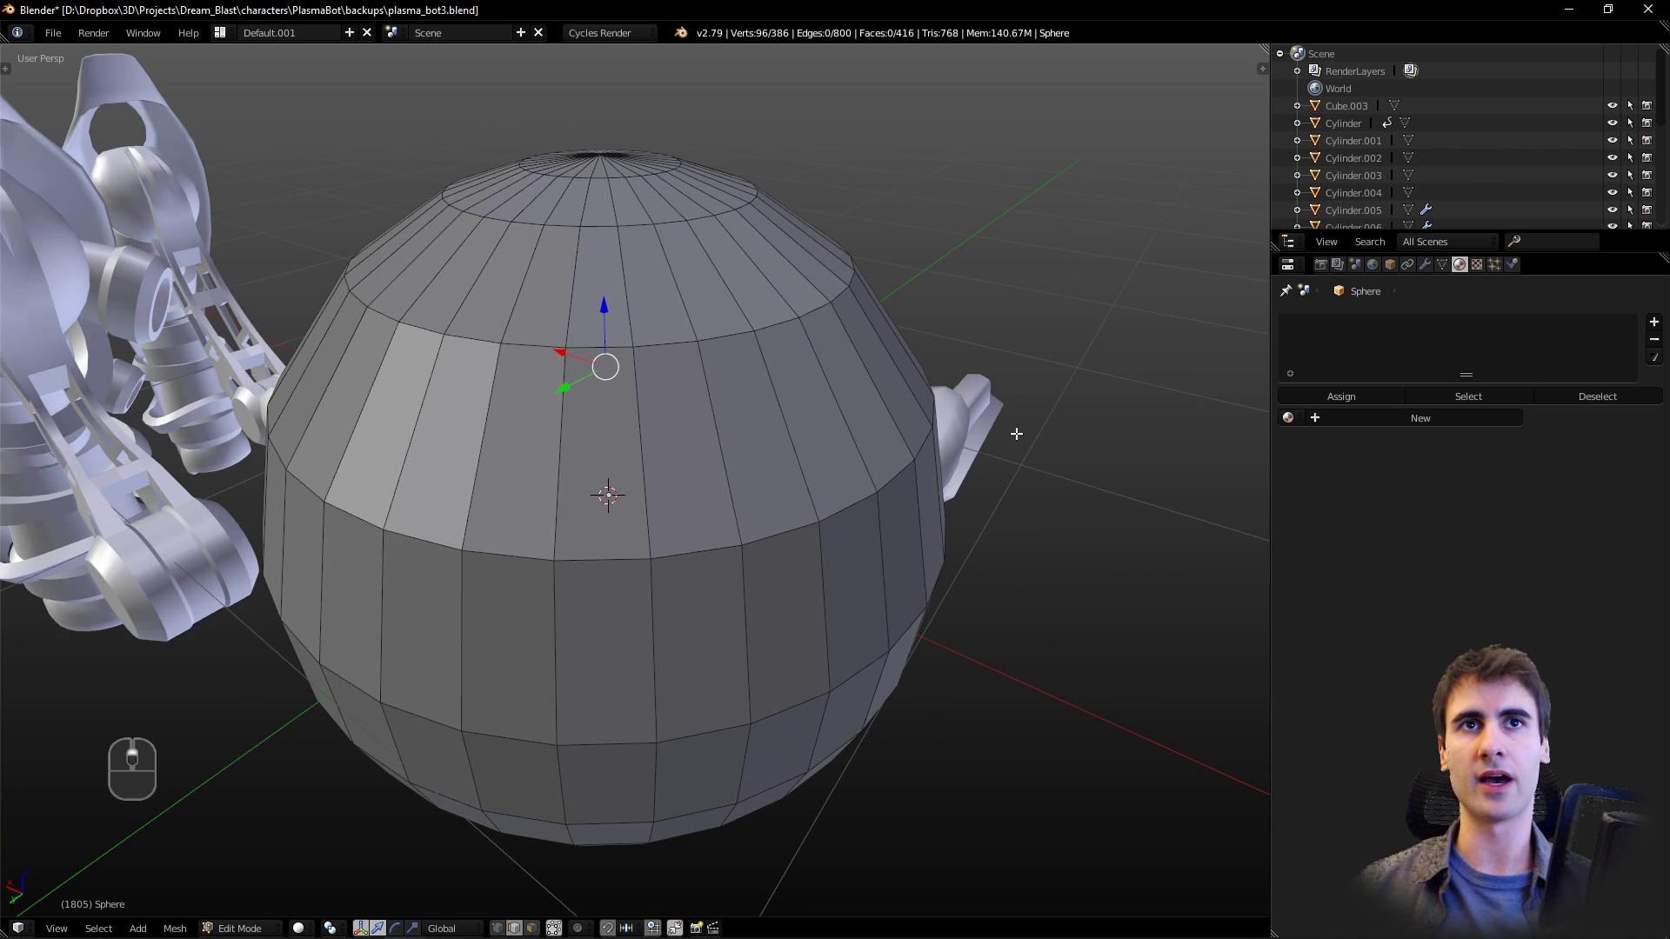
shift+middle_drag(991, 461, 974, 478)
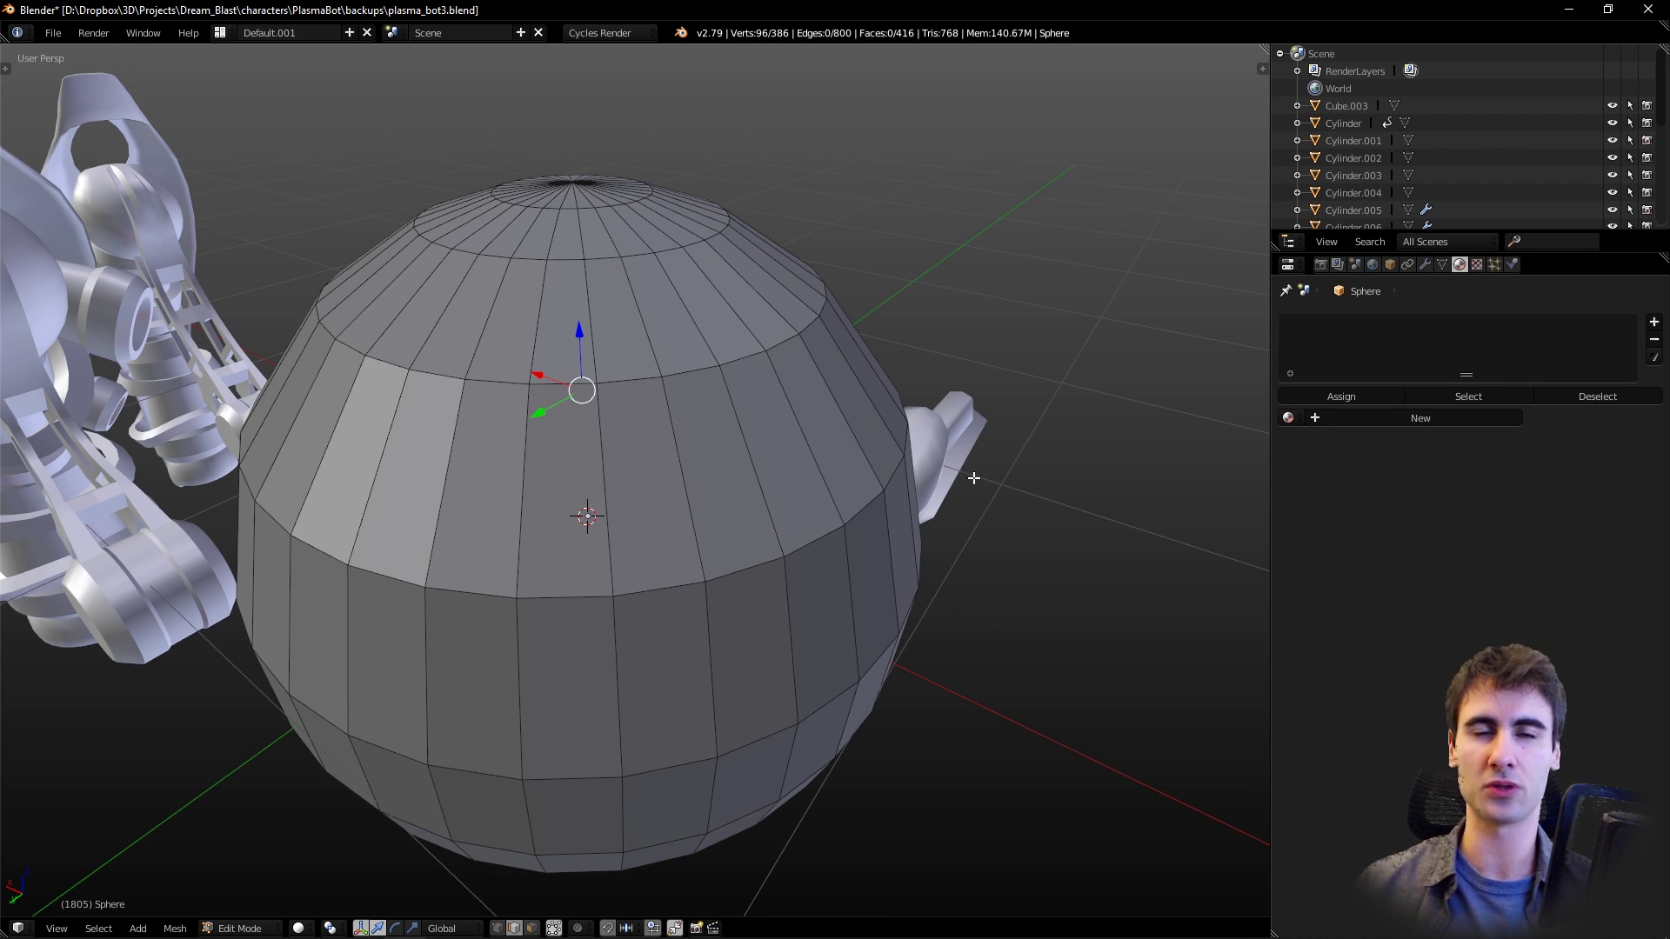
middle_drag(827, 347, 738, 440)
key(a)
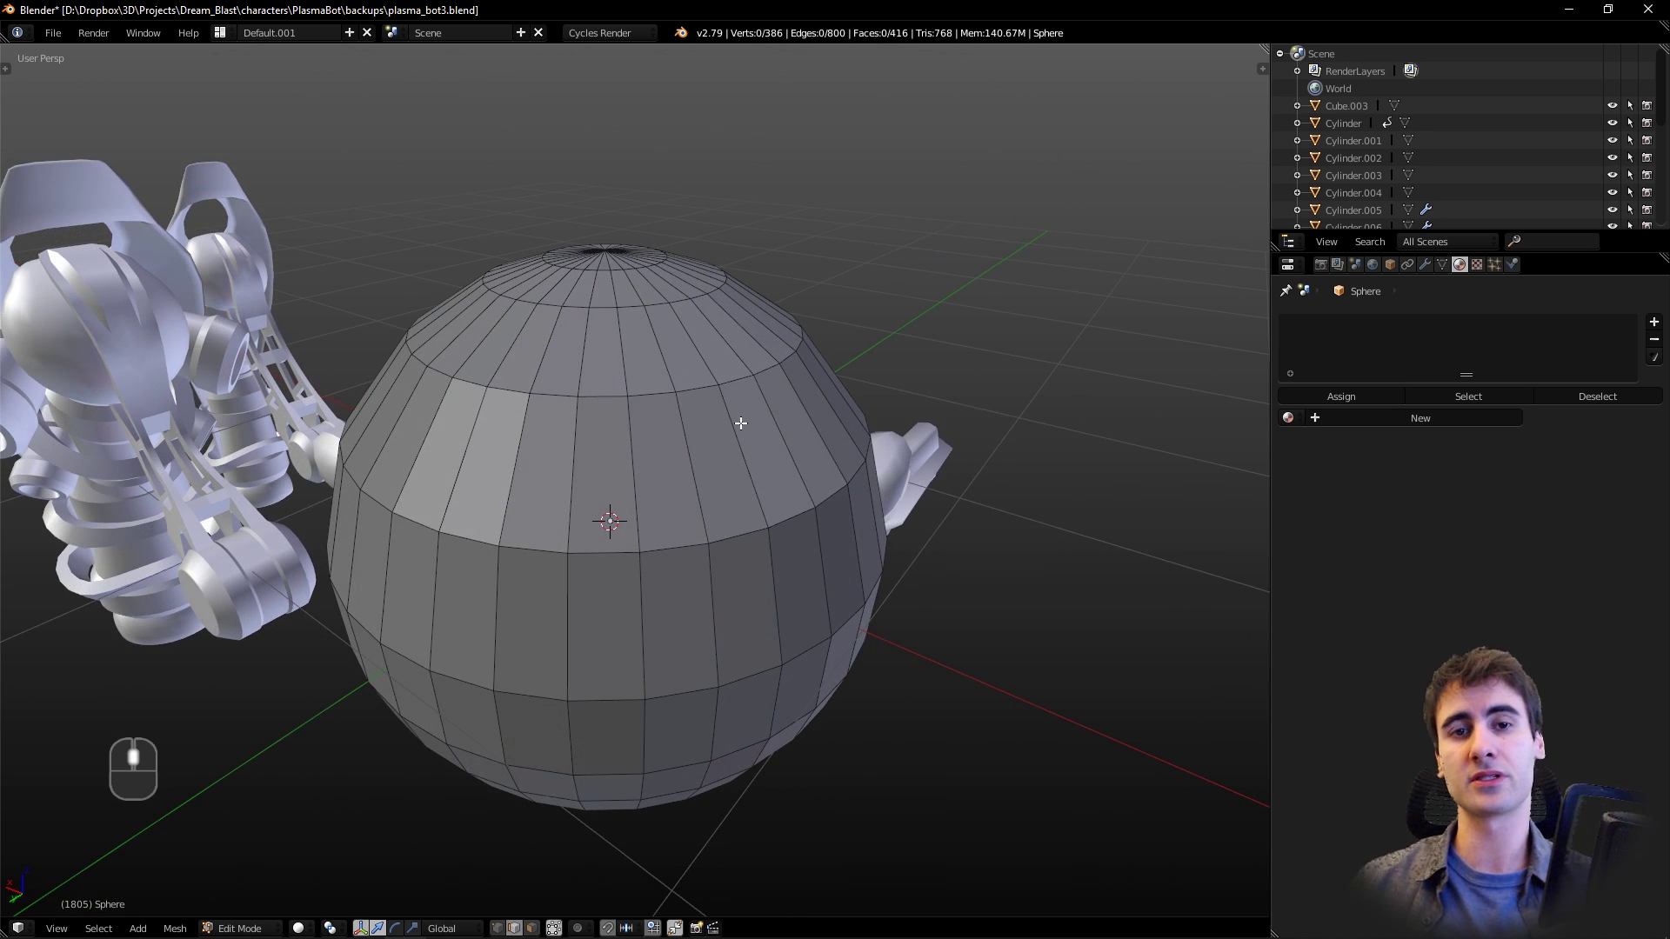